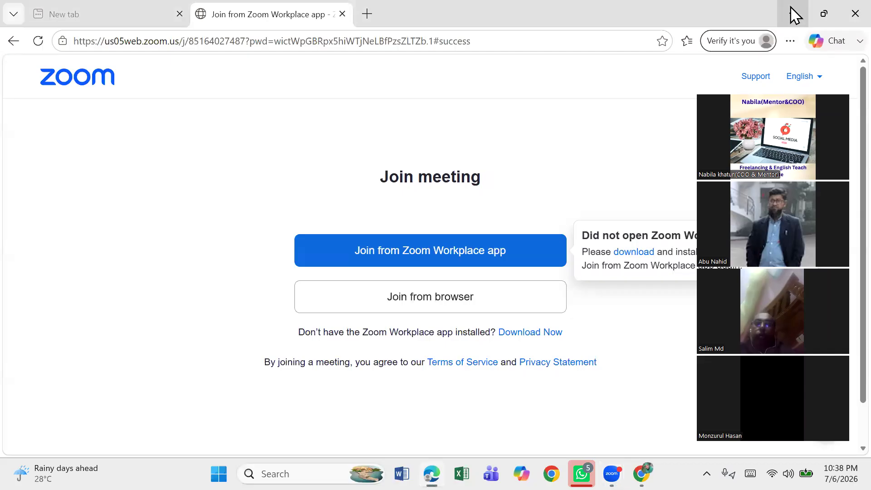
Step: Minimize the Zoom join page window and bring up the Chrome window showing Facebook
{"action": "left_click", "coordinate": [792, 15]}
{"action": "left_click", "coordinate": [793, 14]}
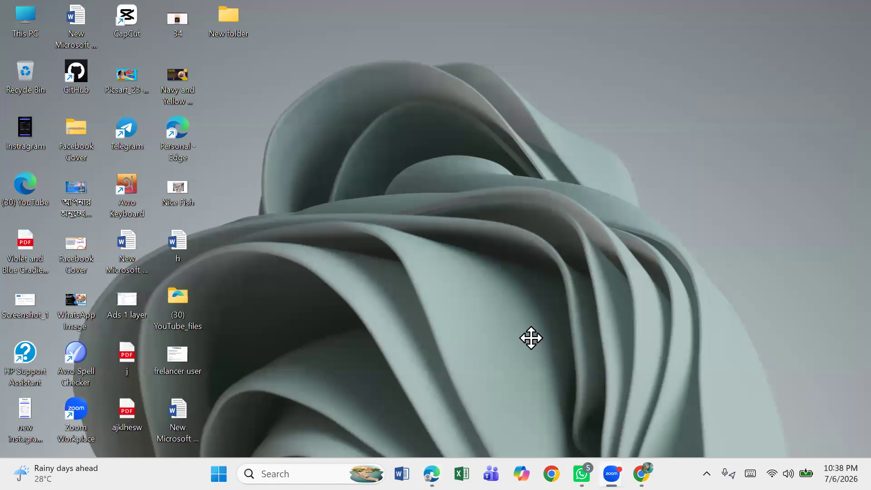
{"action": "left_click", "coordinate": [600, 439]}
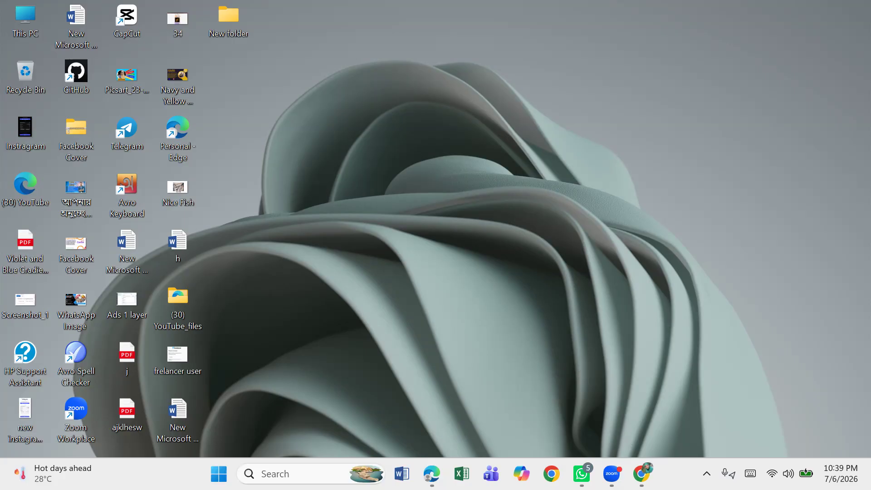
{"action": "mouse_move", "coordinate": [642, 474]}
{"action": "left_click", "coordinate": [642, 436]}
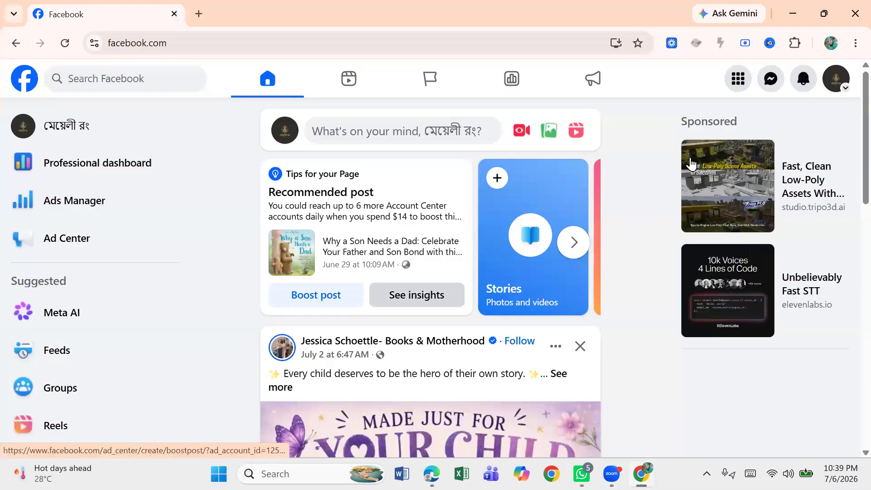
Step: Switch the Facebook login from the current page profile to the other personal account
{"action": "mouse_move", "coordinate": [819, 135]}
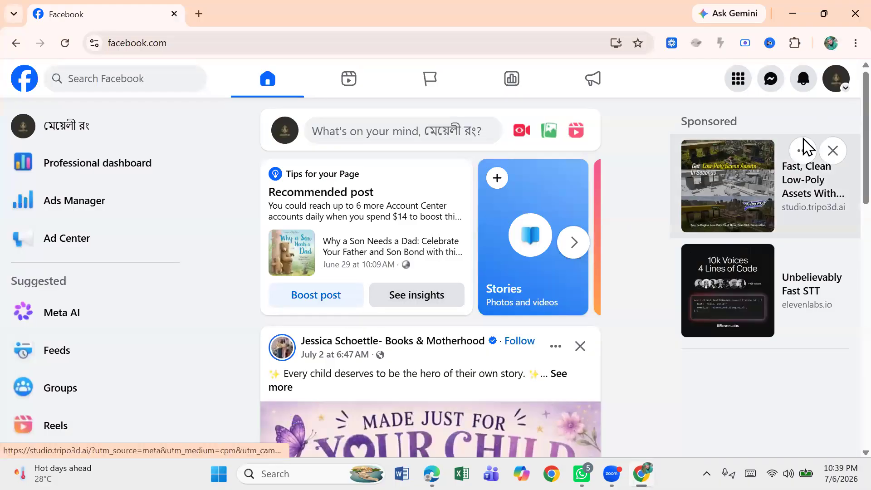
{"action": "left_click", "coordinate": [835, 88]}
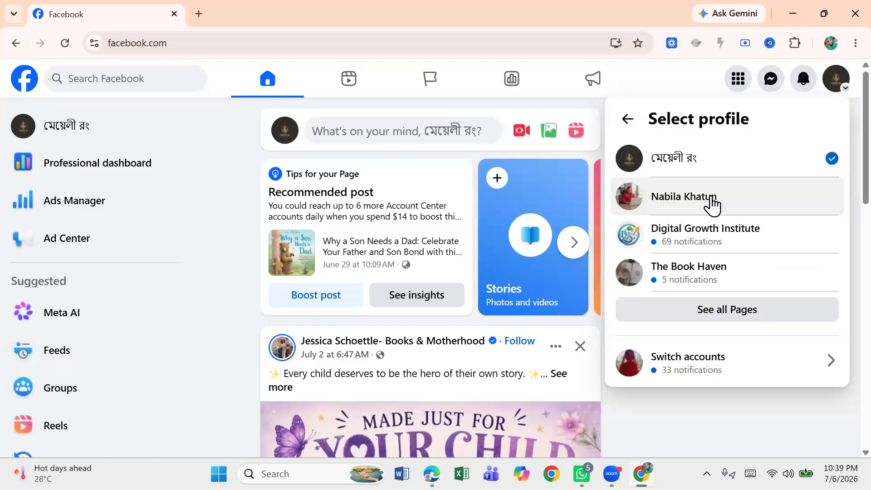
{"action": "left_click", "coordinate": [714, 369]}
{"action": "left_click", "coordinate": [708, 212]}
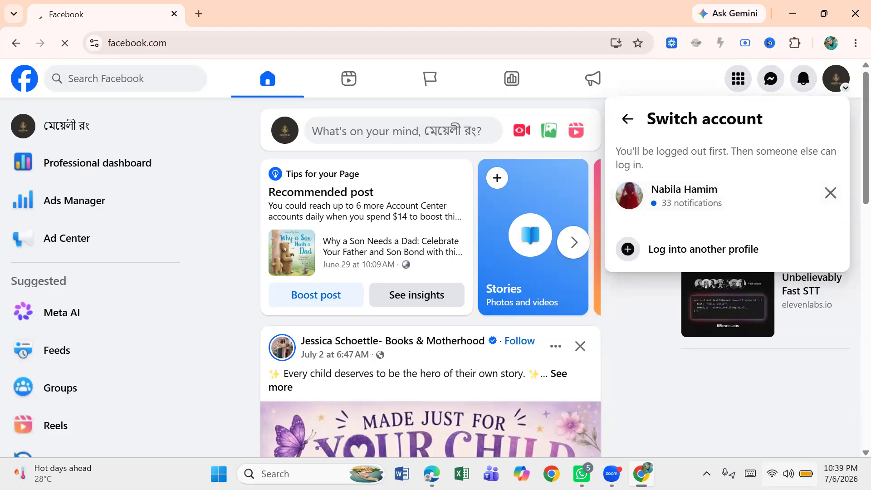
Step: Check the Wi-Fi connection in quick settings and dismiss the connection notice
{"action": "left_click", "coordinate": [790, 473]}
{"action": "left_click", "coordinate": [790, 474]}
{"action": "left_click", "coordinate": [790, 474]}
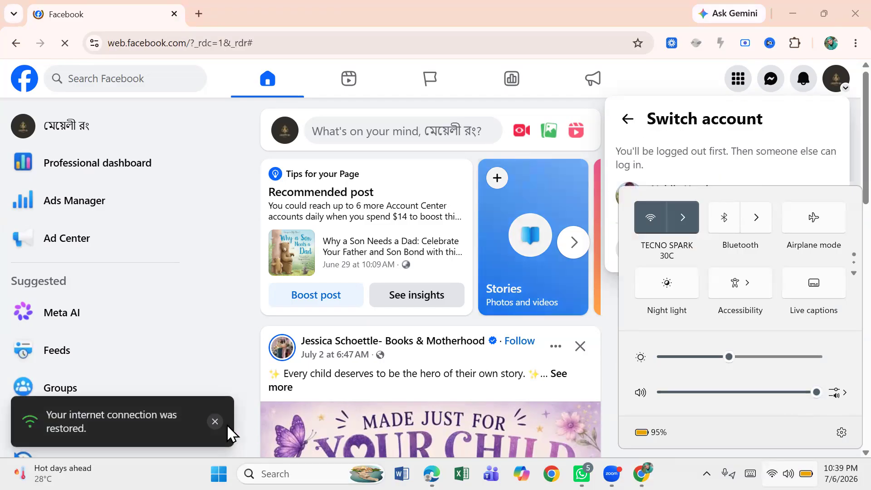
{"action": "left_click", "coordinate": [216, 423]}
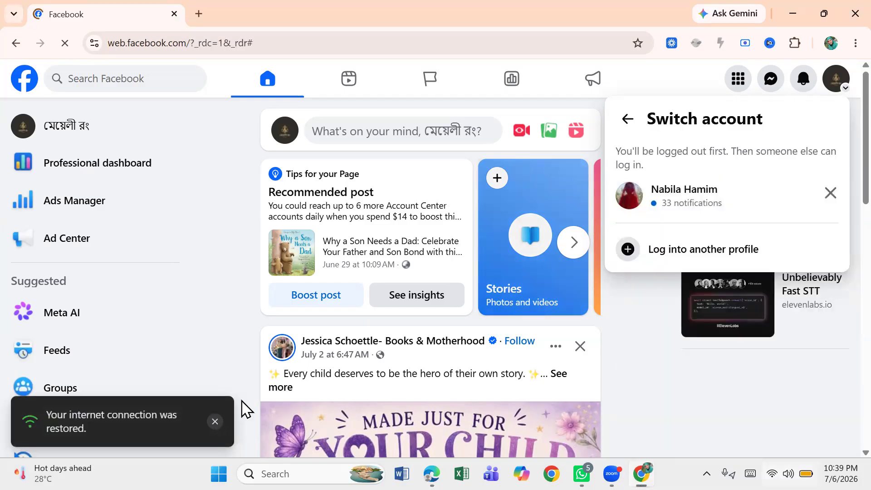
{"action": "left_click", "coordinate": [835, 199]}
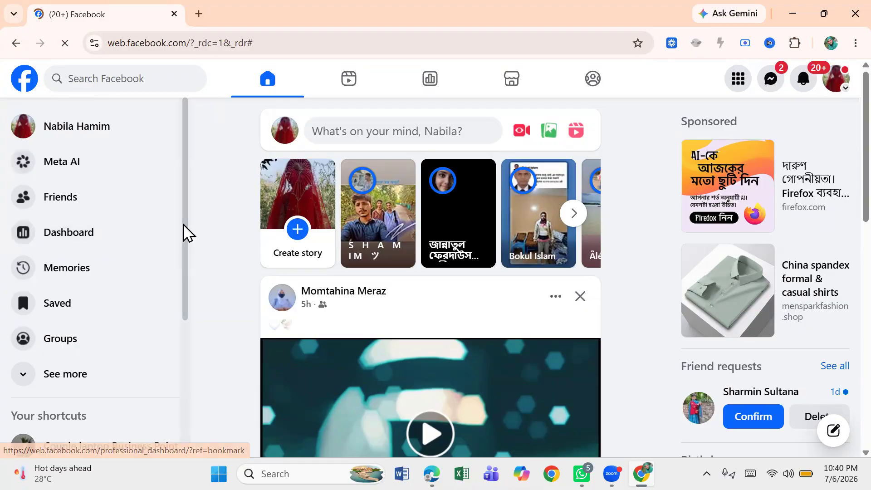
{"action": "scroll", "coordinate": [195, 291], "scroll_direction": "down", "scroll_amount": 3}
{"action": "scroll", "coordinate": [199, 272], "scroll_direction": "up", "scroll_amount": 3}
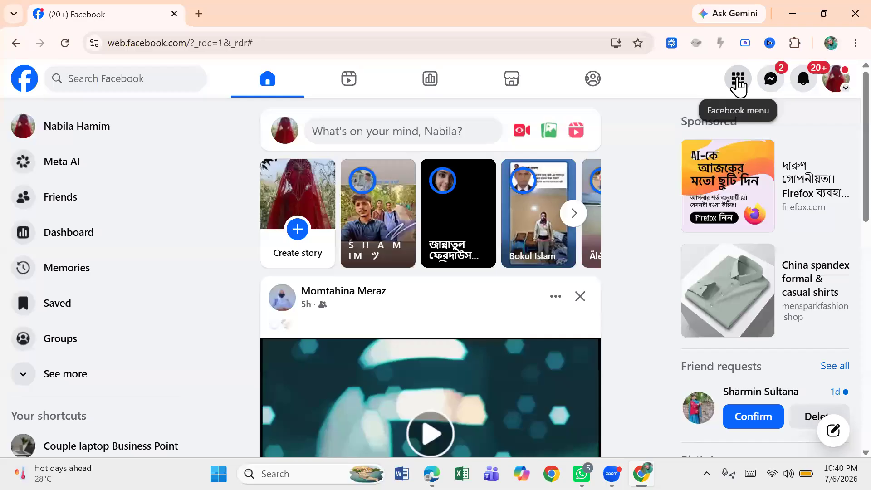
{"action": "left_click", "coordinate": [739, 82]}
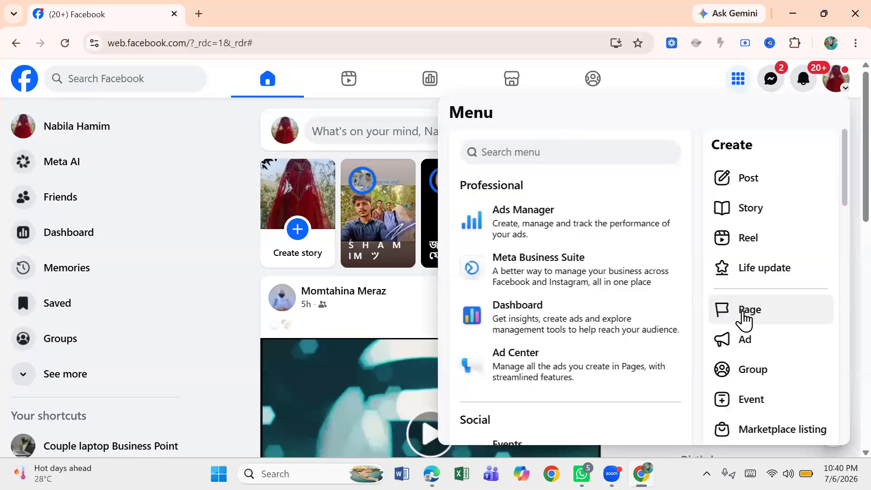
{"action": "left_click", "coordinate": [745, 313]}
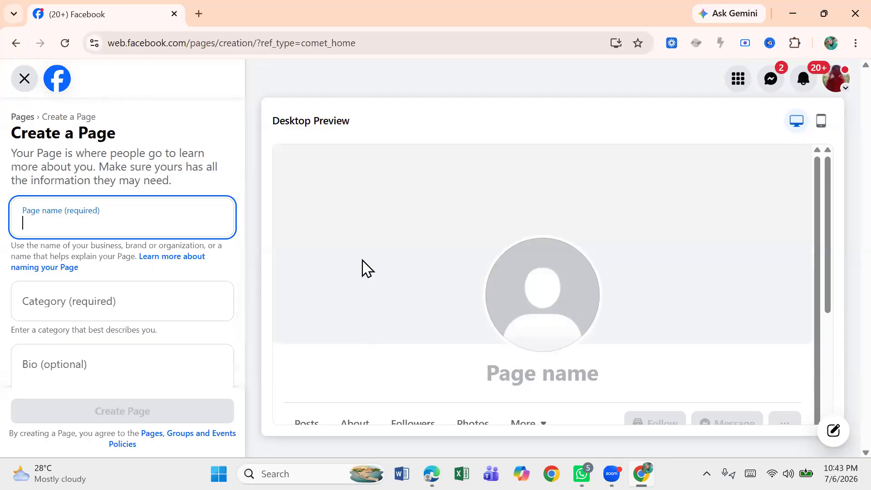
{"action": "left_click", "coordinate": [22, 81]}
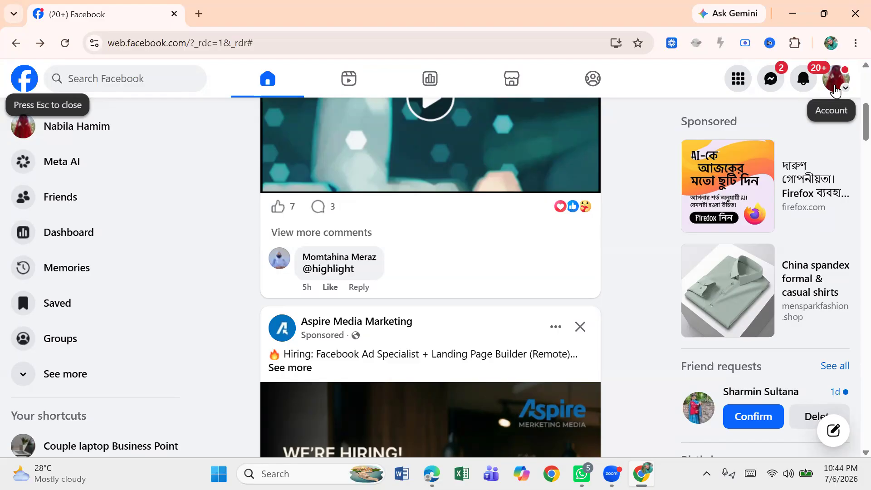
Step: Switch to the রংধনু page profile and open its Facebook page
{"action": "left_click", "coordinate": [839, 88]}
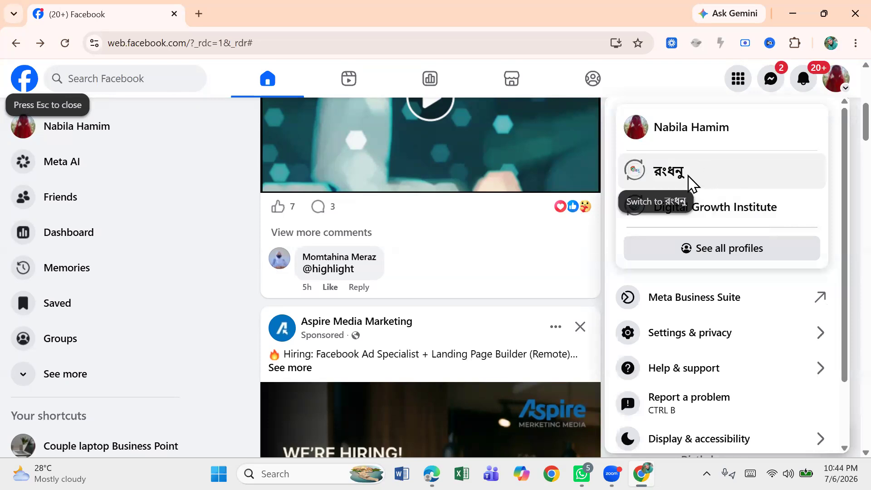
{"action": "left_click", "coordinate": [660, 177]}
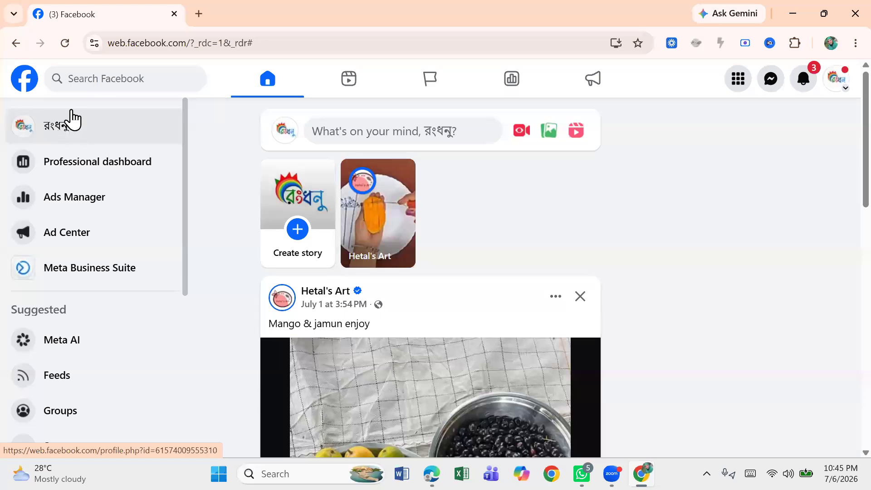
{"action": "left_click", "coordinate": [54, 129]}
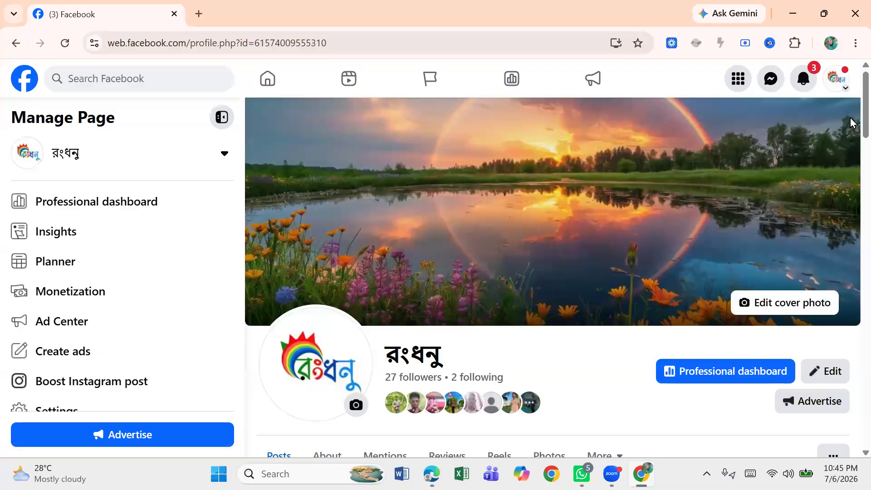
Step: Open a new browser tab and go to the Canva Templates bookmark
{"action": "scroll", "coordinate": [839, 118], "scroll_direction": "down", "scroll_amount": 8}
{"action": "scroll", "coordinate": [840, 197], "scroll_direction": "up", "scroll_amount": 7}
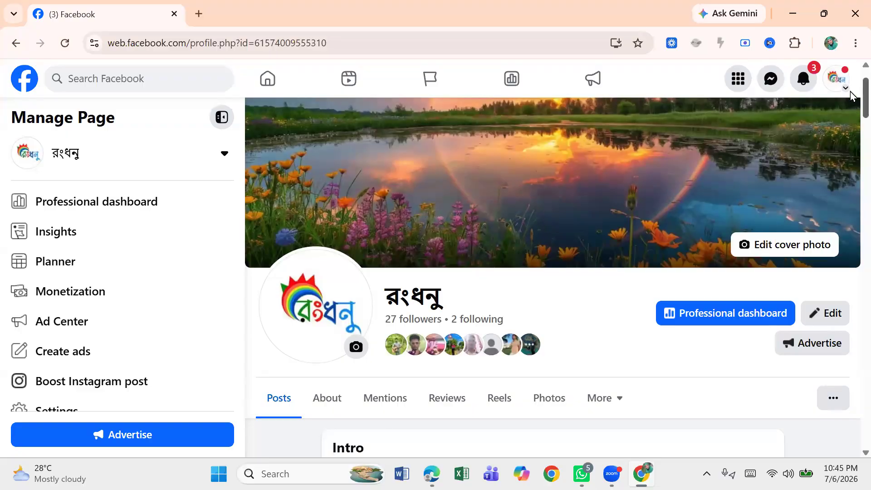
{"action": "scroll", "coordinate": [852, 117], "scroll_direction": "up", "scroll_amount": 1}
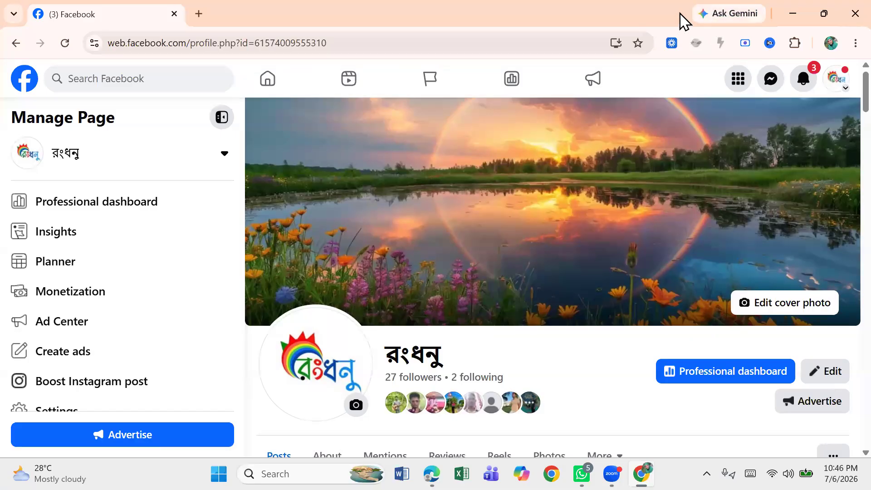
{"action": "left_click", "coordinate": [199, 14]}
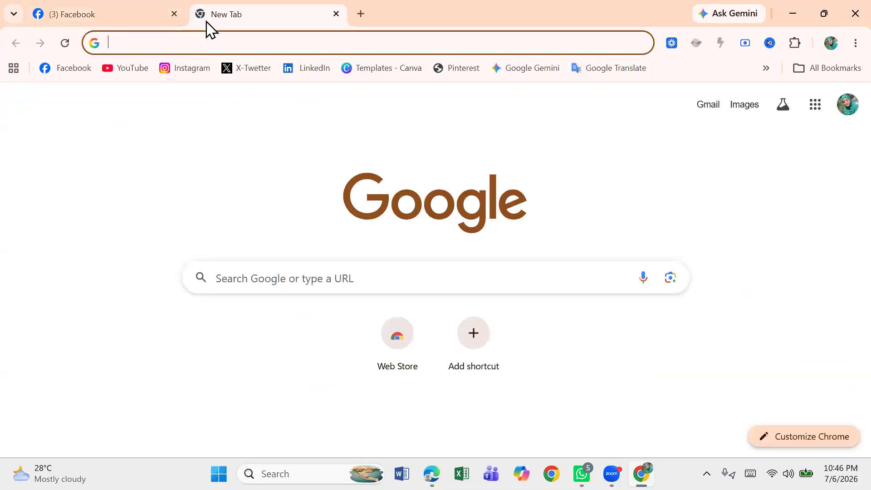
{"action": "left_click", "coordinate": [373, 68]}
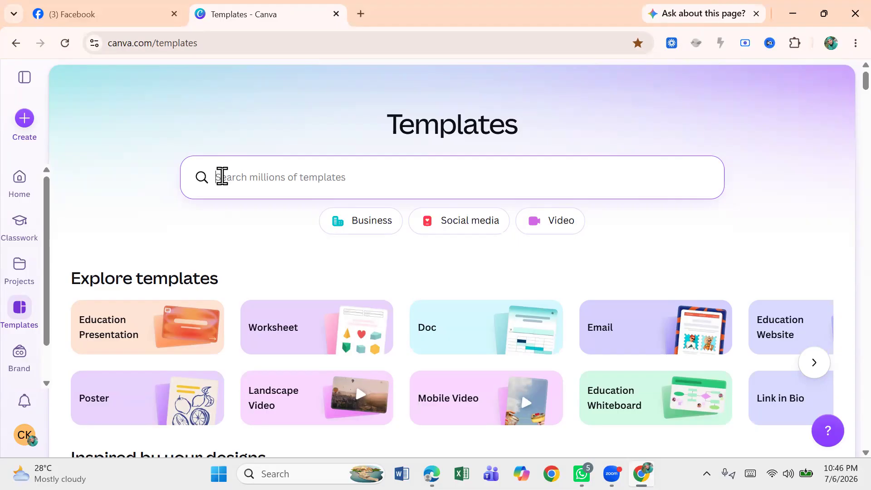
Step: Search Canva templates for page profile picture
{"action": "left_click", "coordinate": [223, 177]}
{"action": "type", "text": "pag"}
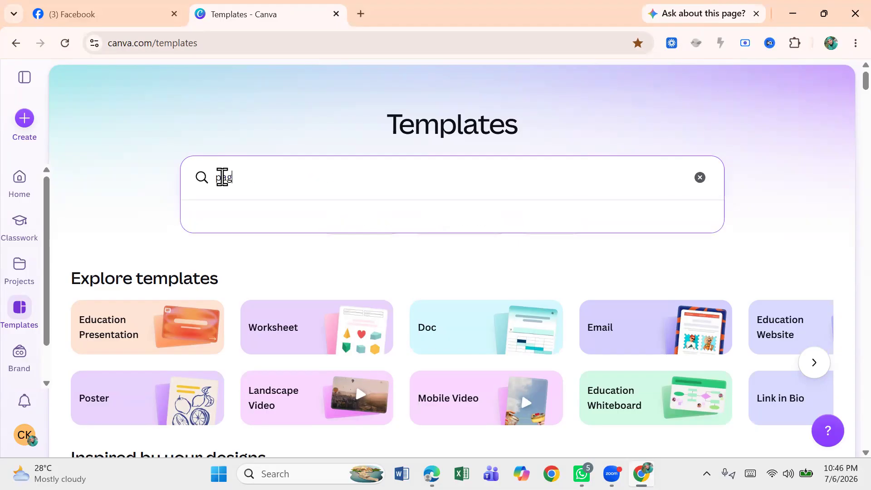
{"action": "type", "text": "e profile"}
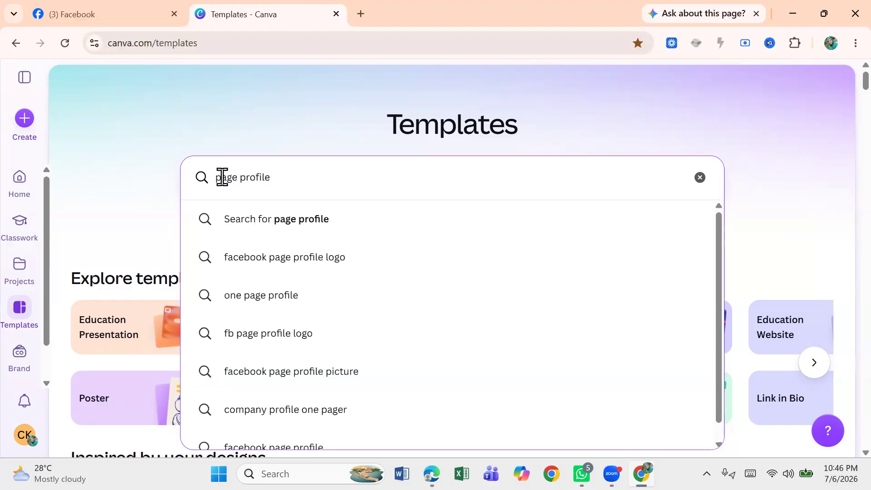
{"action": "type", "text": " po"}
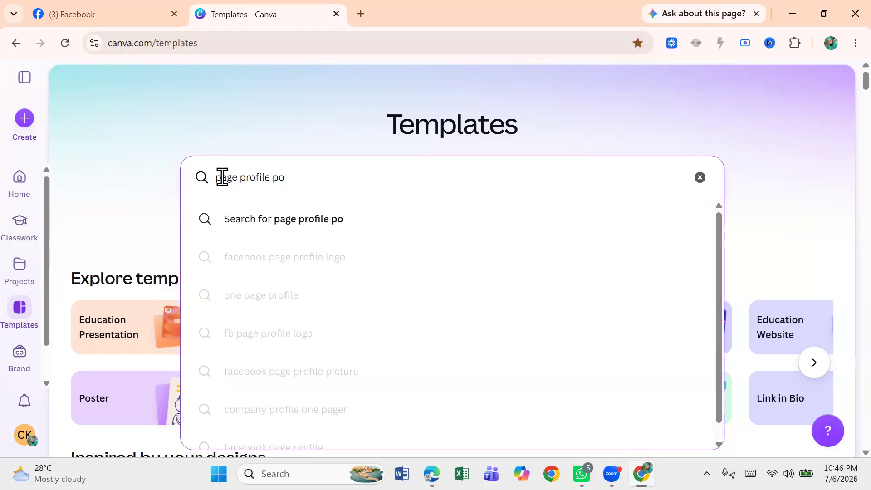
{"action": "type", "text": "tho"}
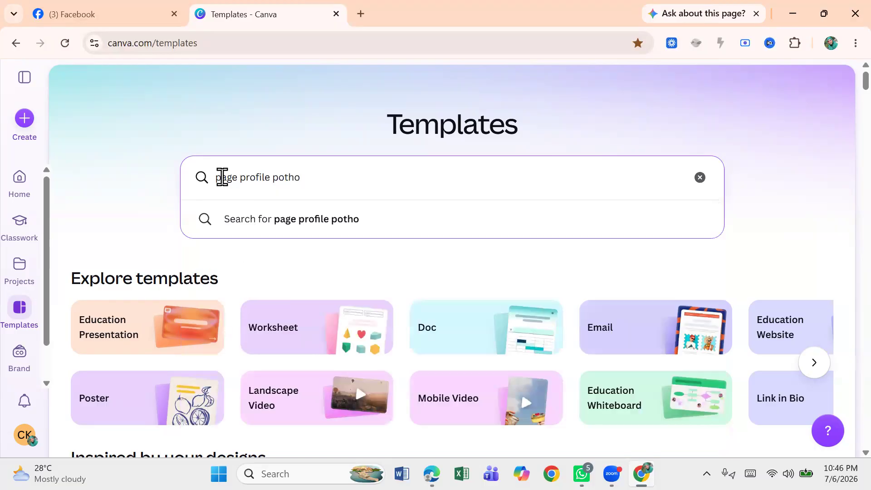
{"action": "key", "text": "BackSpace"}
{"action": "key", "text": "BackSpace"}
{"action": "key", "text": "BackSpace"}
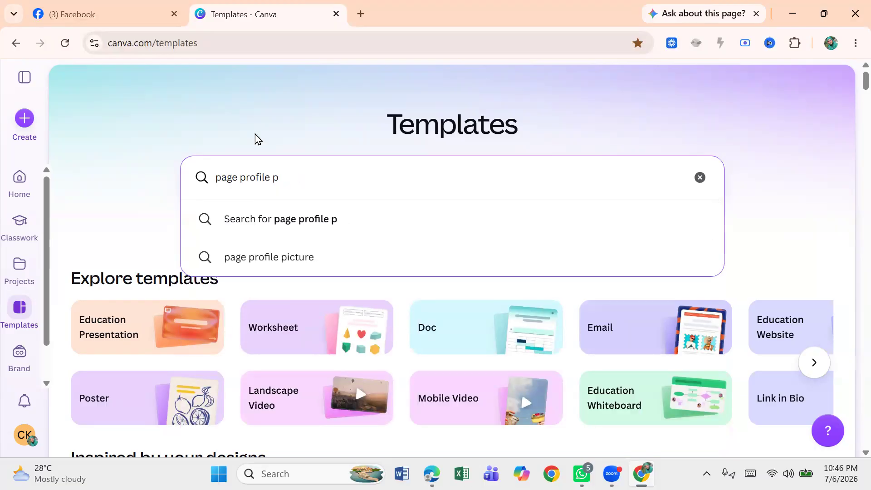
{"action": "left_click", "coordinate": [270, 262]}
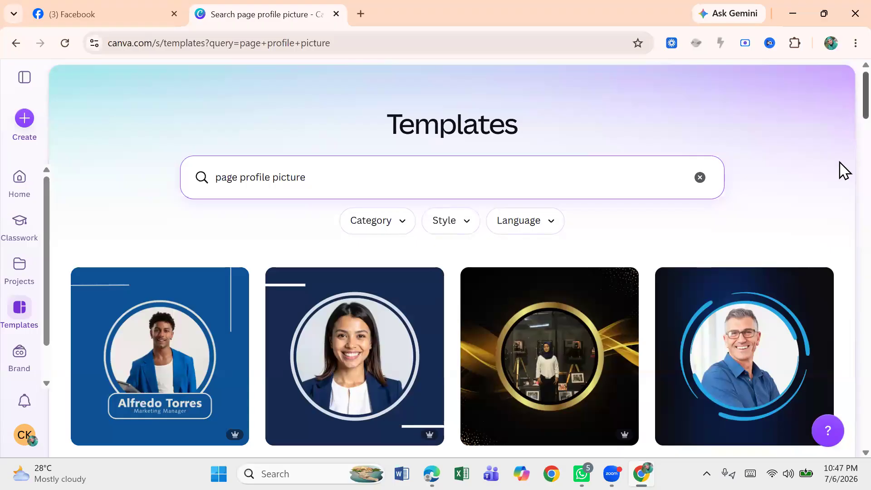
Step: Scroll through the page profile picture template results
{"action": "scroll", "coordinate": [840, 169], "scroll_direction": "down", "scroll_amount": 12}
{"action": "scroll", "coordinate": [841, 279], "scroll_direction": "down", "scroll_amount": 9}
{"action": "scroll", "coordinate": [842, 272], "scroll_direction": "up", "scroll_amount": 4}
{"action": "scroll", "coordinate": [842, 286], "scroll_direction": "down", "scroll_amount": 6}
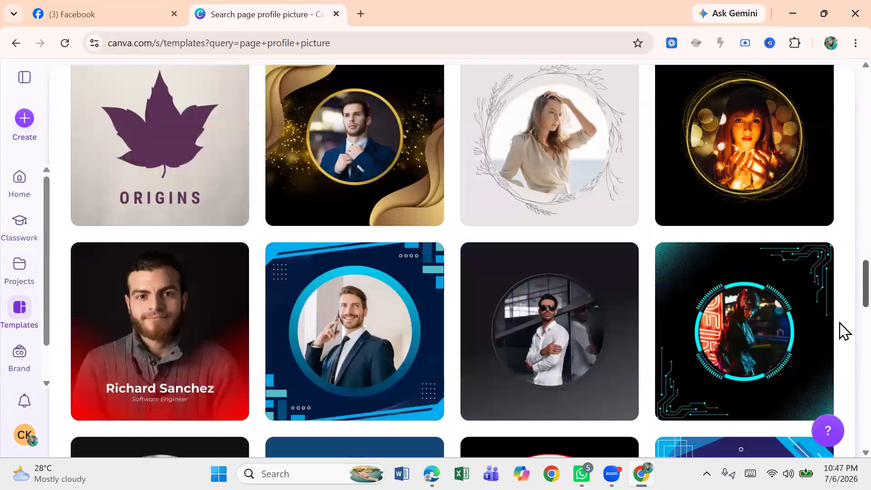
{"action": "scroll", "coordinate": [842, 334], "scroll_direction": "down", "scroll_amount": 8}
{"action": "scroll", "coordinate": [842, 356], "scroll_direction": "down", "scroll_amount": 1}
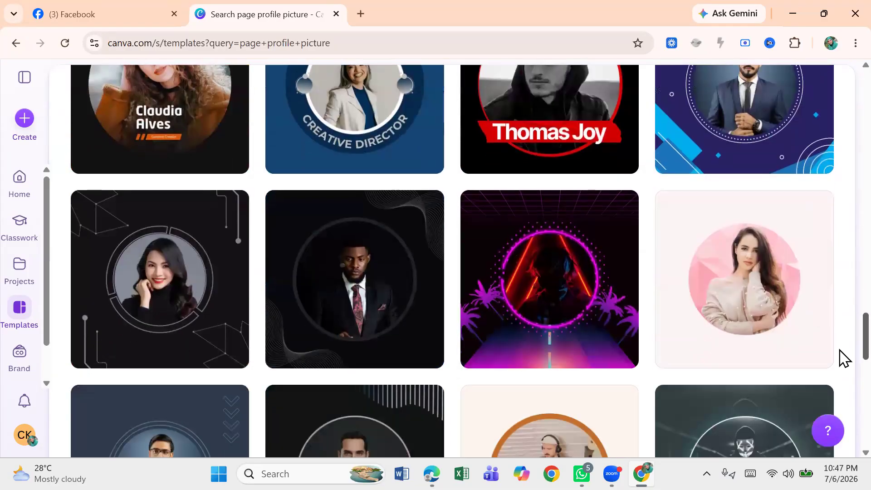
{"action": "scroll", "coordinate": [842, 385], "scroll_direction": "down", "scroll_amount": 5}
{"action": "scroll", "coordinate": [842, 227], "scroll_direction": "up", "scroll_amount": 20}
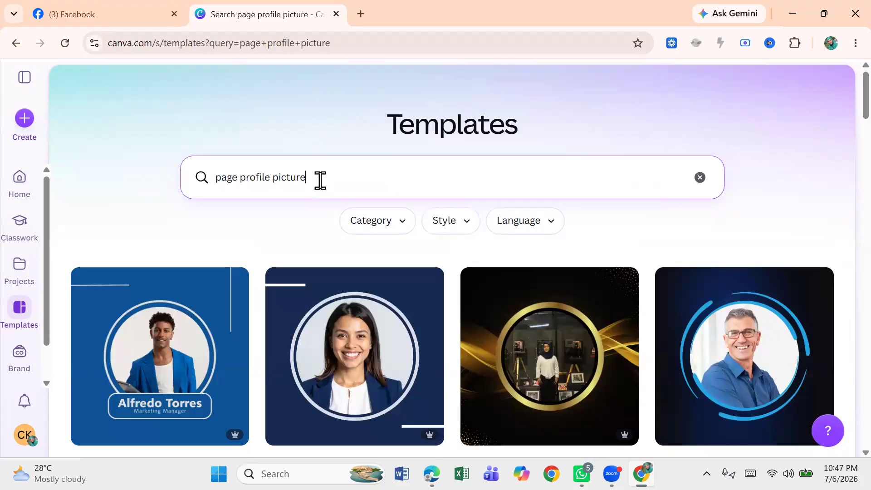
Step: Search templates for page profile picture rongdonu
{"action": "type", "text": "rongd"}
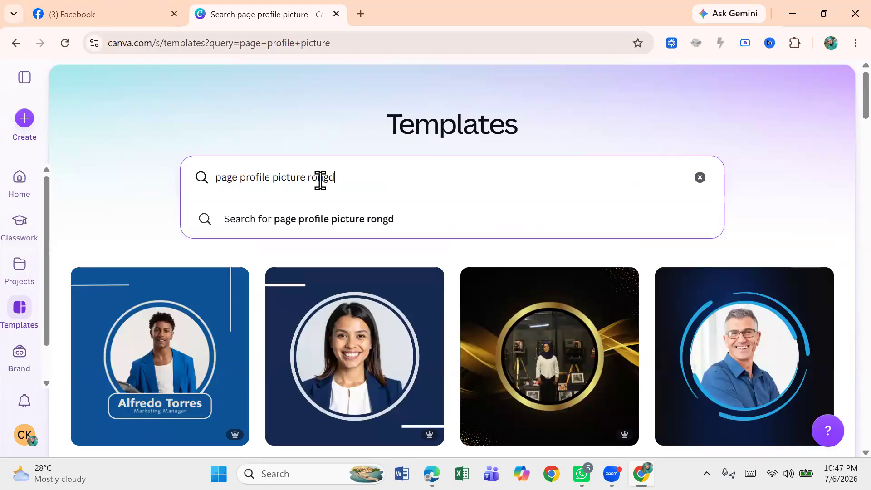
{"action": "type", "text": "onu"}
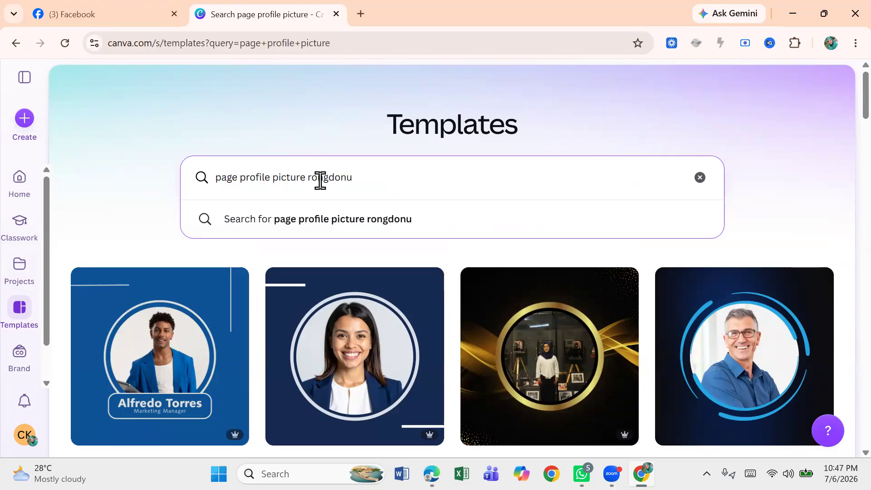
{"action": "left_click", "coordinate": [380, 230]}
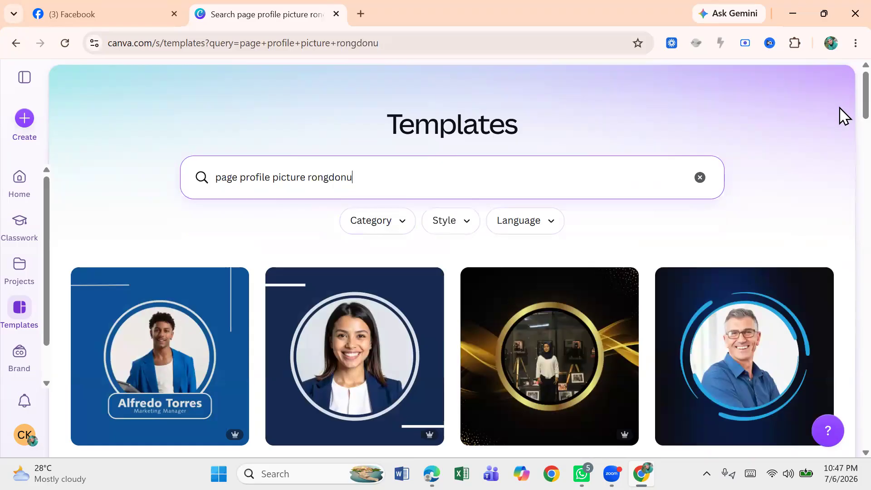
Step: Change the template search to page profile picture rainbow
{"action": "scroll", "coordinate": [844, 226], "scroll_direction": "down", "scroll_amount": 10}
{"action": "scroll", "coordinate": [844, 225], "scroll_direction": "up", "scroll_amount": 10}
{"action": "key", "text": "BackSpace"}
{"action": "key", "text": "BackSpace"}
{"action": "key", "text": "BackSpace"}
{"action": "key", "text": "BackSpace"}
{"action": "key", "text": "BackSpace"}
{"action": "key", "text": "BackSpace"}
{"action": "key", "text": "BackSpace"}
{"action": "key", "text": "BackSpace"}
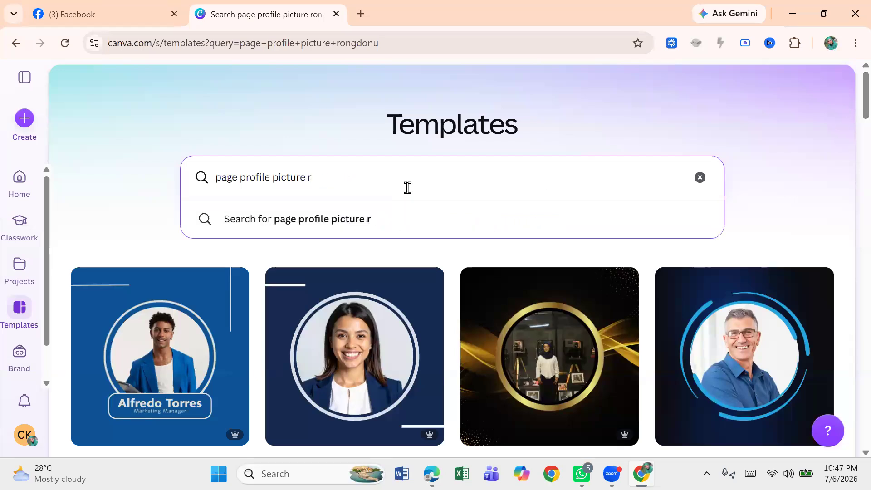
{"action": "type", "text": "rainbow"}
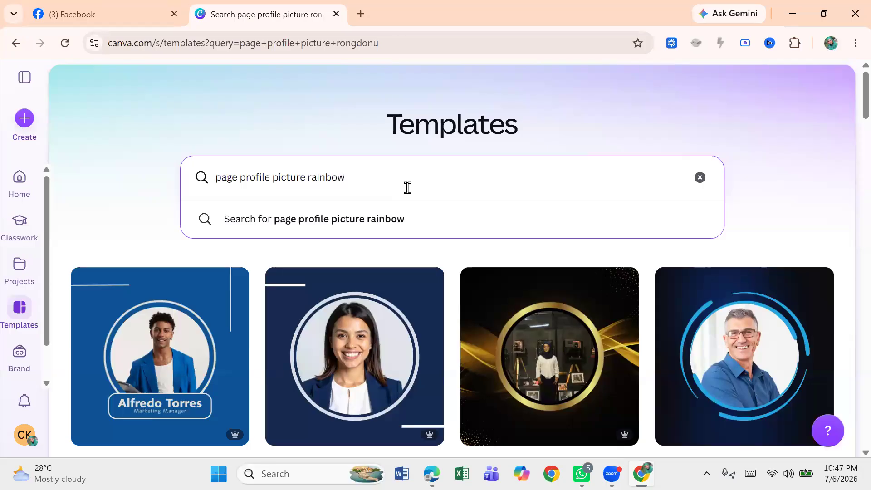
{"action": "left_click", "coordinate": [377, 225]}
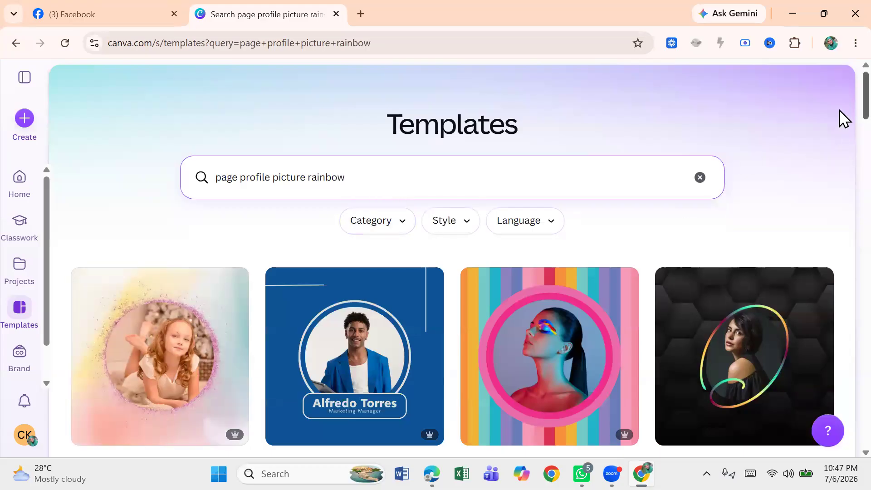
Step: Open the Red Playful Rainbow Kids Facebook Profile Picture template from the rainbow search results
{"action": "scroll", "coordinate": [842, 136], "scroll_direction": "down", "scroll_amount": 15}
{"action": "scroll", "coordinate": [843, 216], "scroll_direction": "down", "scroll_amount": 20}
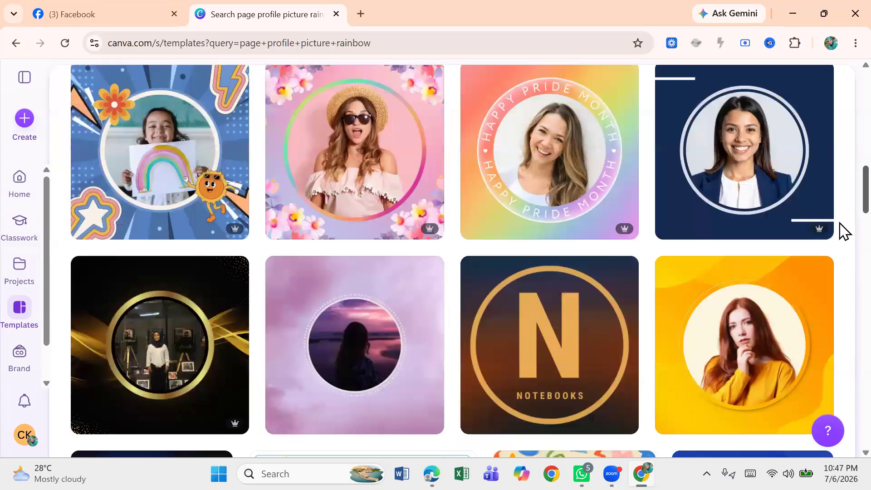
{"action": "scroll", "coordinate": [844, 345], "scroll_direction": "down", "scroll_amount": 20}
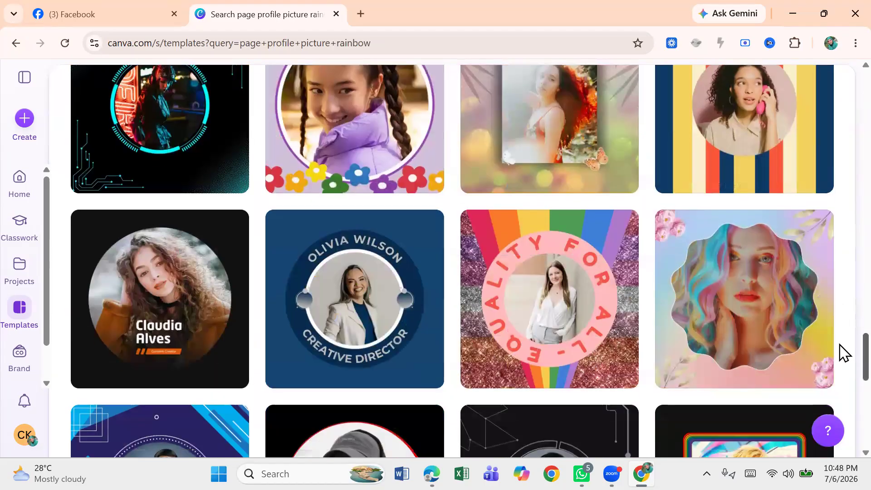
{"action": "scroll", "coordinate": [842, 327], "scroll_direction": "up", "scroll_amount": 15}
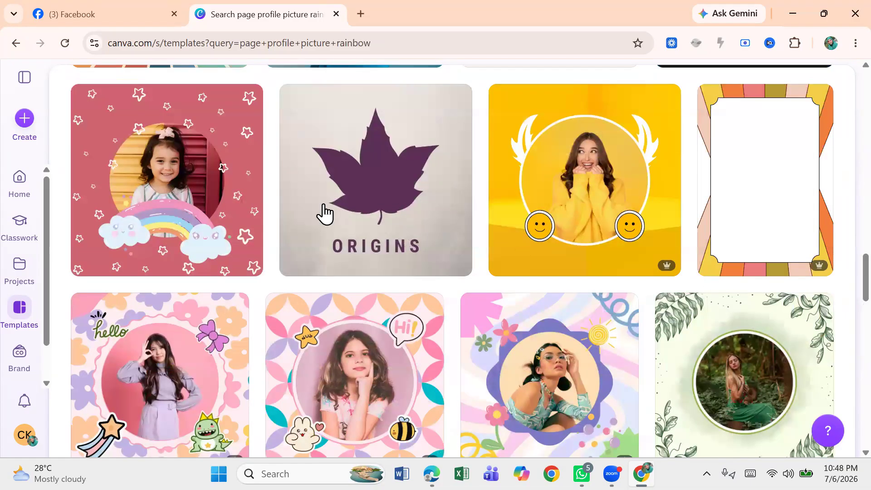
{"action": "left_click", "coordinate": [160, 172]}
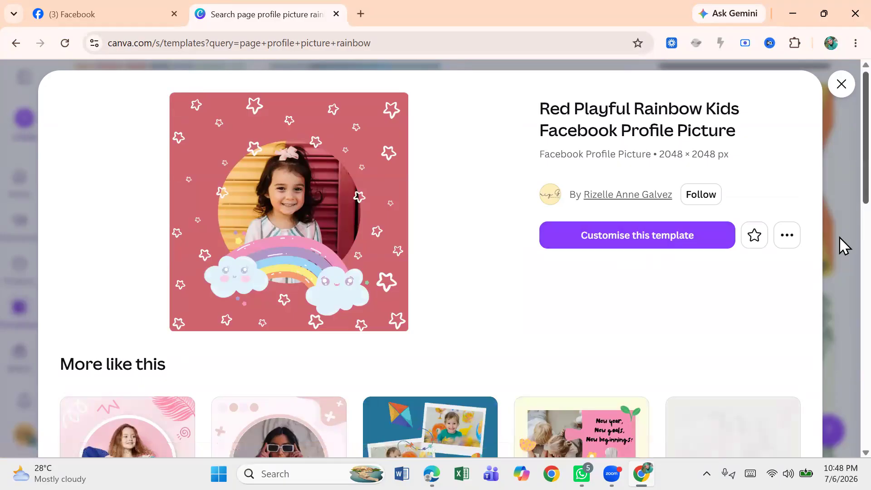
Step: Browse the similar templates listed under the template preview
{"action": "scroll", "coordinate": [842, 245], "scroll_direction": "down", "scroll_amount": 15}
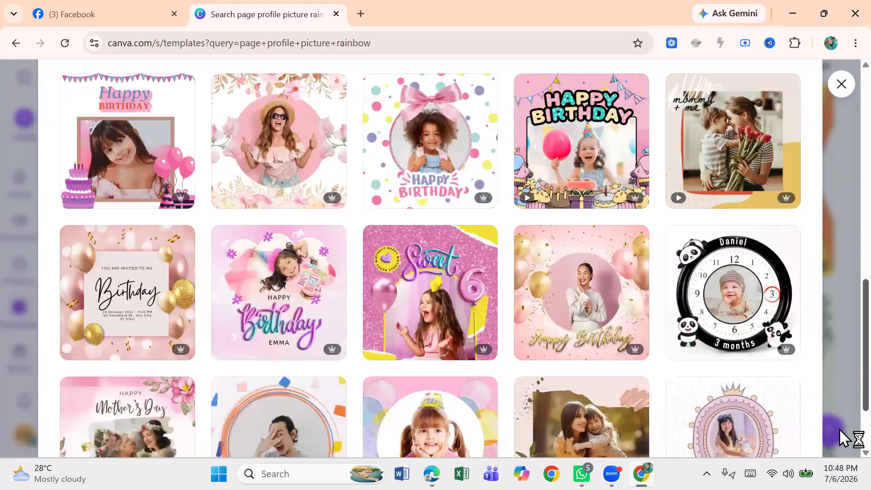
{"action": "scroll", "coordinate": [840, 408], "scroll_direction": "up", "scroll_amount": 3}
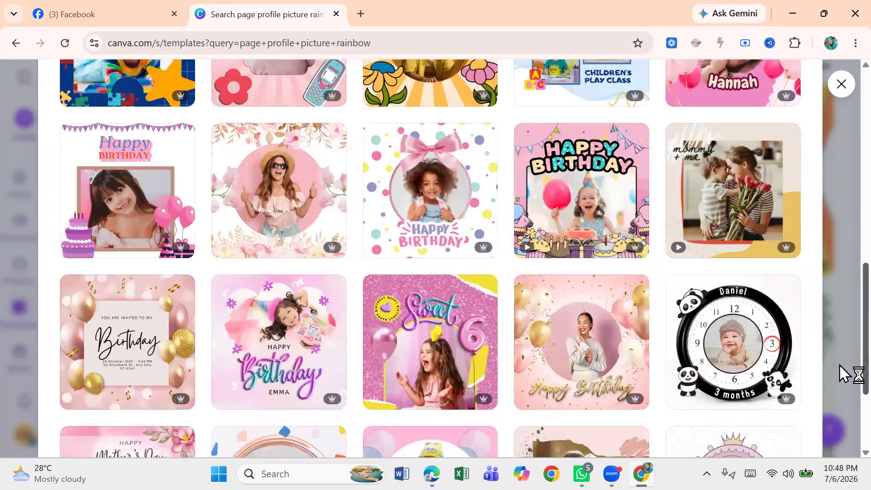
{"action": "scroll", "coordinate": [840, 364], "scroll_direction": "up", "scroll_amount": 12}
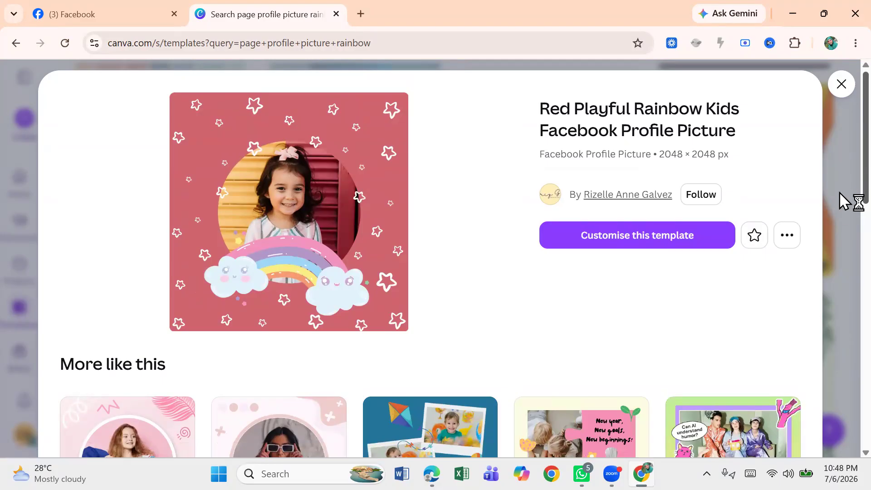
{"action": "scroll", "coordinate": [839, 268], "scroll_direction": "down", "scroll_amount": 5}
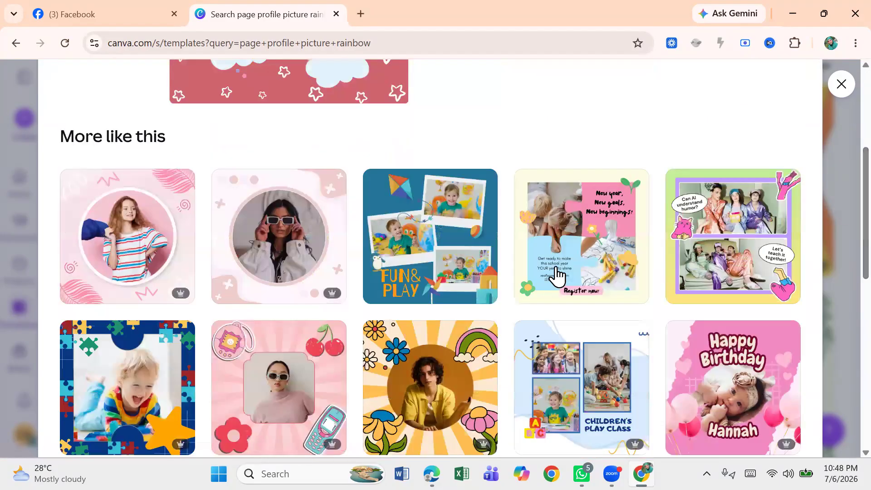
{"action": "mouse_move", "coordinate": [480, 193]}
{"action": "scroll", "coordinate": [840, 325], "scroll_direction": "down", "scroll_amount": 3}
{"action": "scroll", "coordinate": [840, 427], "scroll_direction": "down", "scroll_amount": 5}
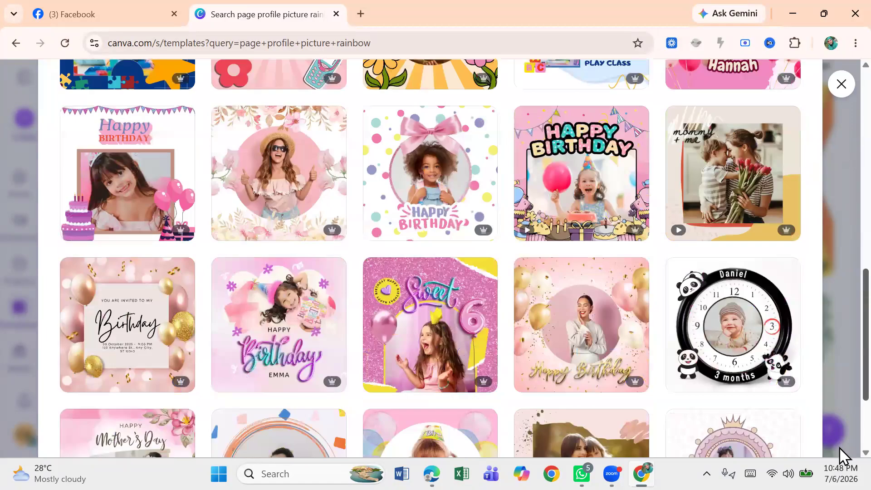
{"action": "scroll", "coordinate": [842, 435], "scroll_direction": "down", "scroll_amount": 3}
{"action": "scroll", "coordinate": [842, 105], "scroll_direction": "up", "scroll_amount": 15}
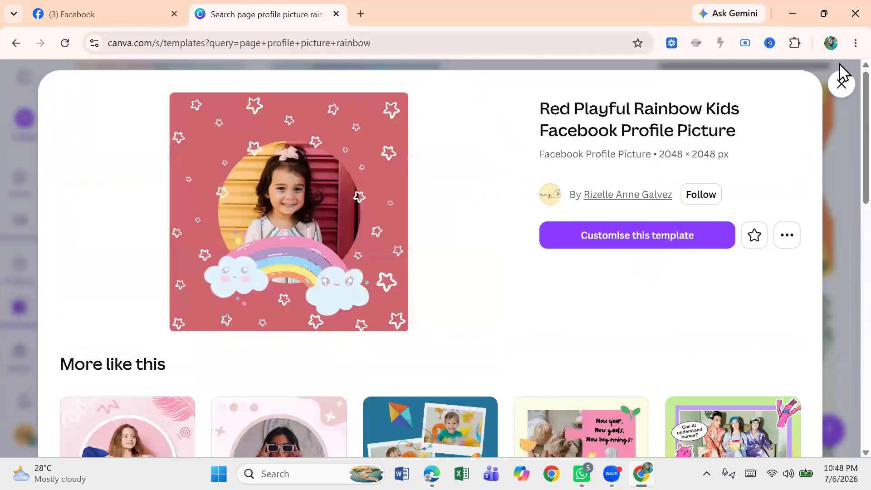
Step: Customise the Red Playful Rainbow Kids template in the editor
{"action": "left_click", "coordinate": [617, 232]}
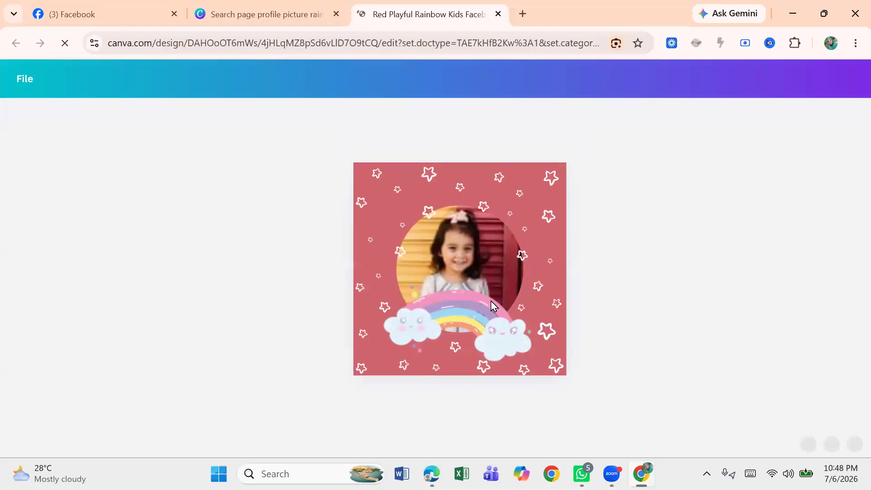
{"action": "left_click", "coordinate": [433, 184]}
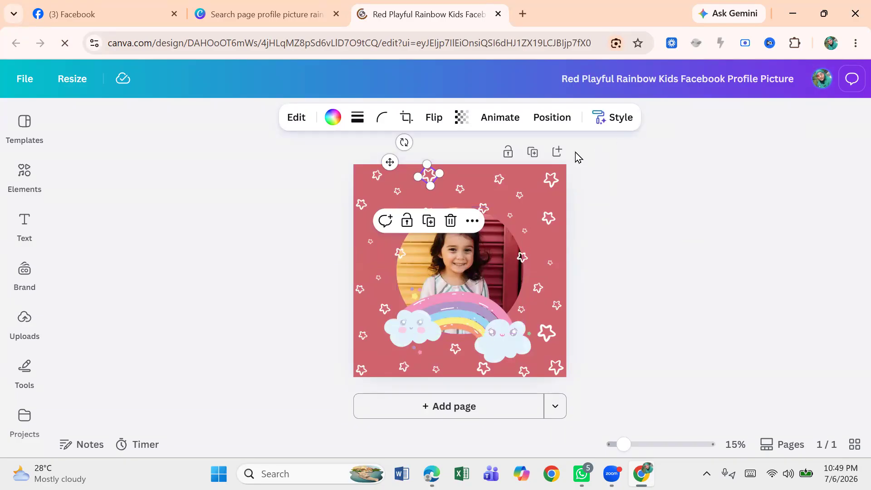
{"action": "left_click", "coordinate": [685, 257]}
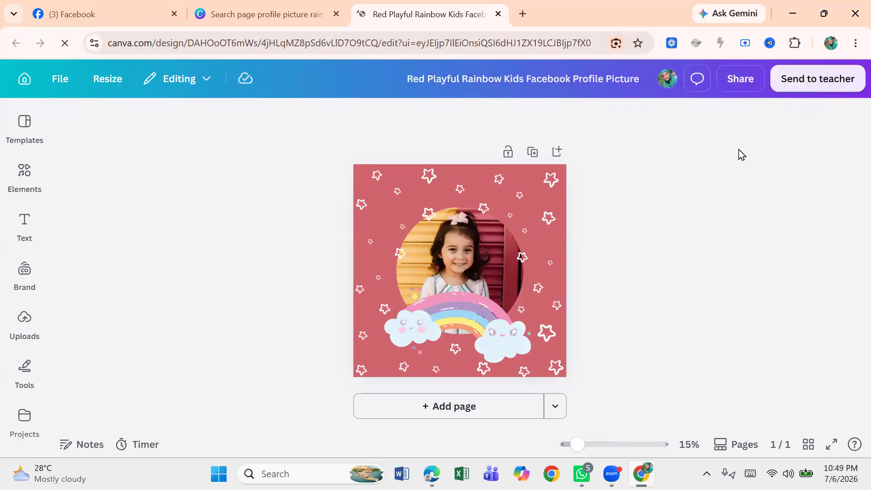
Step: Download the design as a PNG file
{"action": "left_click", "coordinate": [737, 83]}
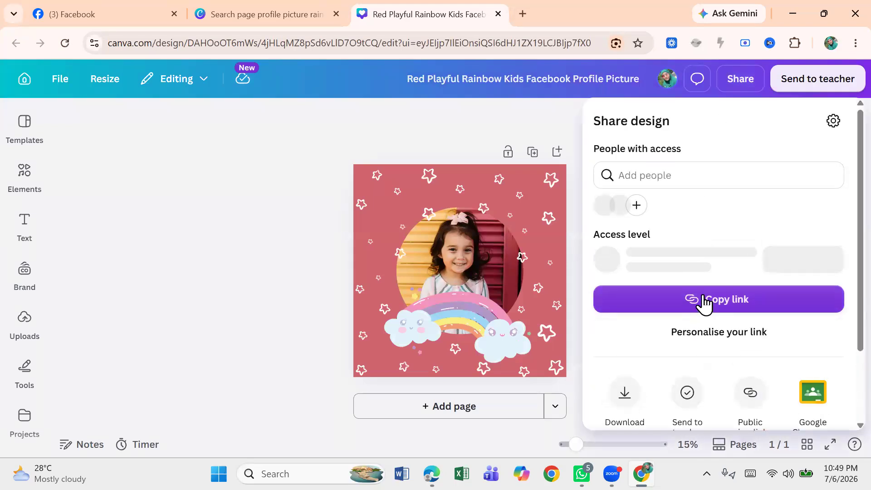
{"action": "left_click", "coordinate": [627, 404]}
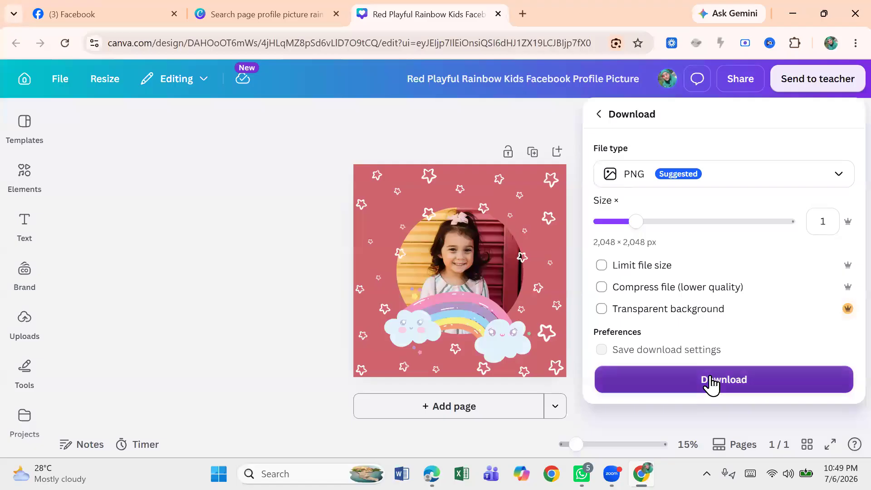
{"action": "left_click", "coordinate": [712, 381]}
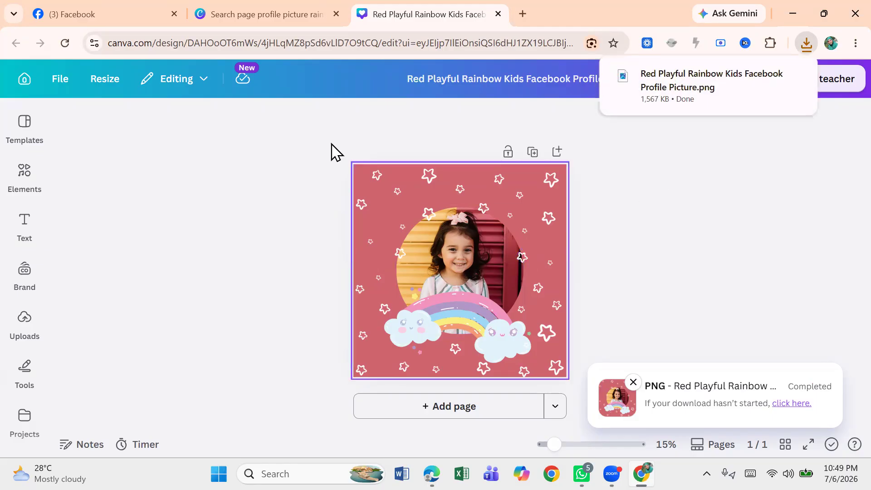
Step: Search the editor's templates for fb page cover photo
{"action": "left_click", "coordinate": [27, 134]}
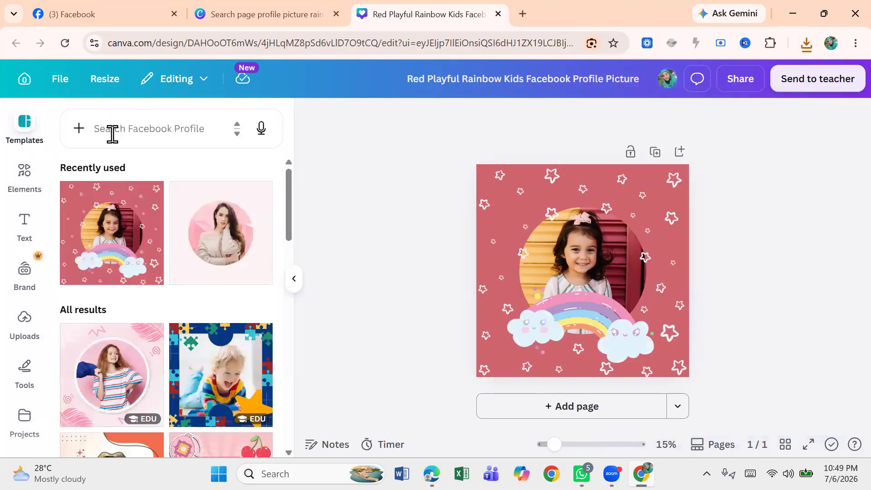
{"action": "left_click", "coordinate": [112, 132]}
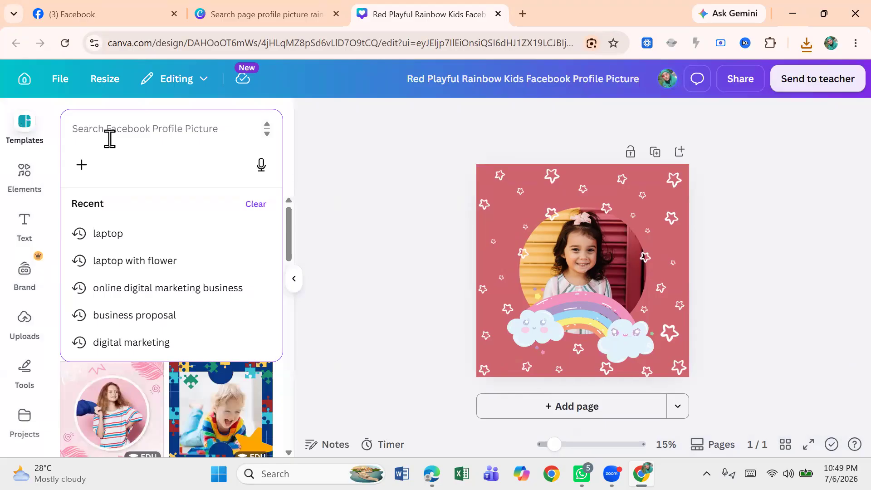
{"action": "type", "text": "ba"}
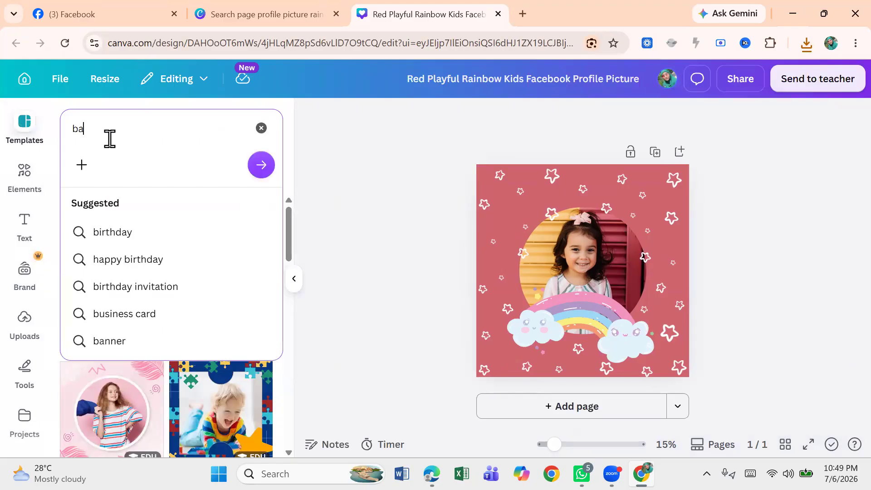
{"action": "key", "text": "BackSpace"}
{"action": "key", "text": "BackSpace"}
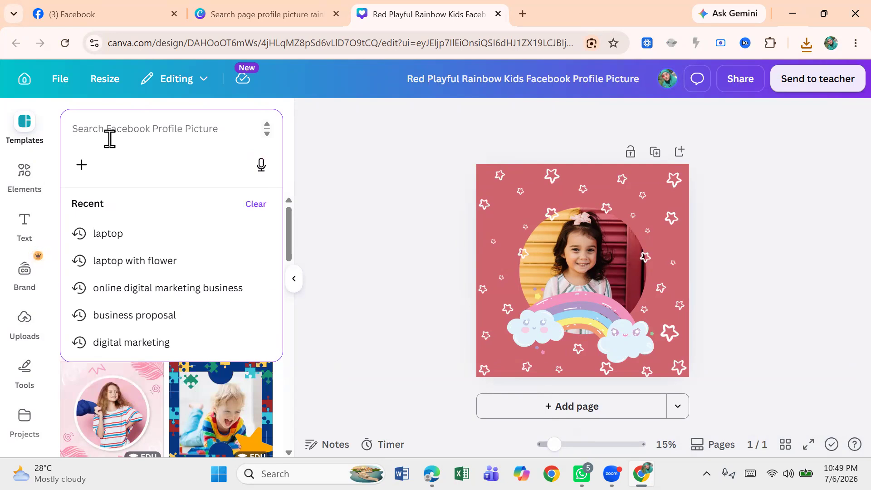
{"action": "type", "text": "fb page"}
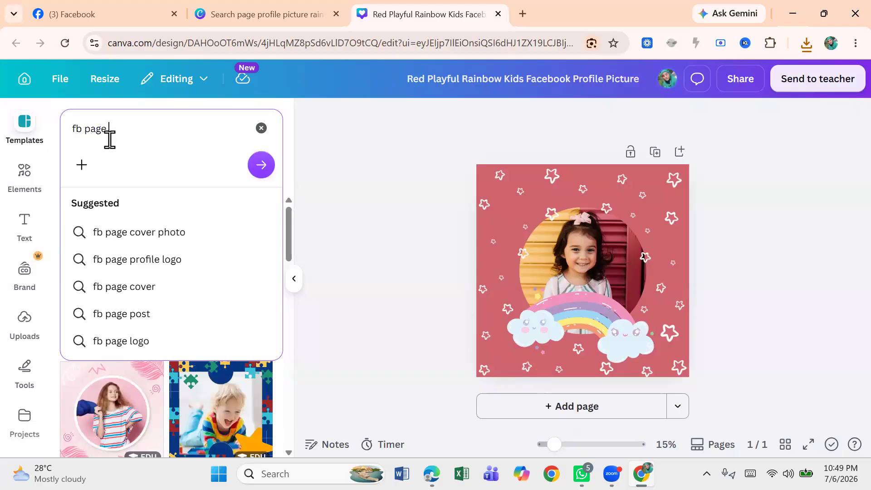
{"action": "left_click", "coordinate": [139, 241]}
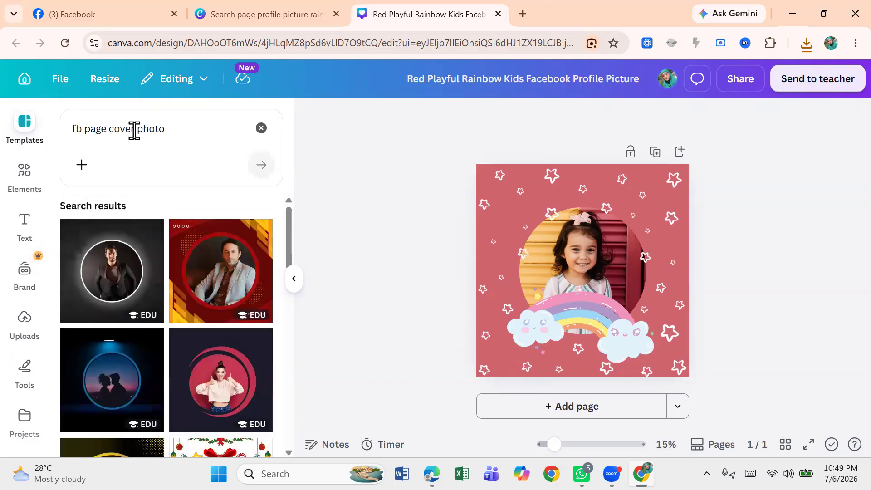
{"action": "left_click", "coordinate": [135, 129]}
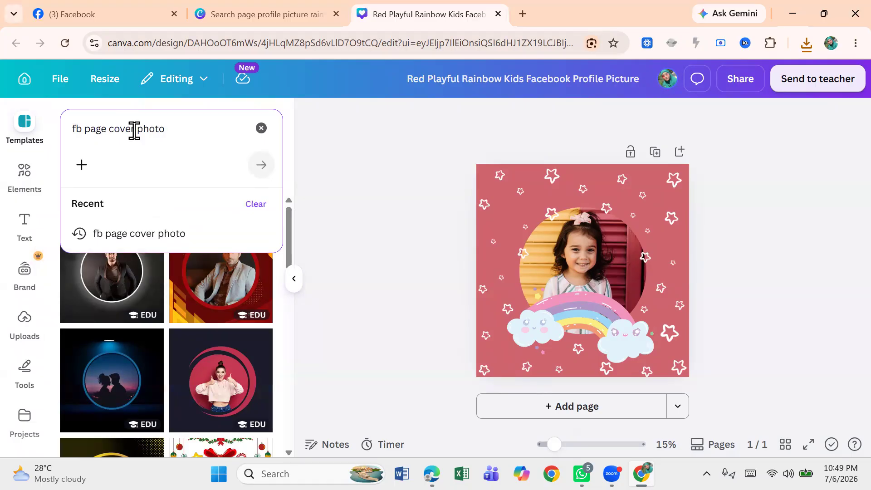
{"action": "key", "text": "BackSpace"}
{"action": "key", "text": "BackSpace"}
{"action": "key", "text": "BackSpace"}
{"action": "key", "text": "BackSpace"}
{"action": "key", "text": "BackSpace"}
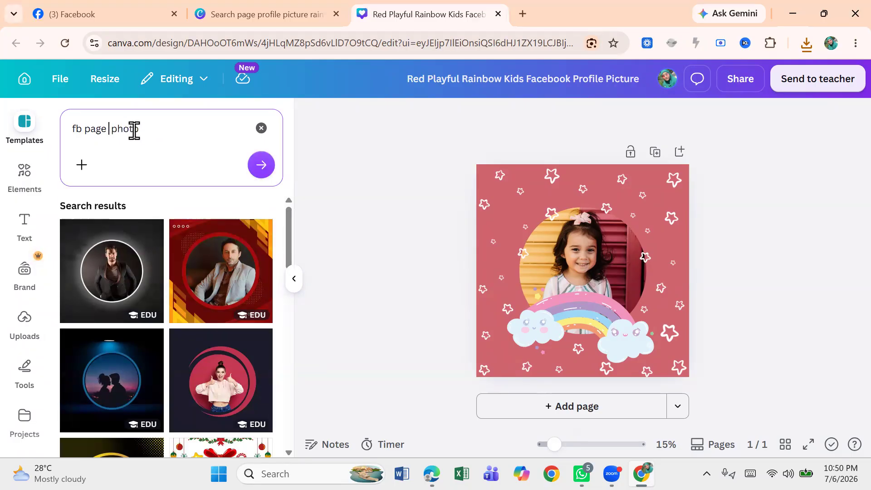
Step: Return to the Canva home page and search templates for page banner rainbow
{"action": "left_click", "coordinate": [26, 81]}
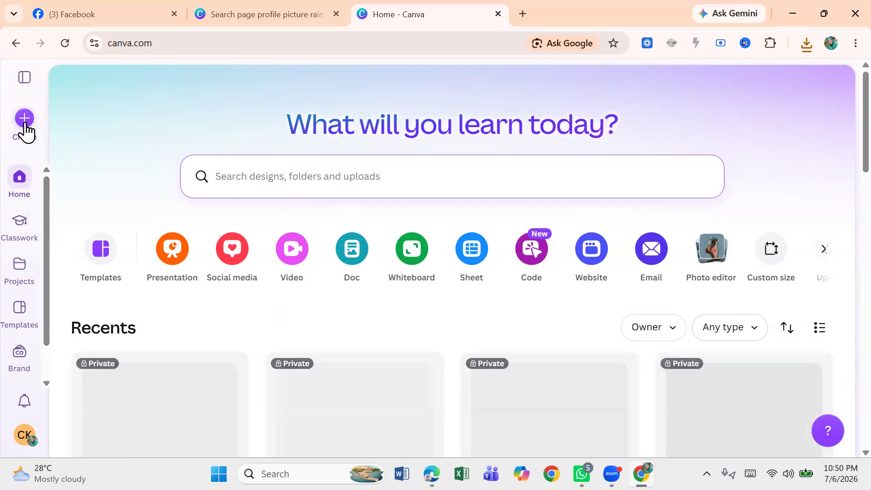
{"action": "left_click_drag", "start_coordinate": [44, 261], "coordinate": [39, 376]}
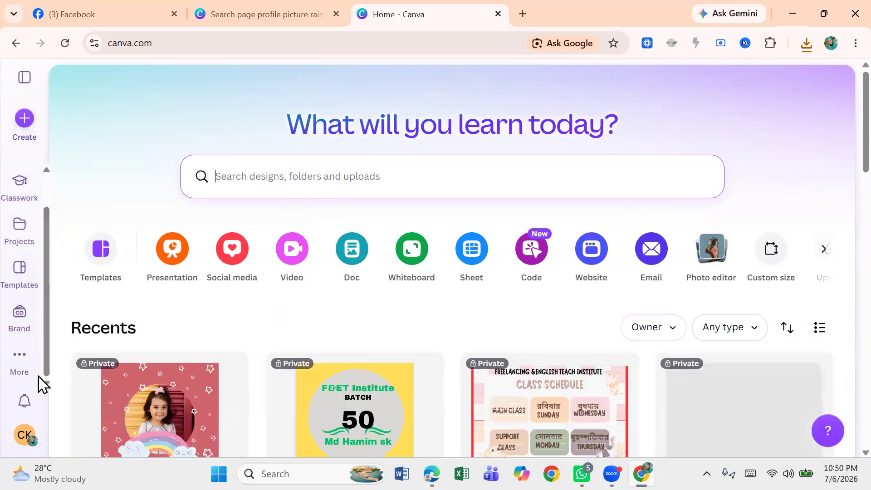
{"action": "left_click", "coordinate": [102, 264]}
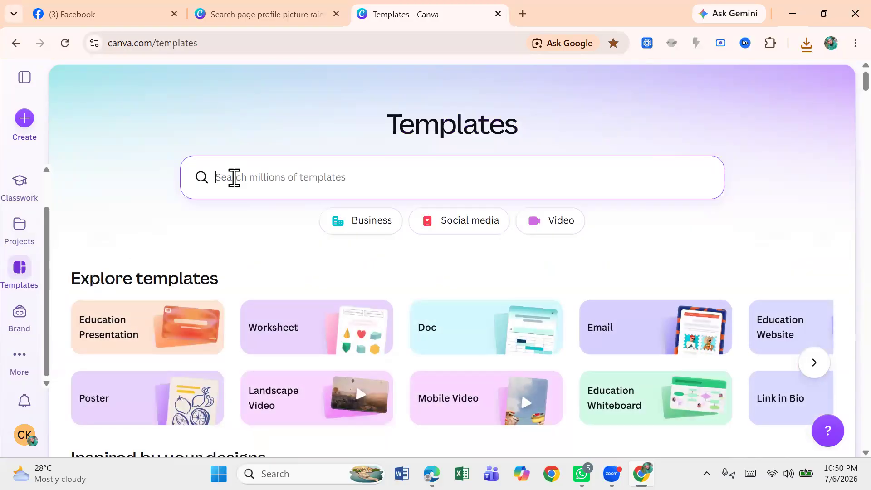
{"action": "type", "text": "p"}
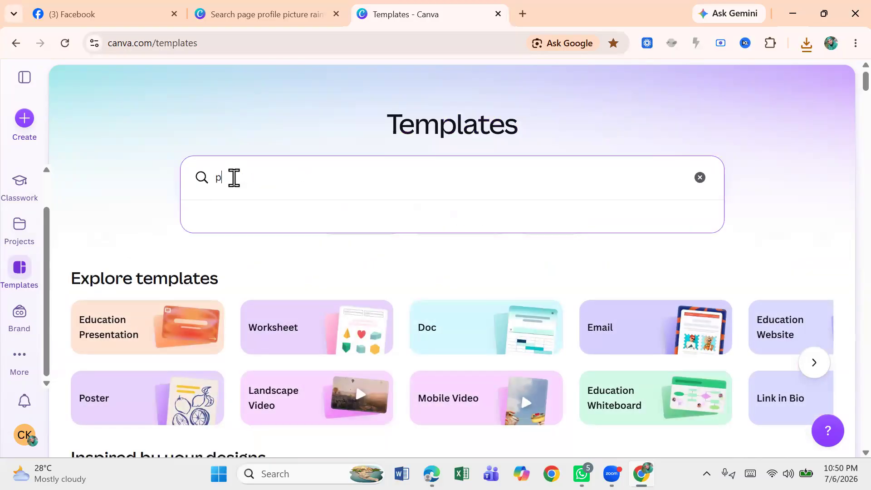
{"action": "type", "text": "af"}
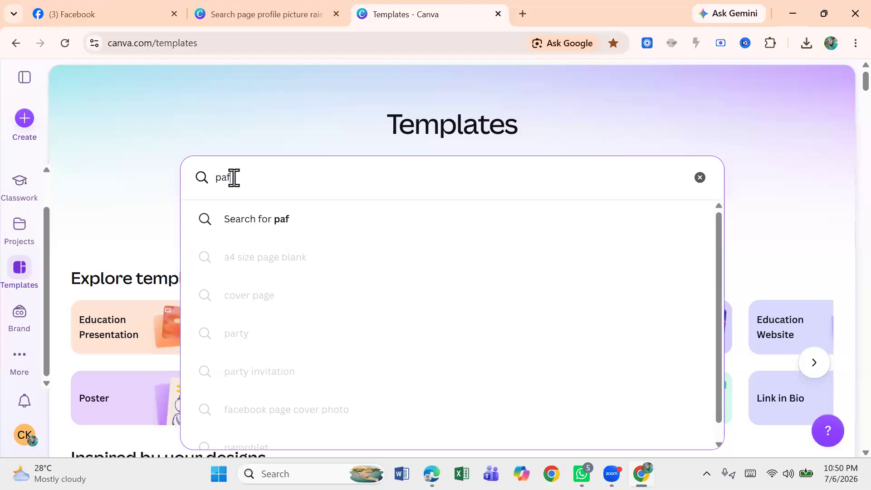
{"action": "type", "text": "ge"}
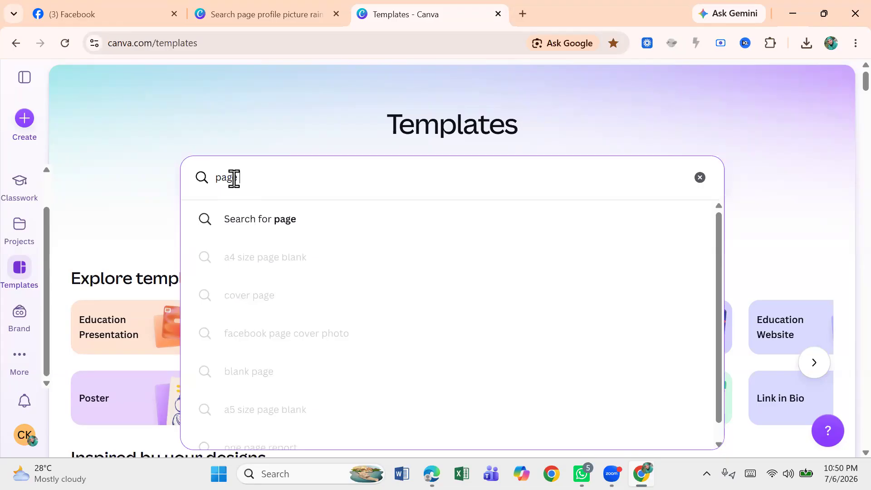
{"action": "type", "text": " ban"}
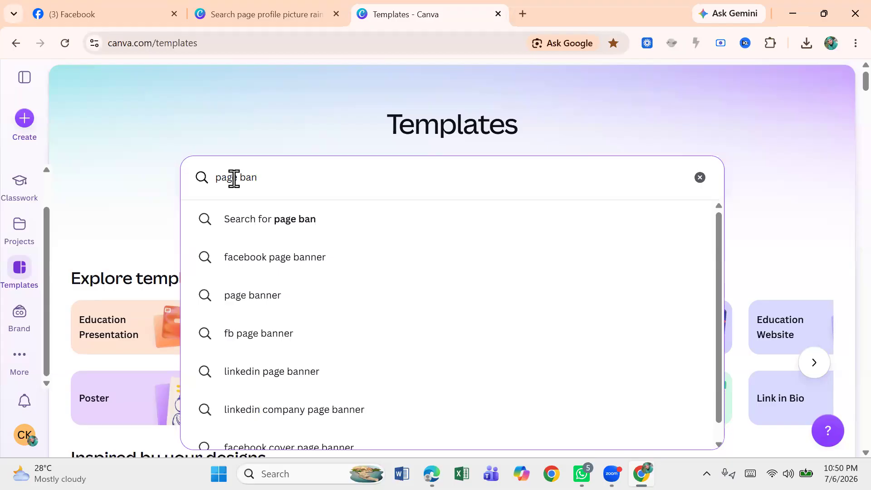
{"action": "type", "text": "ne"}
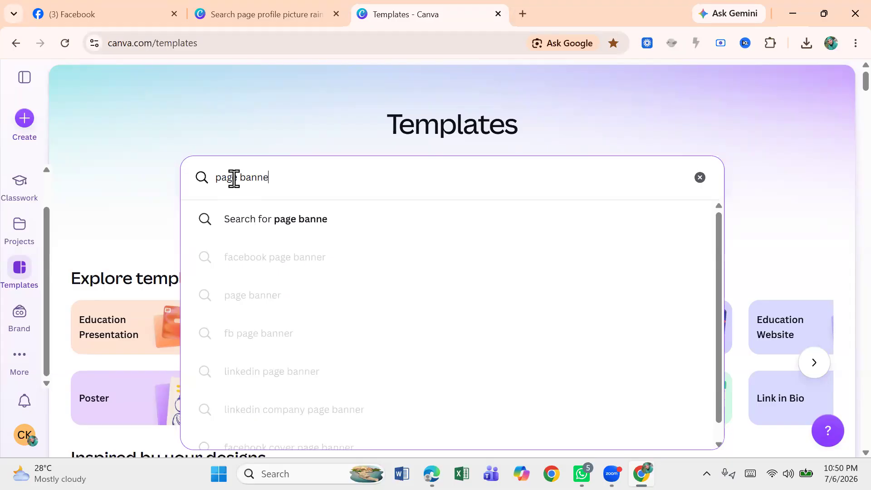
{"action": "type", "text": "r"}
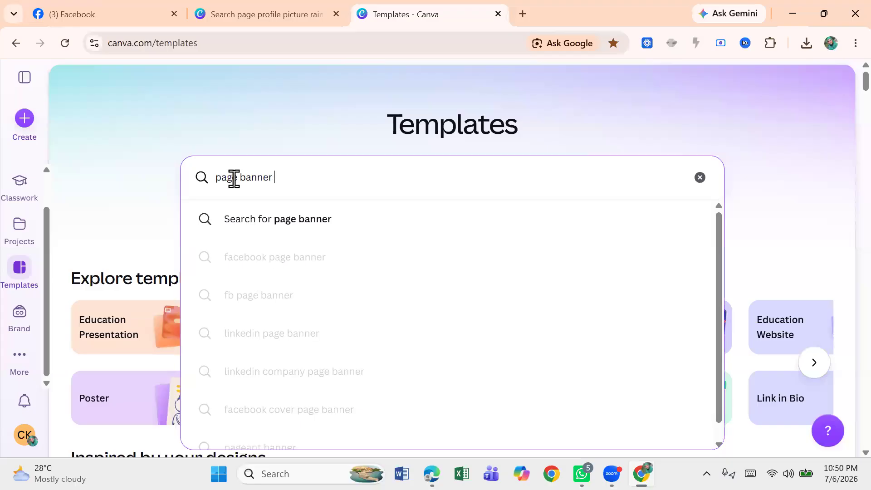
{"action": "type", "text": " rainbow"}
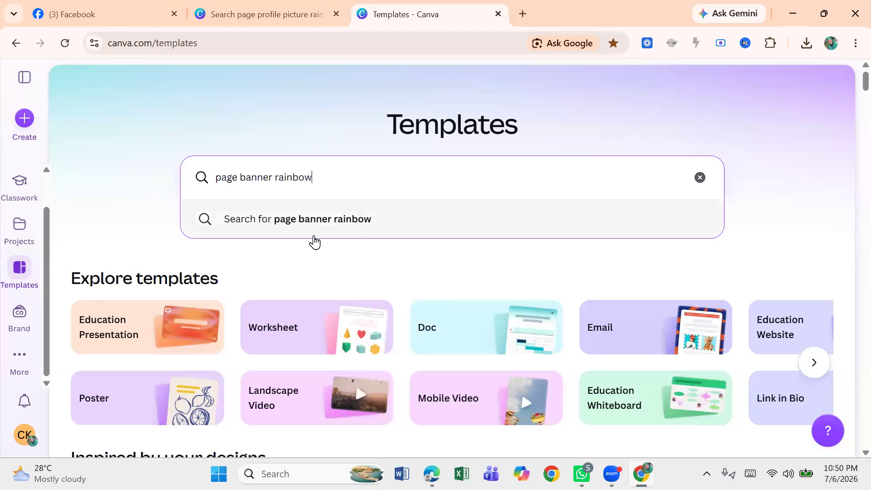
{"action": "left_click", "coordinate": [319, 221]}
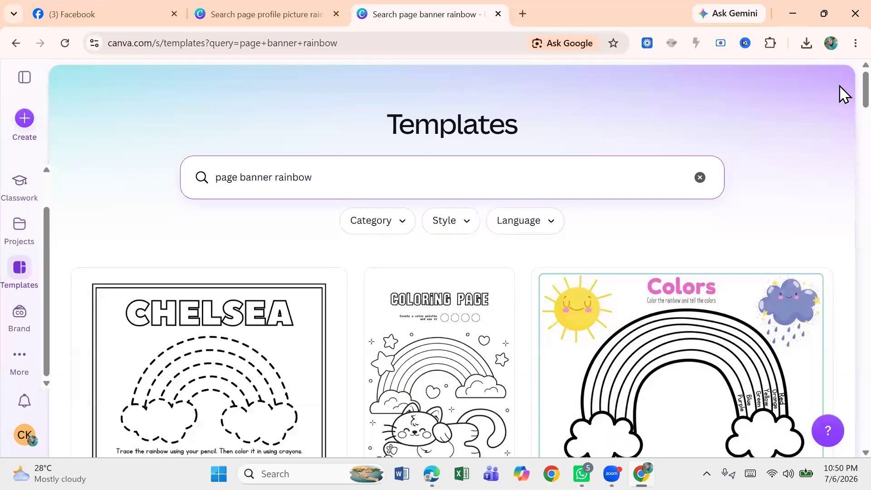
Step: Browse the banner results and open the Colorful Retro Background LinkedIn Banner template in the editor
{"action": "scroll", "coordinate": [843, 166], "scroll_direction": "down", "scroll_amount": 15}
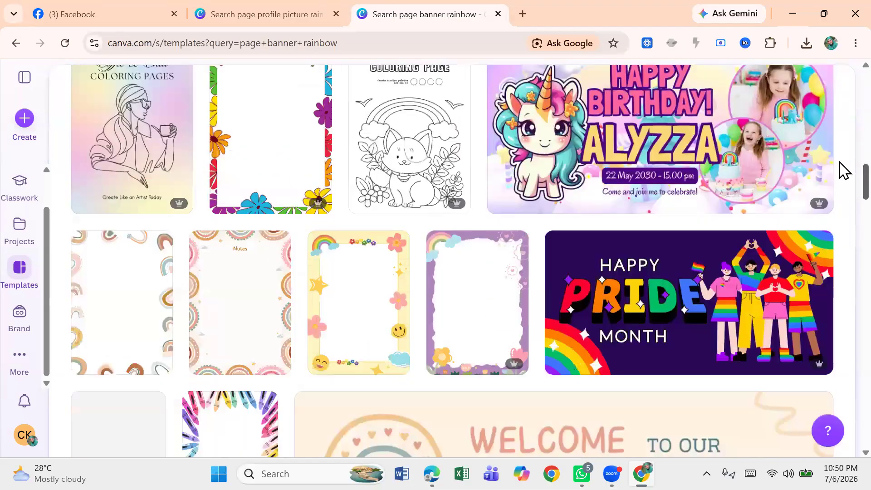
{"action": "scroll", "coordinate": [840, 241], "scroll_direction": "down", "scroll_amount": 10}
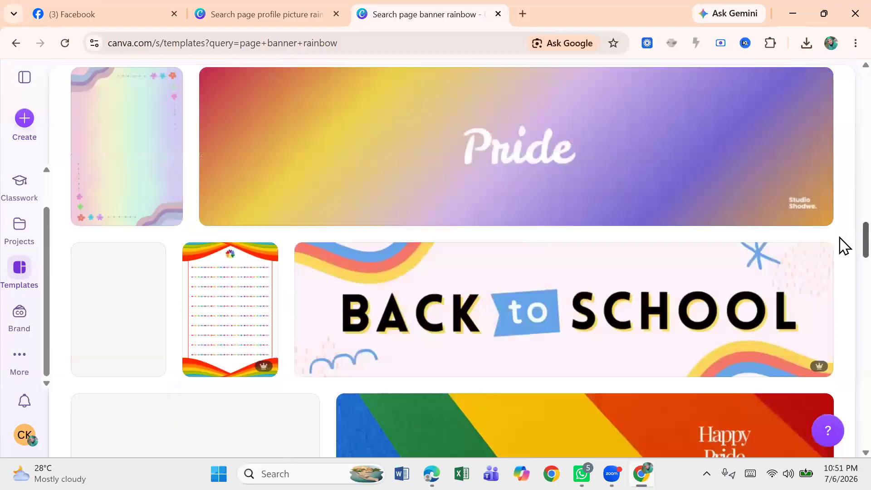
{"action": "scroll", "coordinate": [842, 227], "scroll_direction": "up", "scroll_amount": 5}
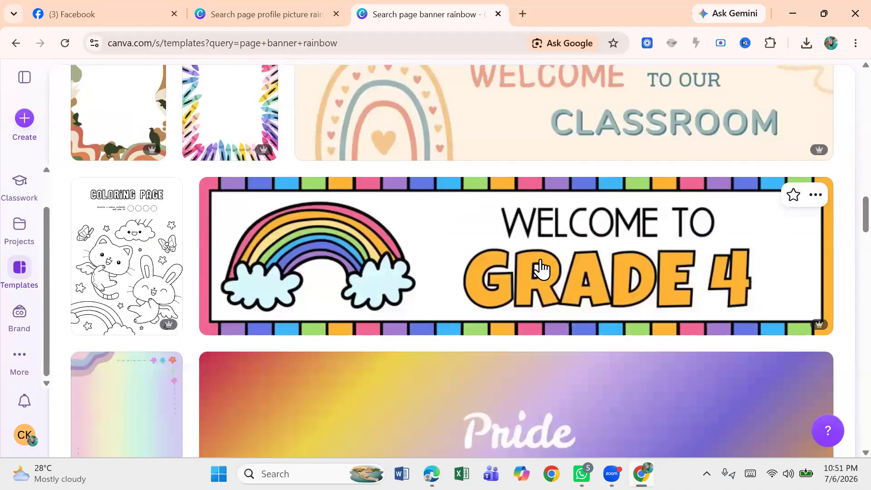
{"action": "scroll", "coordinate": [841, 268], "scroll_direction": "down", "scroll_amount": 5}
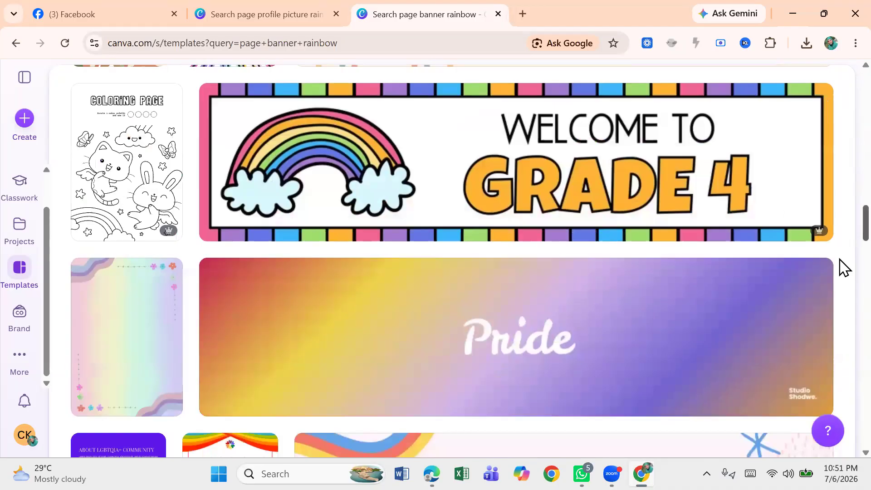
{"action": "scroll", "coordinate": [843, 285], "scroll_direction": "down", "scroll_amount": 1}
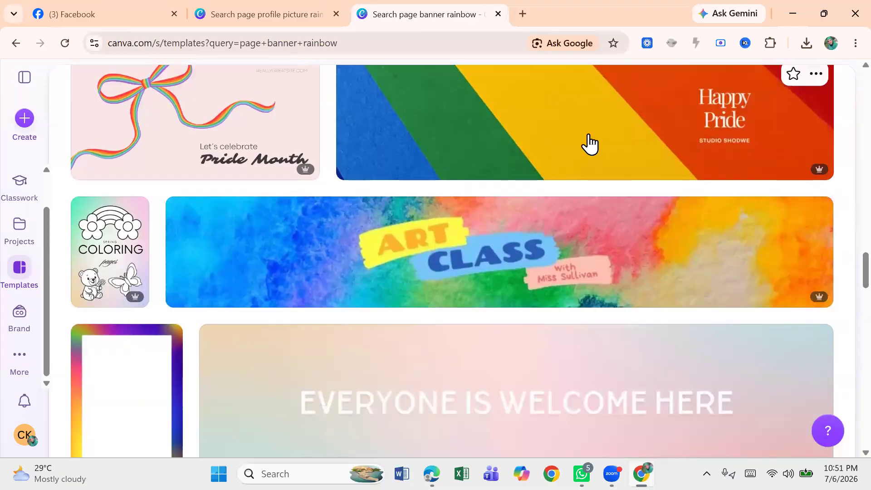
{"action": "left_click", "coordinate": [603, 139]}
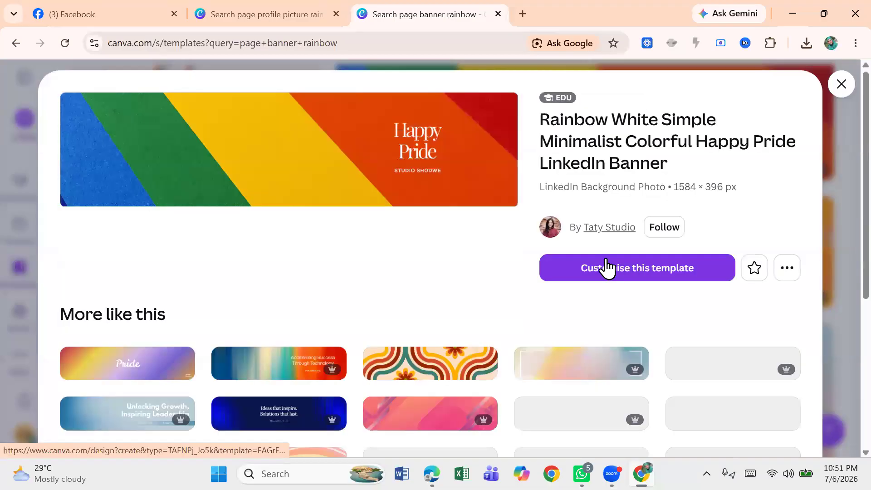
{"action": "left_click", "coordinate": [444, 372]}
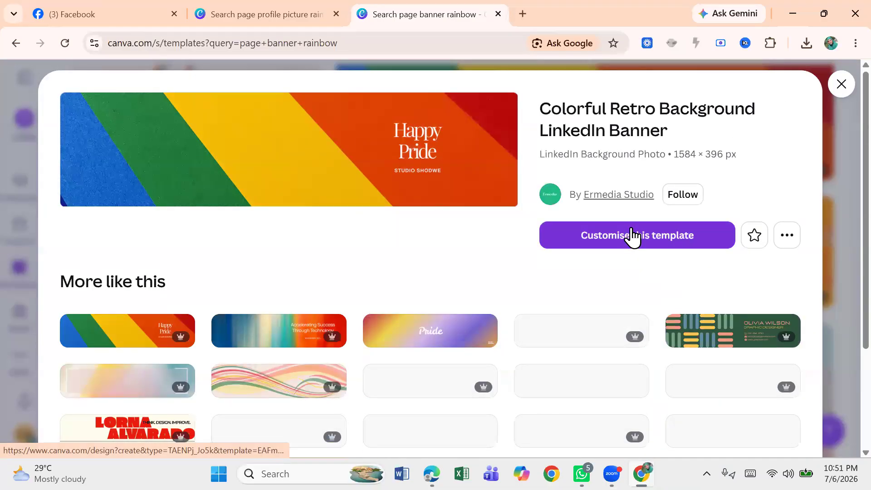
{"action": "left_click", "coordinate": [633, 236]}
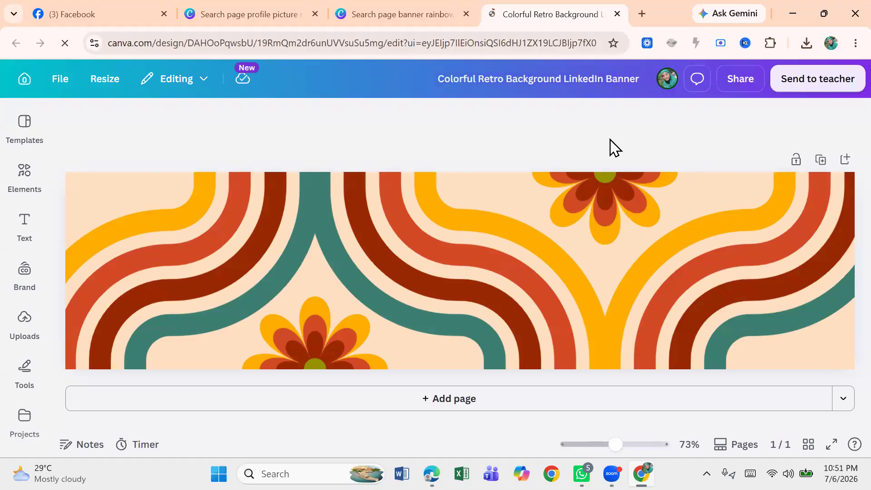
Step: Download the retro banner design as a PNG file
{"action": "left_click", "coordinate": [746, 82]}
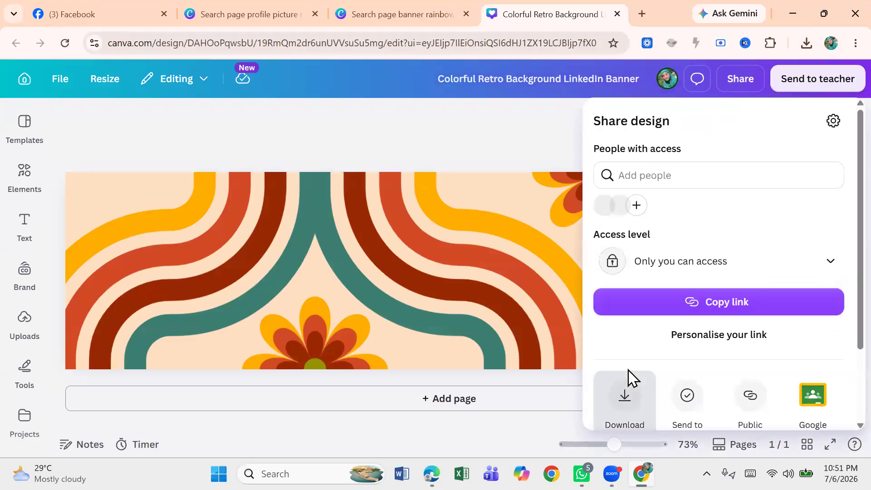
{"action": "left_click", "coordinate": [625, 399]}
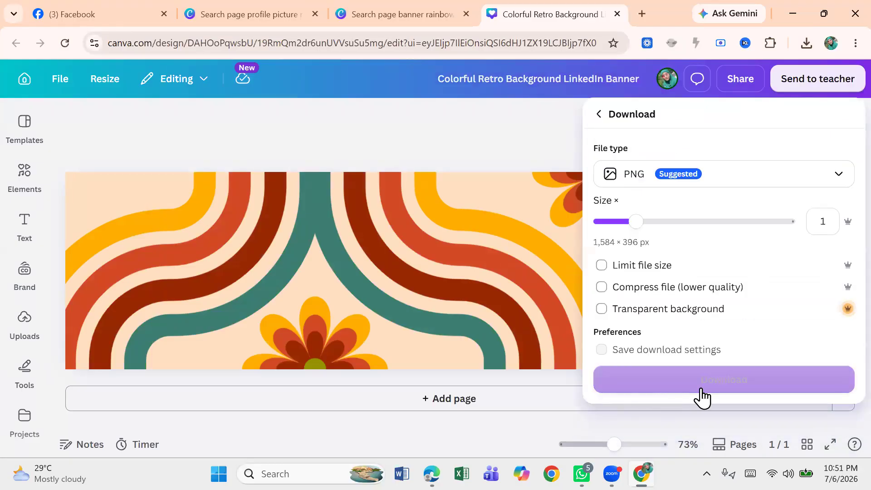
{"action": "left_click", "coordinate": [702, 389]}
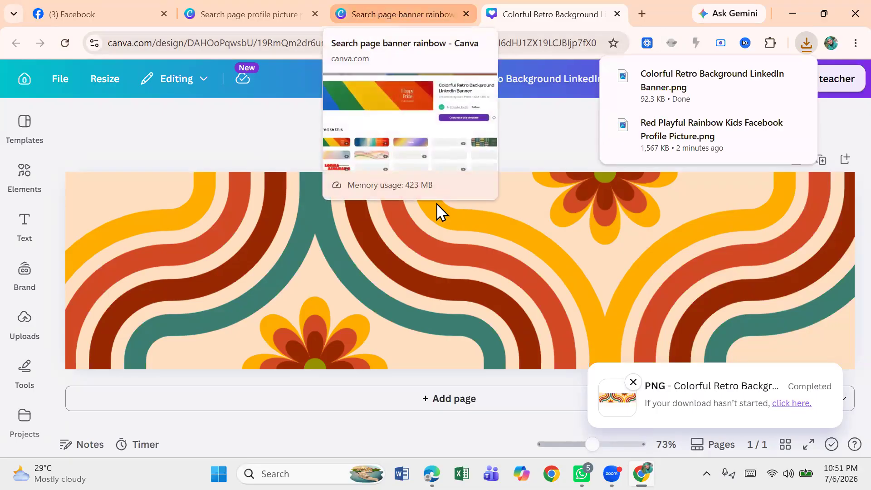
{"action": "left_click", "coordinate": [419, 222]}
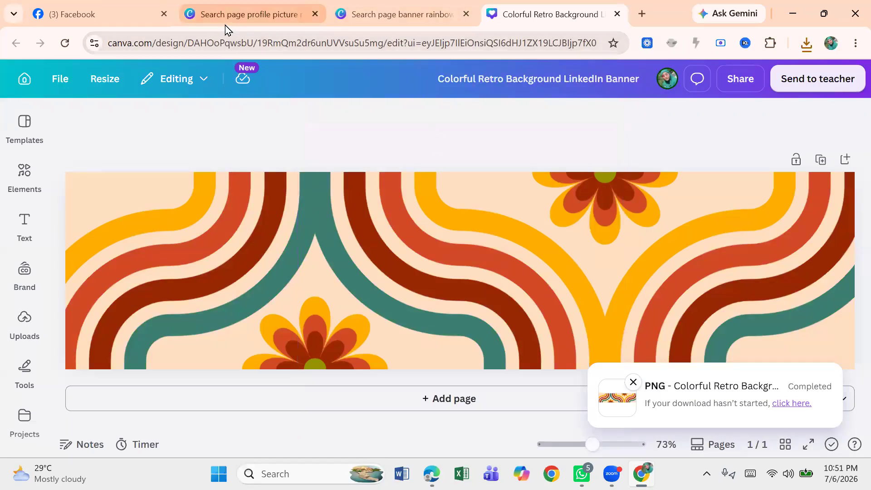
Step: Upload the Red Playful Rainbow Kids Facebook Profile Picture as the page's profile picture, zoom it slightly, and save
{"action": "left_click", "coordinate": [105, 23]}
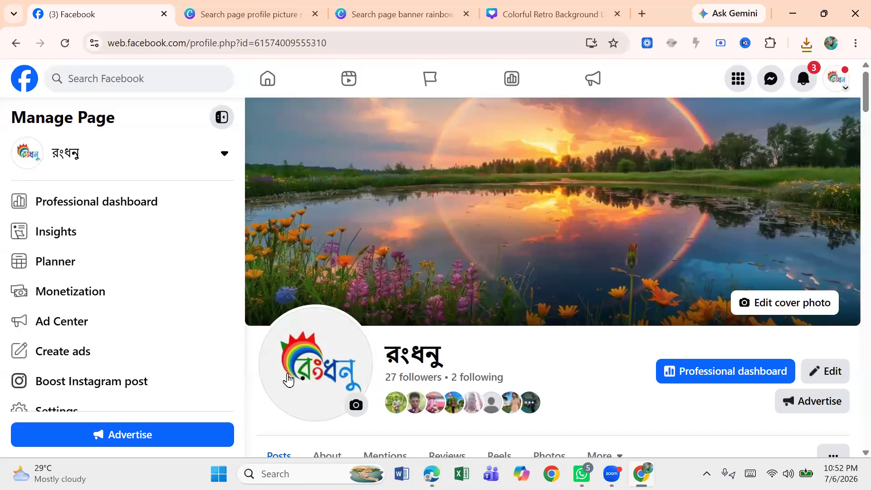
{"action": "left_click", "coordinate": [356, 406]}
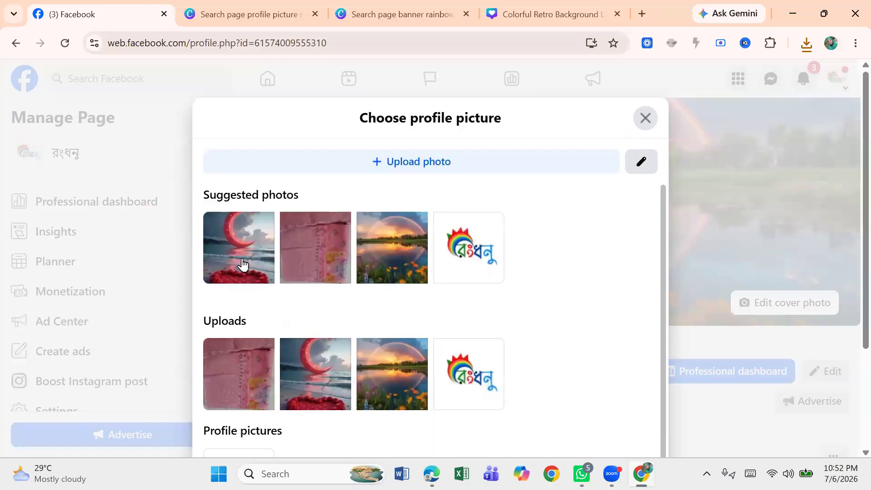
{"action": "left_click", "coordinate": [389, 169]}
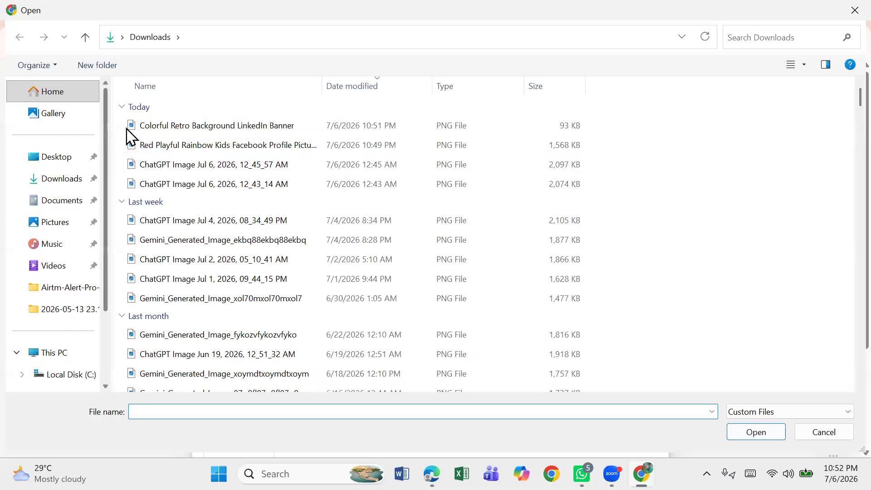
{"action": "left_click", "coordinate": [149, 146]}
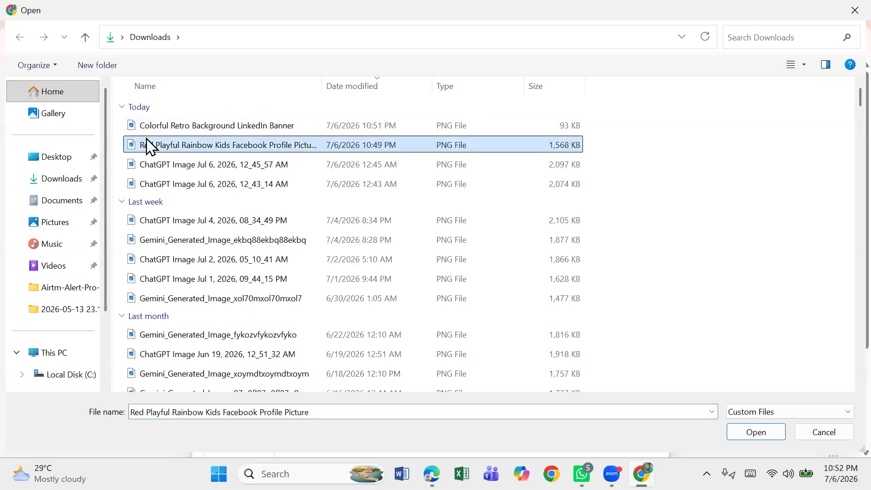
{"action": "left_click", "coordinate": [759, 435]}
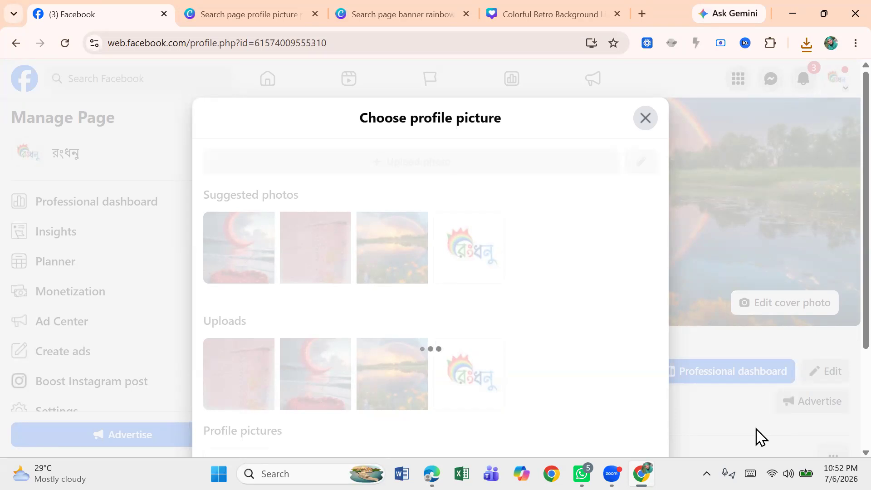
{"action": "scroll", "coordinate": [842, 320], "scroll_direction": "down", "scroll_amount": 2}
{"action": "scroll", "coordinate": [842, 402], "scroll_direction": "down", "scroll_amount": 1}
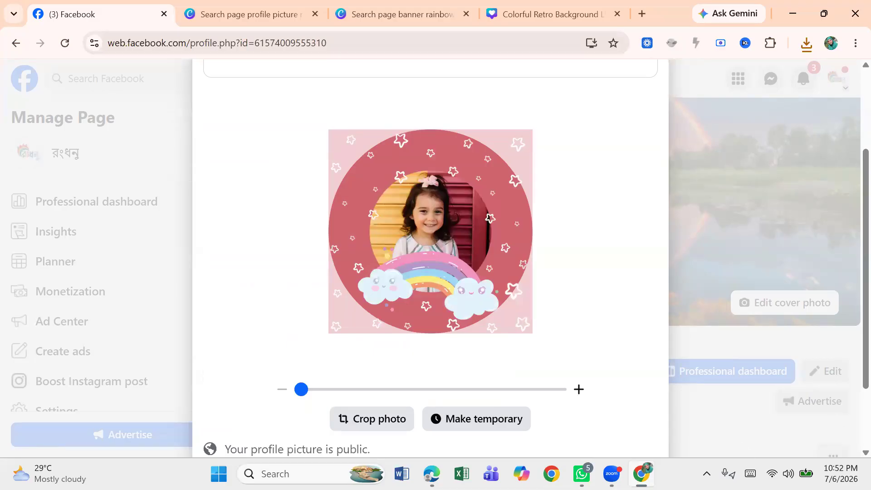
{"action": "left_click_drag", "start_coordinate": [301, 391], "coordinate": [318, 421]}
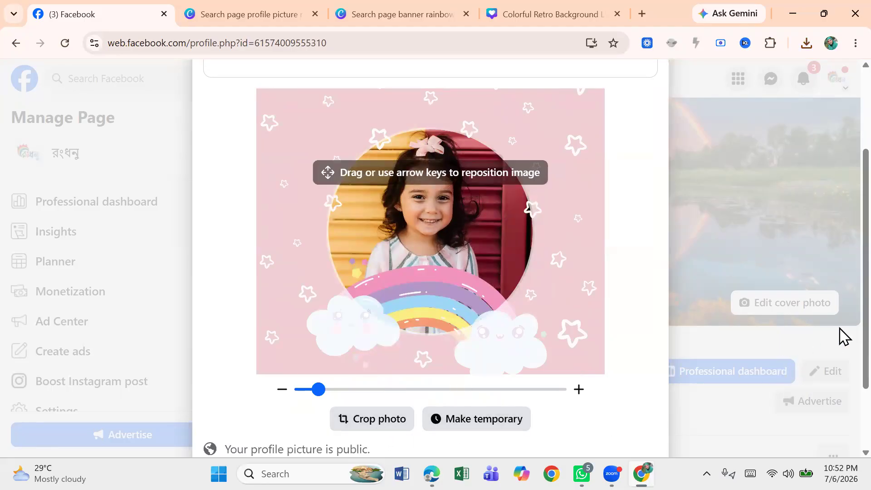
{"action": "scroll", "coordinate": [840, 369], "scroll_direction": "down", "scroll_amount": 2}
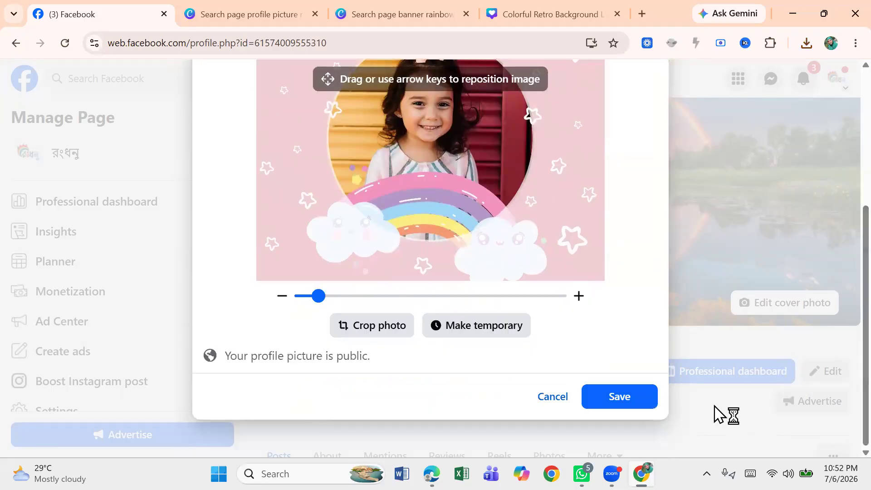
{"action": "left_click", "coordinate": [607, 396]}
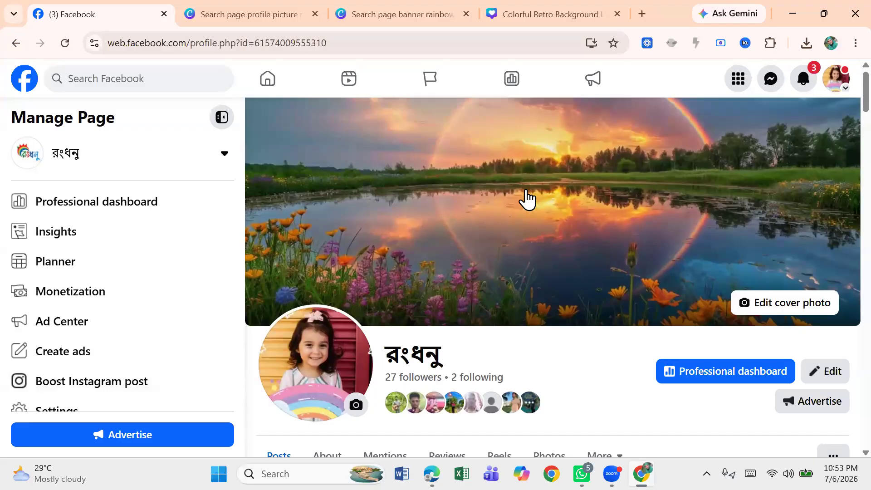
Step: Upload the Colorful Retro Background LinkedIn Banner image as the page's cover photo and save the changes
{"action": "left_click", "coordinate": [779, 312]}
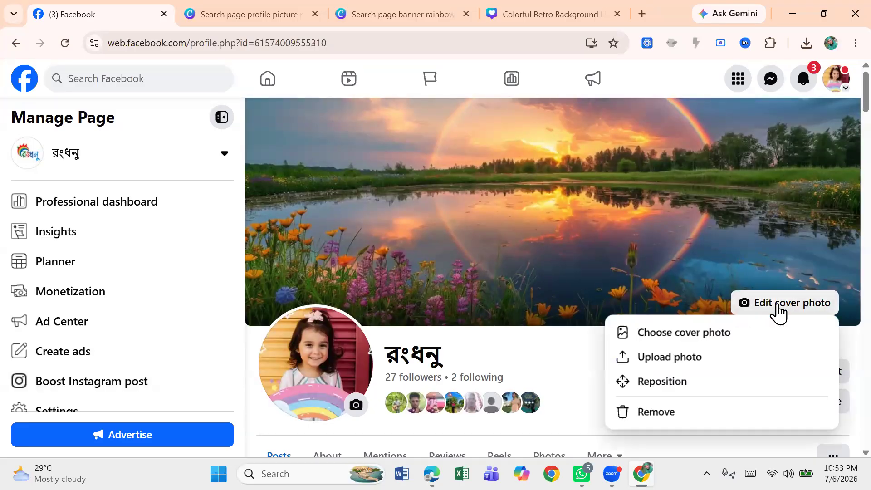
{"action": "left_click", "coordinate": [683, 358]}
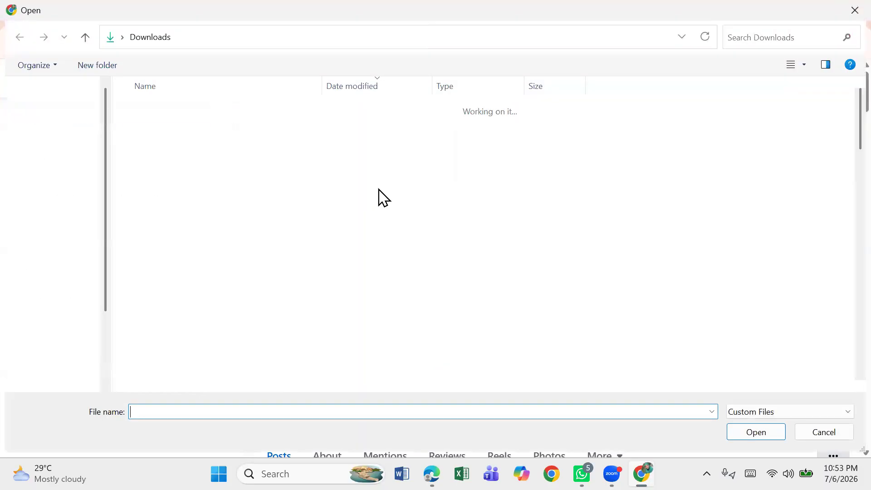
{"action": "left_click", "coordinate": [266, 128]}
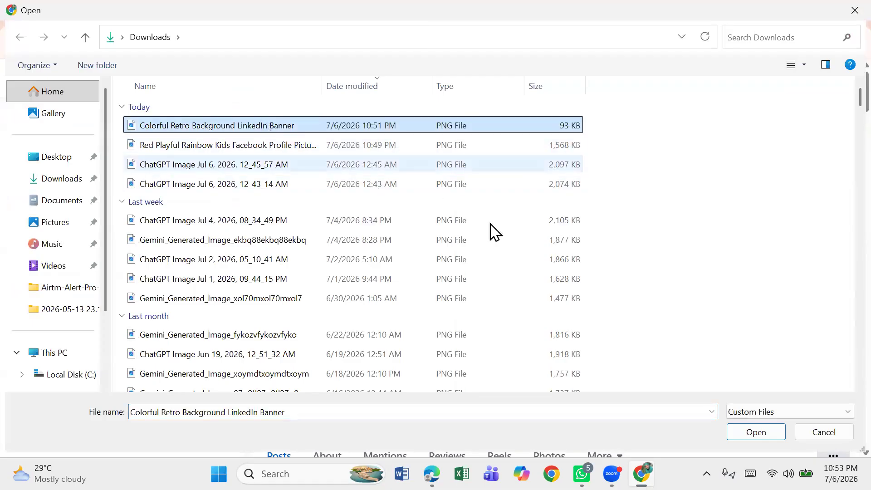
{"action": "left_click", "coordinate": [748, 432]}
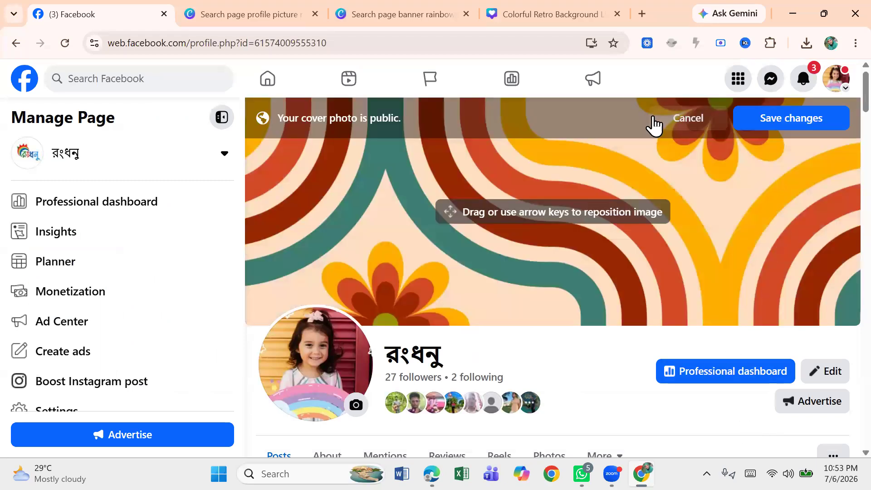
{"action": "left_click", "coordinate": [795, 119]}
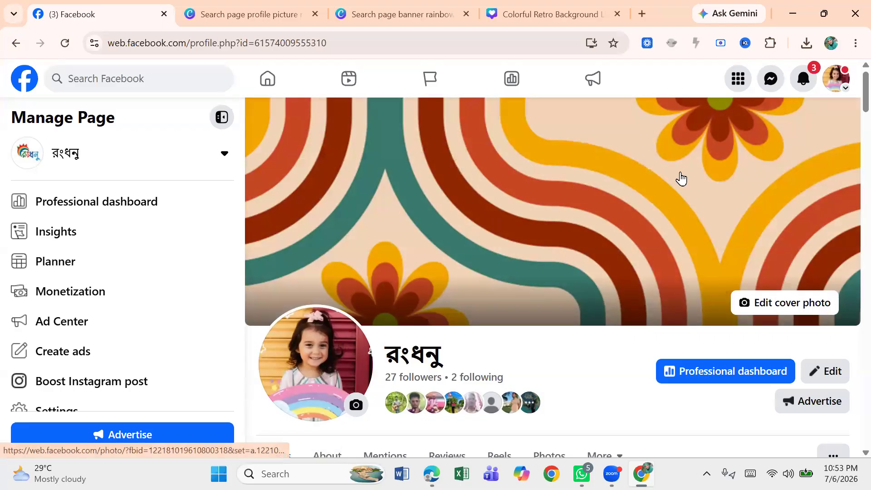
Step: Open the page's About section to view its contact and basic info
{"action": "scroll", "coordinate": [840, 130], "scroll_direction": "down", "scroll_amount": 6}
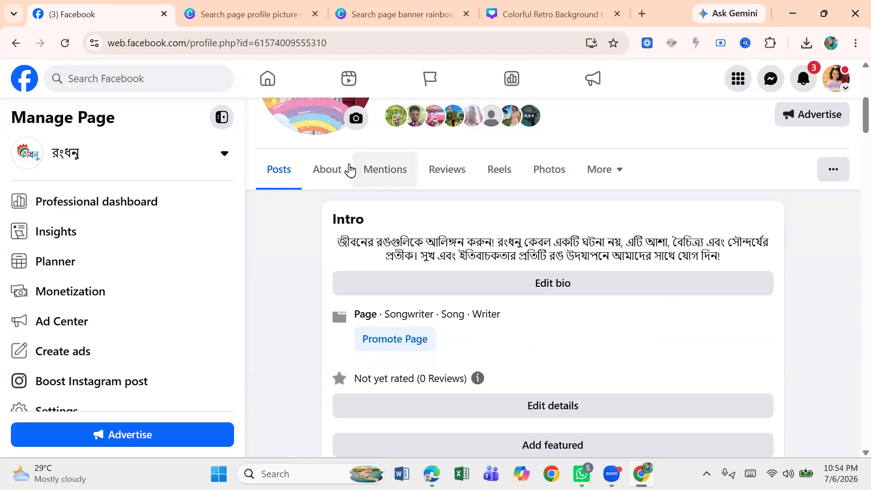
{"action": "left_click", "coordinate": [326, 172]}
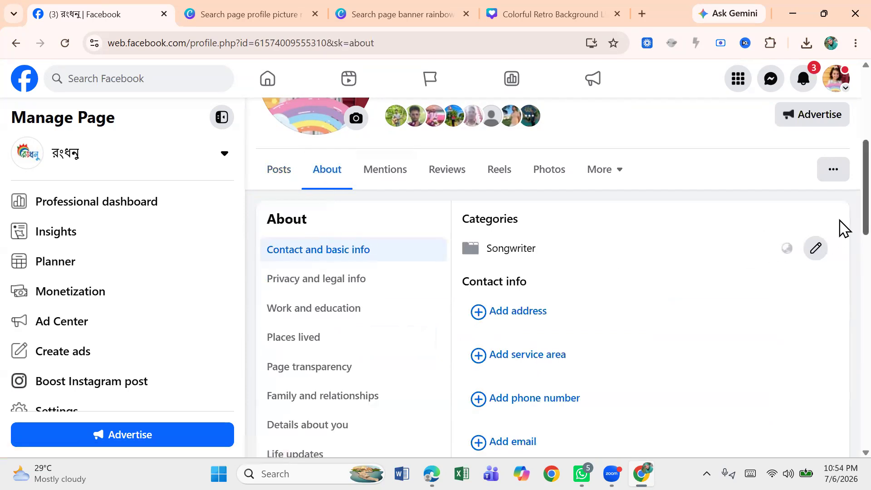
{"action": "scroll", "coordinate": [842, 227], "scroll_direction": "down", "scroll_amount": 2}
{"action": "scroll", "coordinate": [845, 251], "scroll_direction": "up", "scroll_amount": 1}
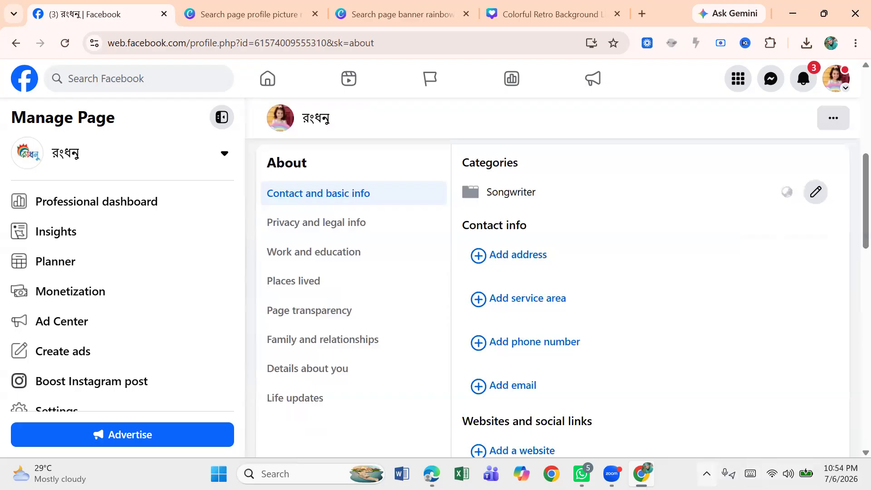
{"action": "left_click", "coordinate": [706, 474]}
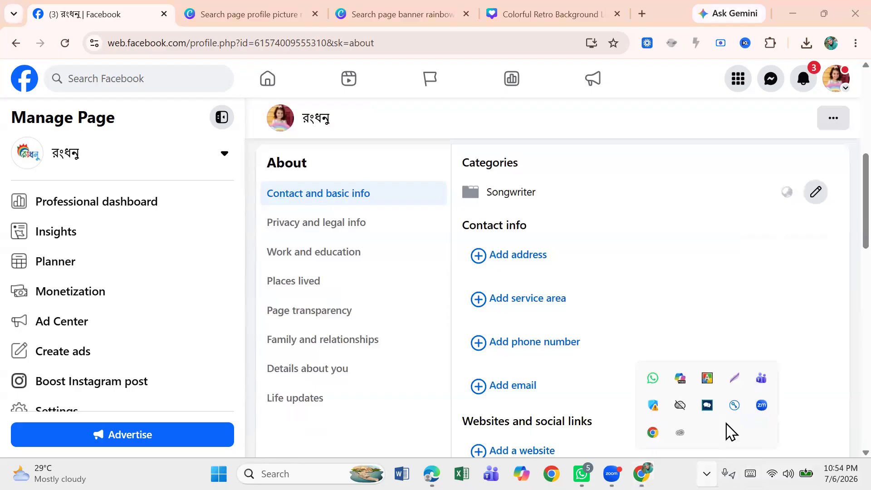
{"action": "left_click", "coordinate": [739, 379]}
{"action": "left_click_drag", "start_coordinate": [251, 134], "coordinate": [520, 139]}
{"action": "mouse_move", "coordinate": [650, 152]}
{"action": "left_mouse_down"}
{"action": "mouse_move", "coordinate": [681, 382]}
{"action": "mouse_move", "coordinate": [681, 459]}
{"action": "left_mouse_up"}
{"action": "left_click", "coordinate": [696, 335]}
{"action": "mouse_move", "coordinate": [434, 142]}
{"action": "left_mouse_down"}
{"action": "mouse_move", "coordinate": [402, 184]}
{"action": "mouse_move", "coordinate": [380, 193]}
{"action": "left_mouse_up"}
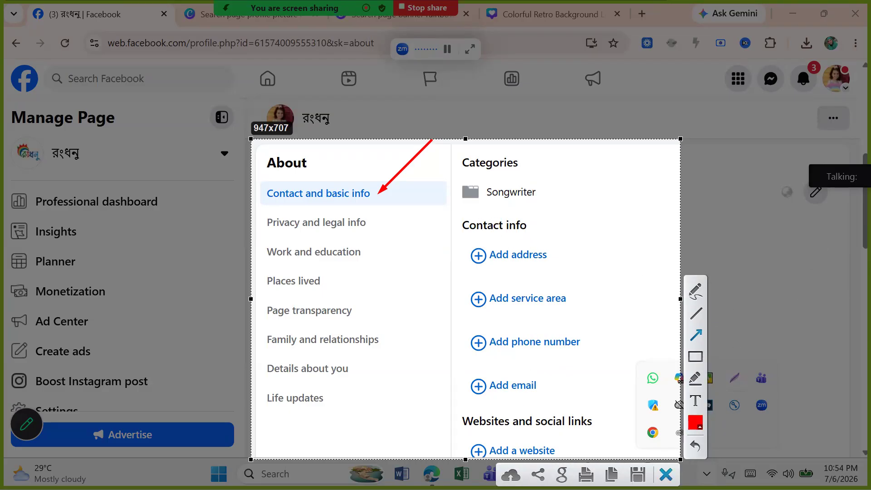
{"action": "left_click", "coordinate": [666, 475]}
Step: Open the address entry fields in the page's Contact info section
{"action": "left_click", "coordinate": [522, 268]}
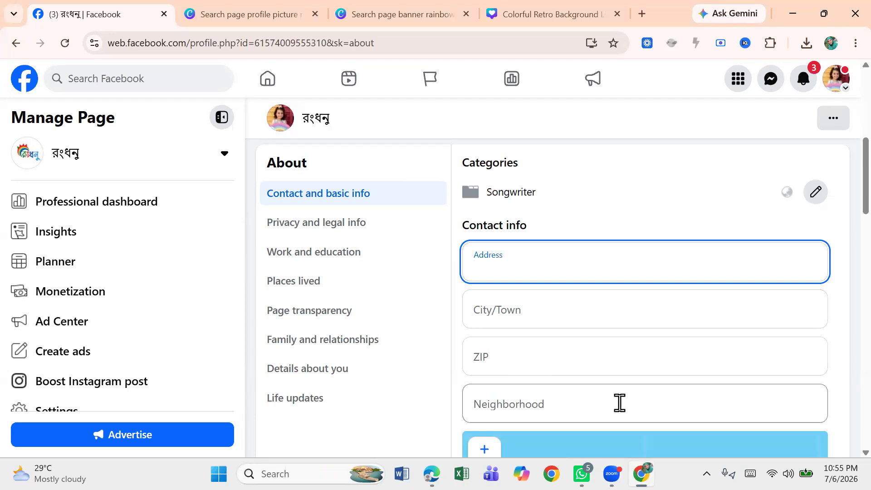
{"action": "scroll", "coordinate": [841, 218], "scroll_direction": "down", "scroll_amount": 7}
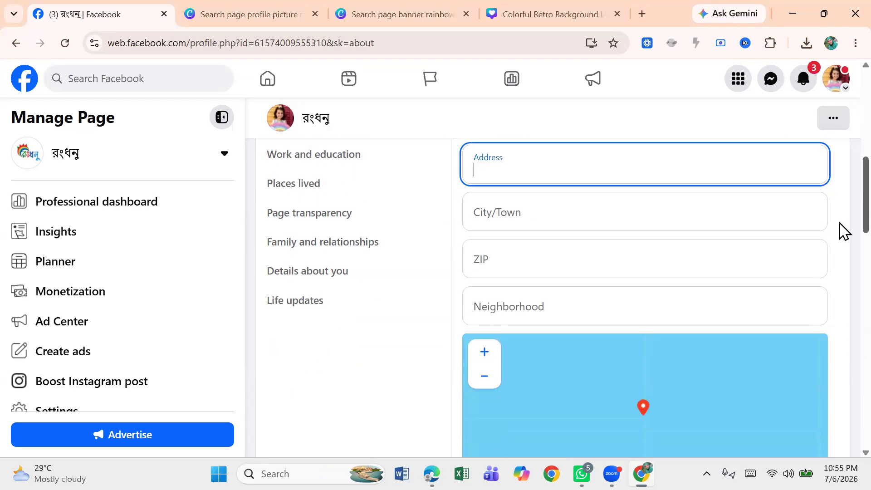
{"action": "scroll", "coordinate": [842, 284], "scroll_direction": "down", "scroll_amount": 2}
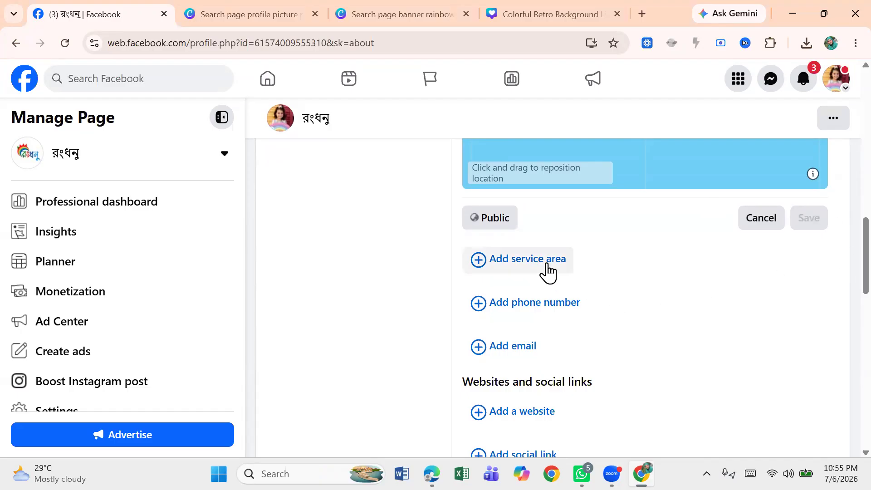
Step: Start adding a phone number and set its country code to LU+352 (Luxembourg)
{"action": "left_click", "coordinate": [540, 305]}
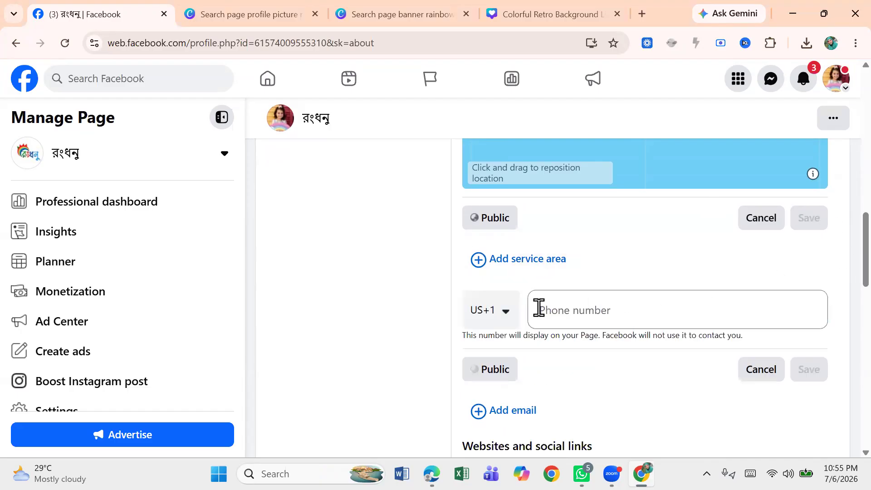
{"action": "left_click", "coordinate": [506, 313]}
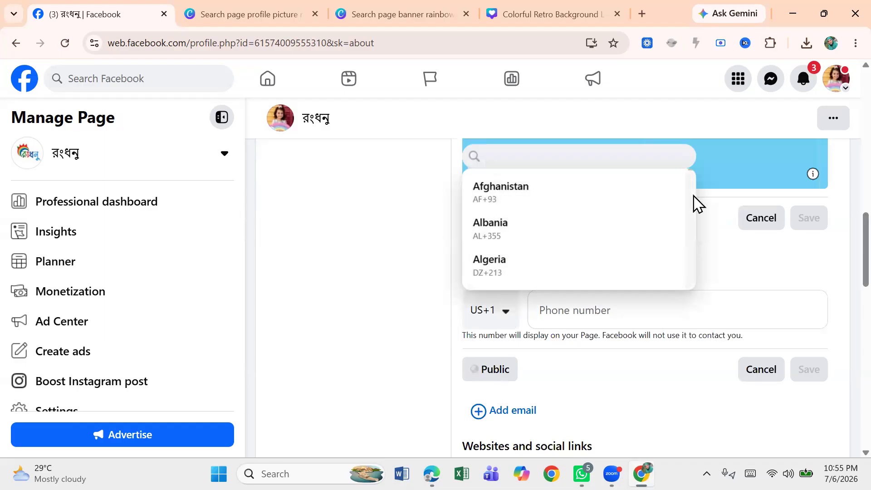
{"action": "scroll", "coordinate": [692, 214], "scroll_direction": "down", "scroll_amount": 1}
{"action": "scroll", "coordinate": [698, 222], "scroll_direction": "down", "scroll_amount": 20}
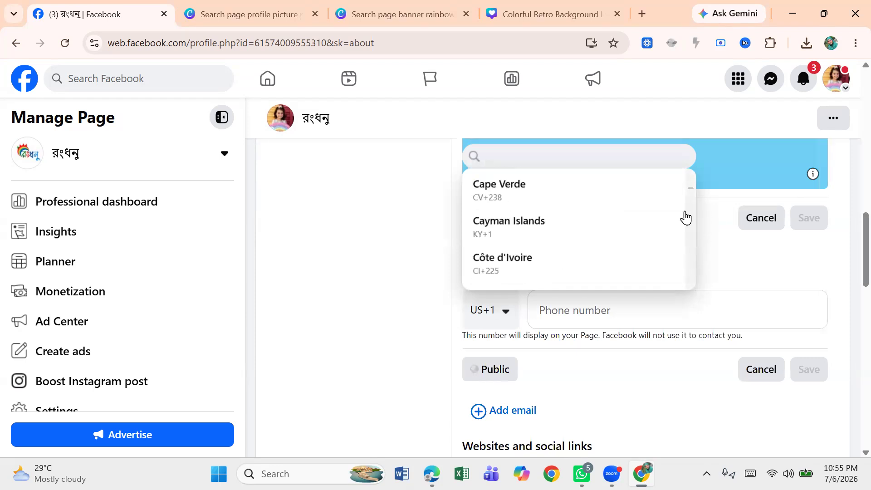
{"action": "scroll", "coordinate": [695, 186], "scroll_direction": "up", "scroll_amount": 8}
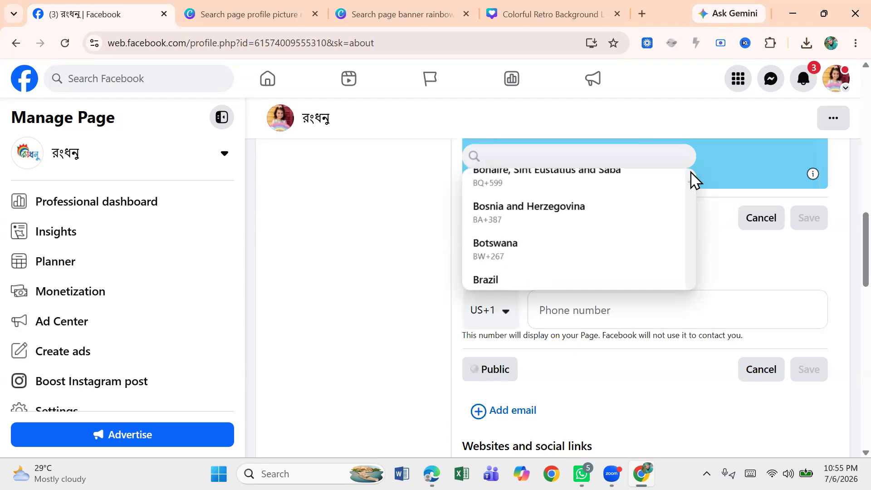
{"action": "scroll", "coordinate": [695, 186], "scroll_direction": "up", "scroll_amount": 2}
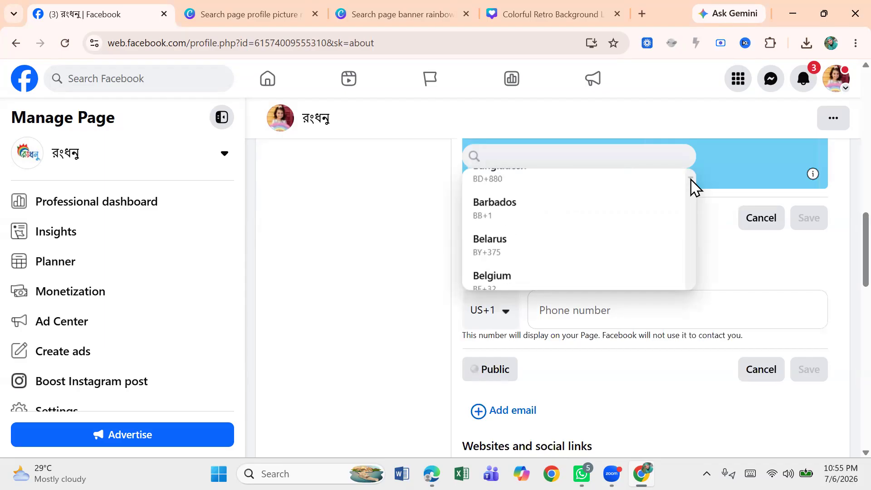
{"action": "scroll", "coordinate": [695, 183], "scroll_direction": "up", "scroll_amount": 2}
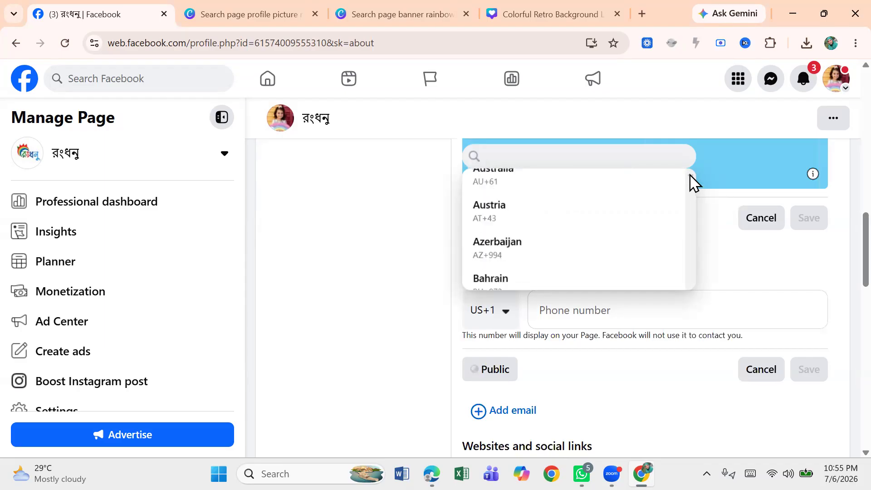
{"action": "scroll", "coordinate": [695, 181], "scroll_direction": "up", "scroll_amount": 5}
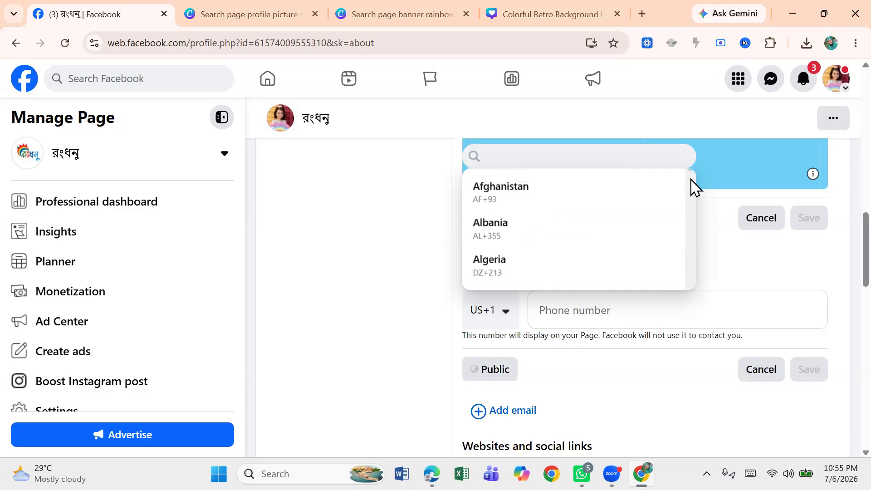
{"action": "scroll", "coordinate": [690, 203], "scroll_direction": "down", "scroll_amount": 9}
{"action": "scroll", "coordinate": [690, 213], "scroll_direction": "down", "scroll_amount": 10}
{"action": "scroll", "coordinate": [695, 232], "scroll_direction": "down", "scroll_amount": 20}
{"action": "scroll", "coordinate": [698, 273], "scroll_direction": "down", "scroll_amount": 15}
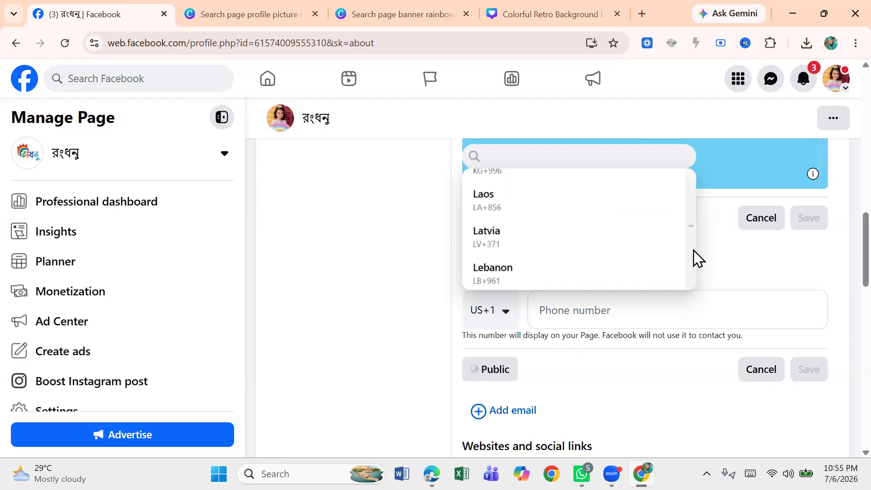
{"action": "scroll", "coordinate": [697, 213], "scroll_direction": "down", "scroll_amount": 3}
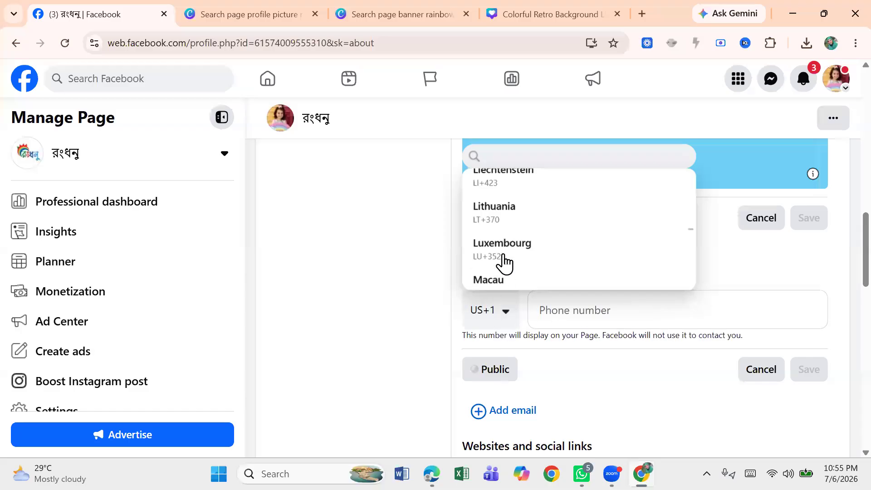
{"action": "left_click", "coordinate": [505, 247]}
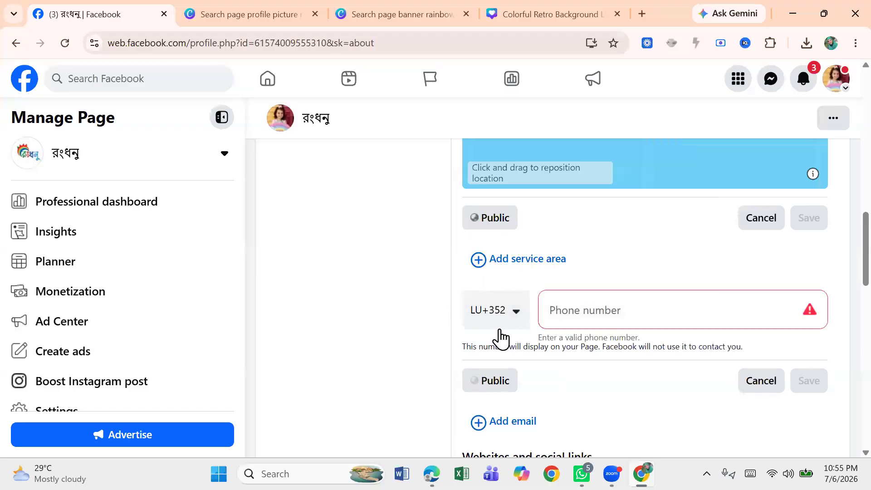
{"action": "left_click", "coordinate": [569, 299]}
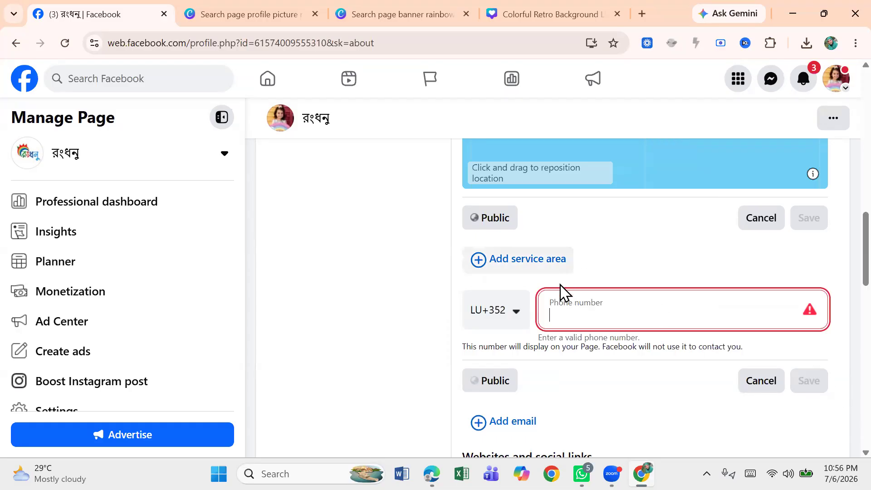
{"action": "left_click", "coordinate": [674, 262]}
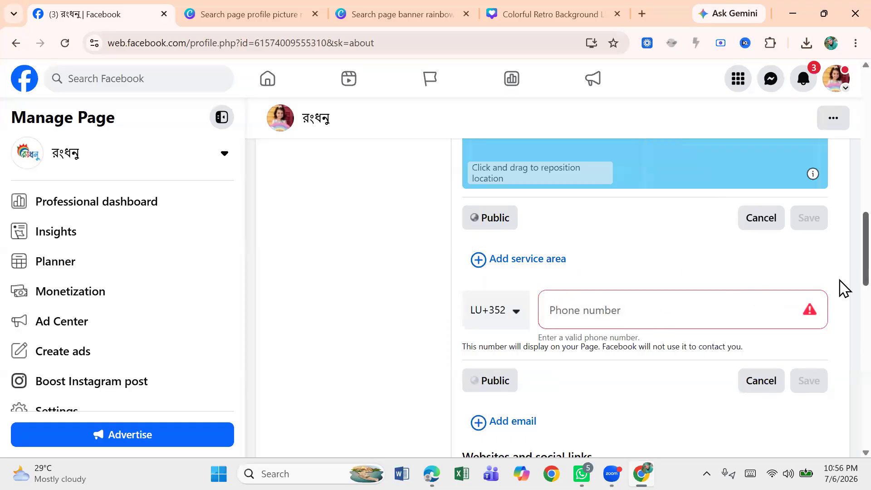
Step: Open the page's review setting and examine the option allowing others to view and leave reviews
{"action": "scroll", "coordinate": [844, 293], "scroll_direction": "down", "scroll_amount": 5}
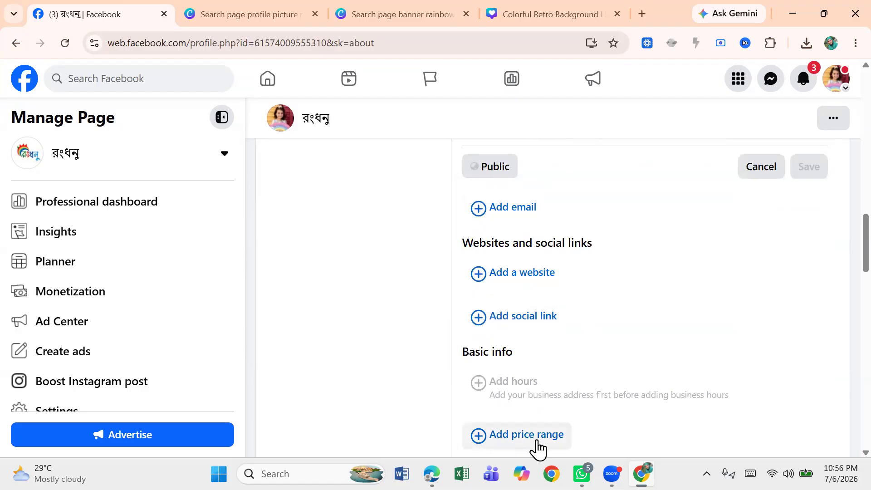
{"action": "scroll", "coordinate": [842, 282], "scroll_direction": "down", "scroll_amount": 7}
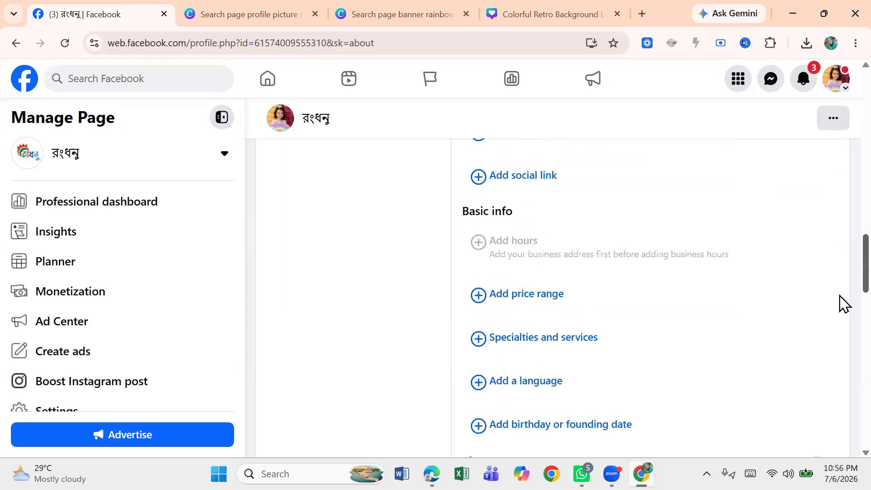
{"action": "scroll", "coordinate": [843, 302], "scroll_direction": "up", "scroll_amount": 2}
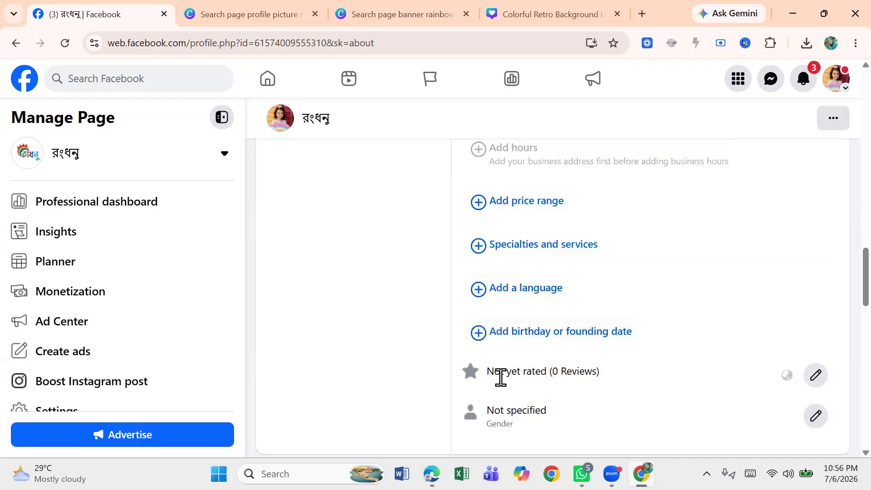
{"action": "left_click", "coordinate": [817, 376]}
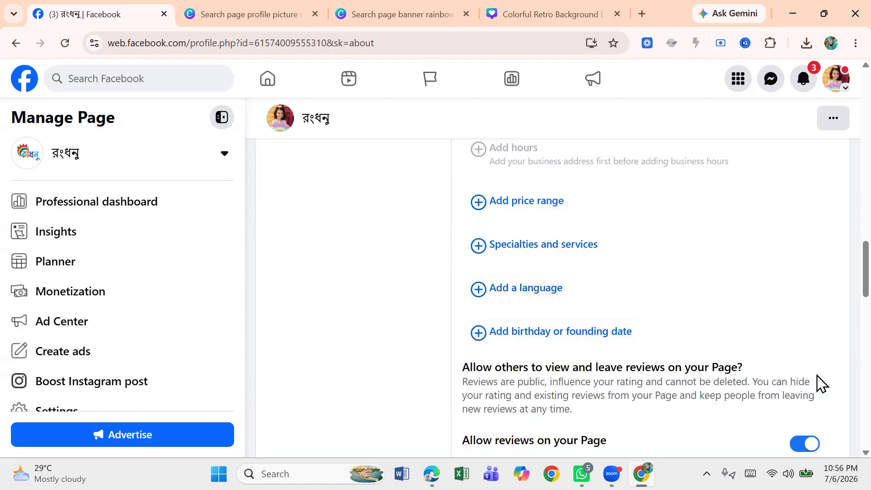
{"action": "left_click_drag", "start_coordinate": [866, 284], "coordinate": [866, 312]}
{"action": "scroll", "coordinate": [843, 318], "scroll_direction": "down", "scroll_amount": 3}
{"action": "scroll", "coordinate": [843, 302], "scroll_direction": "up", "scroll_amount": 3}
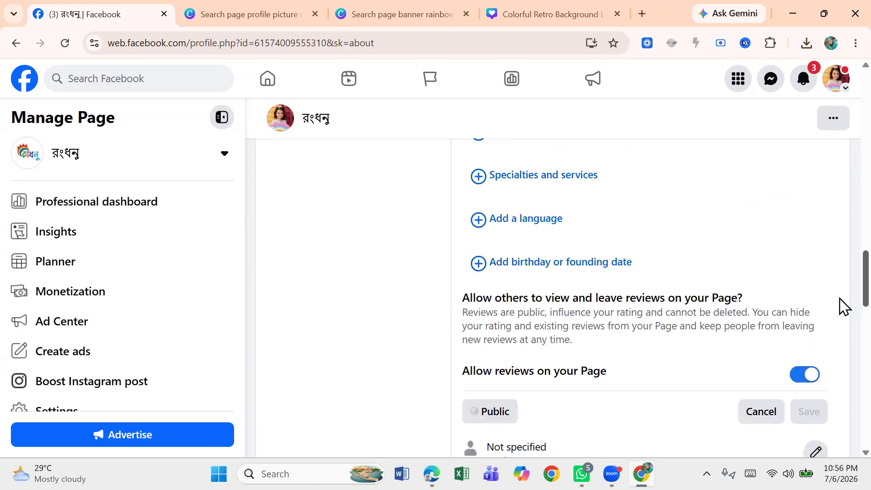
{"action": "scroll", "coordinate": [843, 295], "scroll_direction": "up", "scroll_amount": 12}
{"action": "scroll", "coordinate": [841, 150], "scroll_direction": "up", "scroll_amount": 5}
{"action": "scroll", "coordinate": [841, 167], "scroll_direction": "down", "scroll_amount": 3}
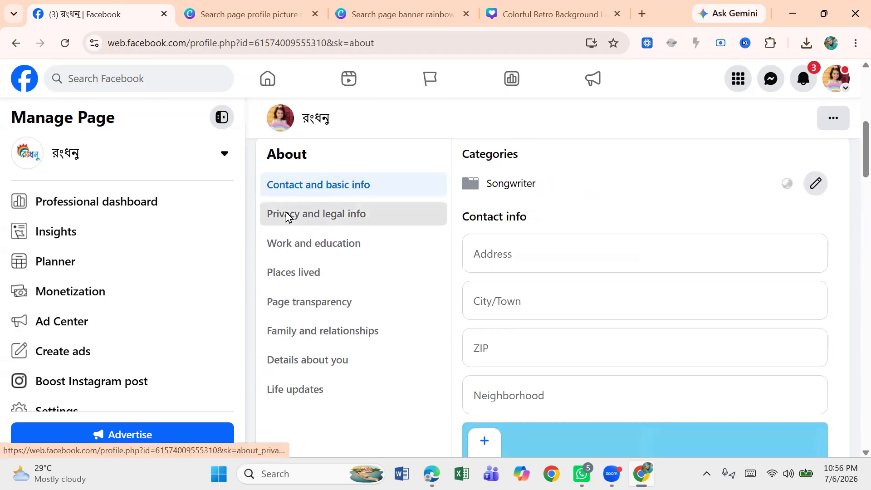
Step: Try to switch to Privacy and legal info, choosing to stay on the page instead
{"action": "left_click", "coordinate": [286, 217]}
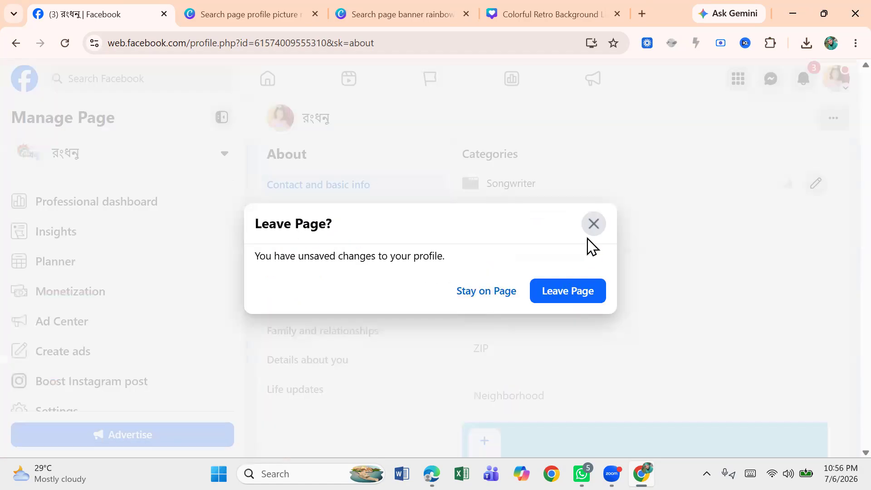
{"action": "left_click", "coordinate": [500, 296]}
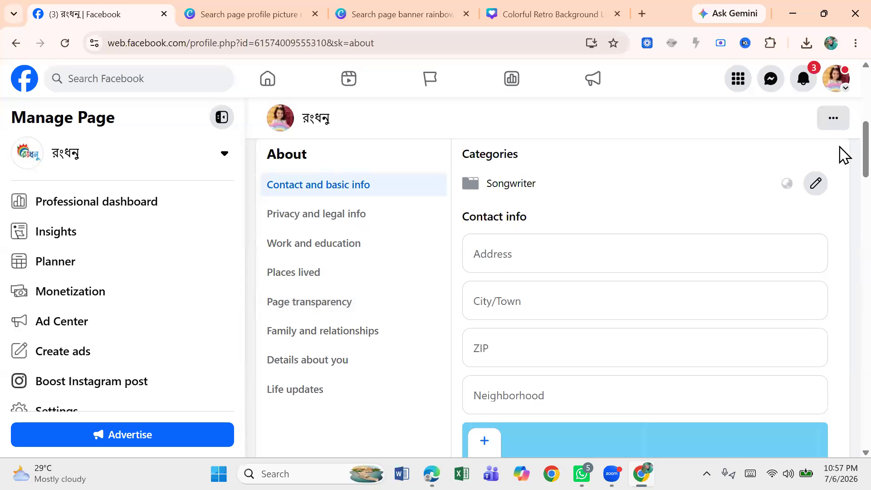
{"action": "scroll", "coordinate": [843, 155], "scroll_direction": "up", "scroll_amount": 7}
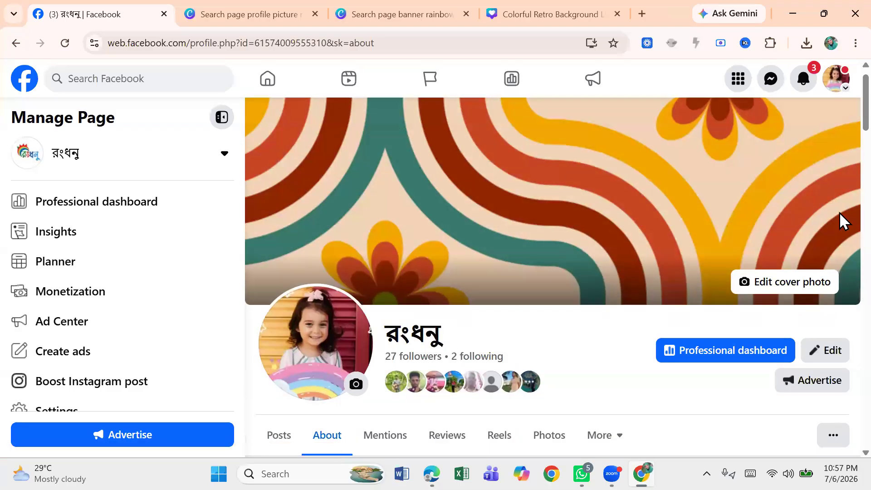
{"action": "scroll", "coordinate": [844, 132], "scroll_direction": "down", "scroll_amount": 6}
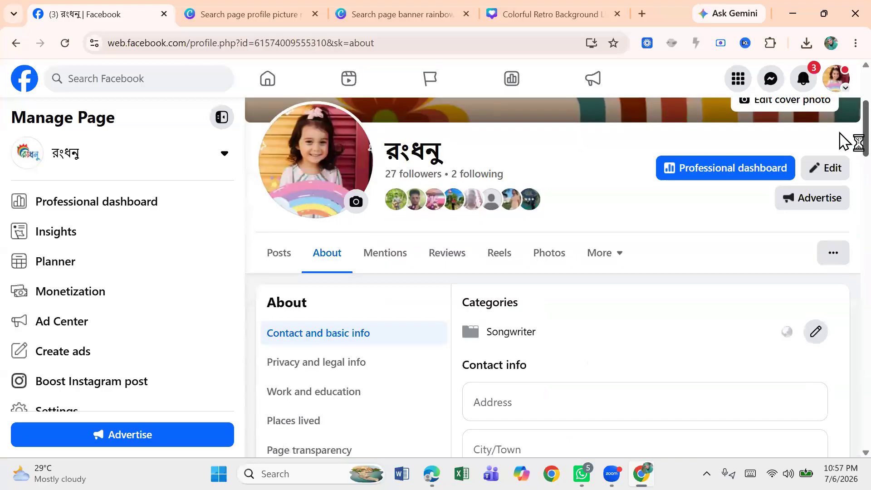
{"action": "scroll", "coordinate": [843, 114], "scroll_direction": "up", "scroll_amount": 7}
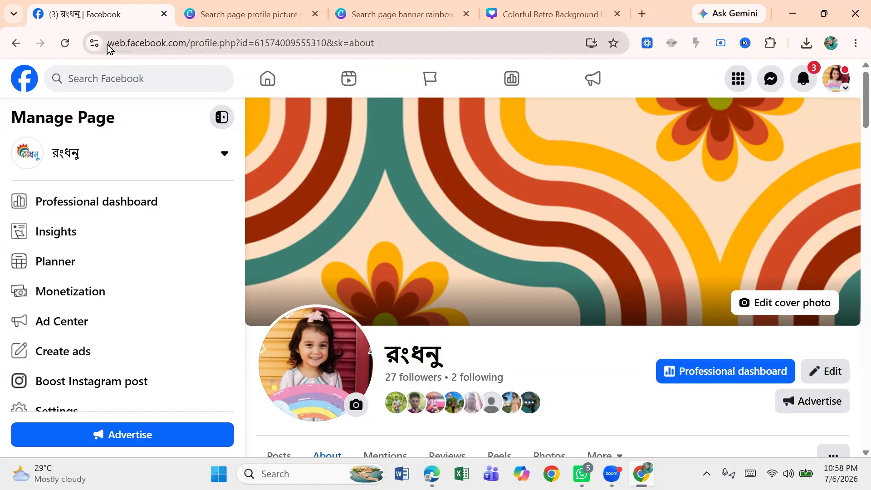
{"action": "left_click_drag", "start_coordinate": [109, 43], "coordinate": [382, 42]}
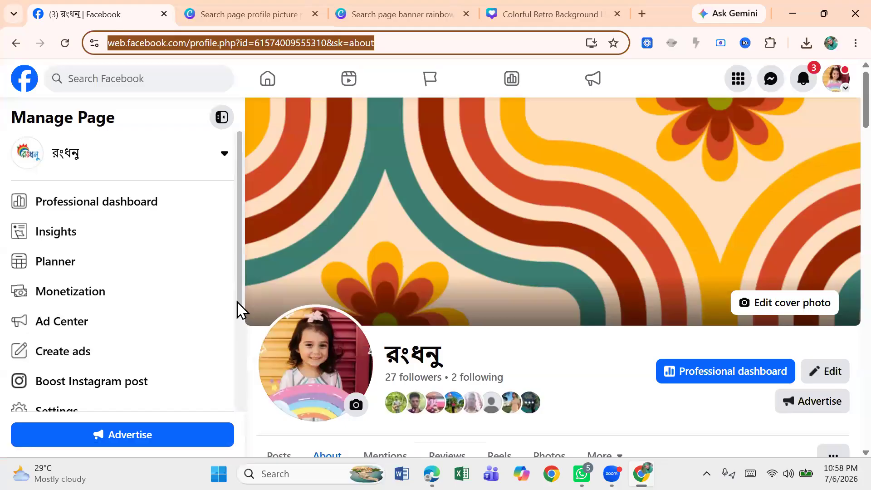
{"action": "left_click_drag", "start_coordinate": [239, 302], "coordinate": [243, 355]}
{"action": "scroll", "coordinate": [230, 202], "scroll_direction": "up", "scroll_amount": 3}
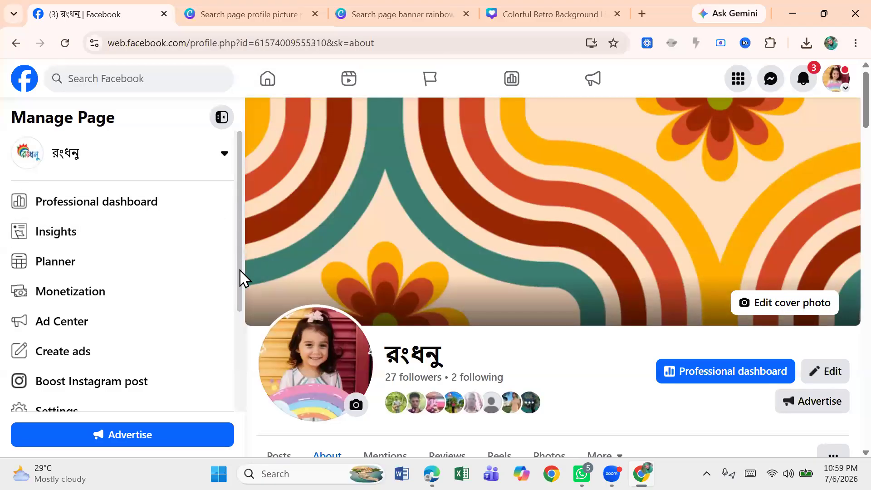
{"action": "scroll", "coordinate": [236, 273], "scroll_direction": "down", "scroll_amount": 2}
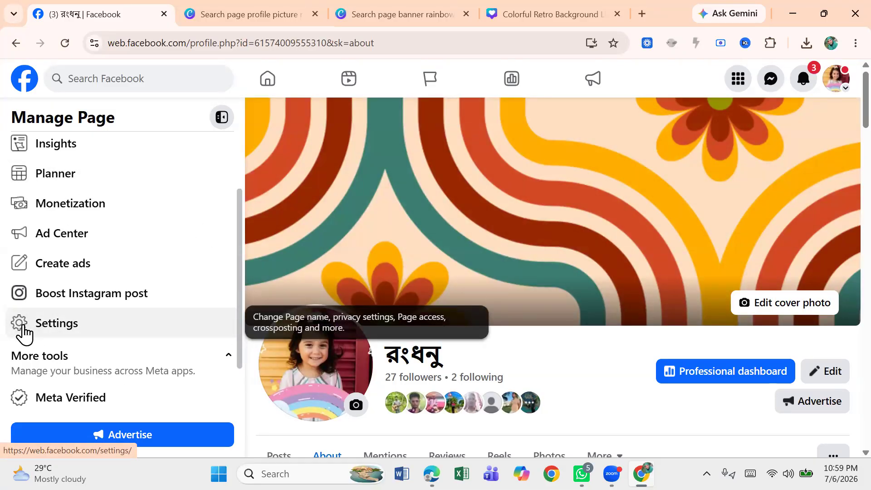
Step: Open Settings from the account's Settings & privacy menu, leaving the page without saving
{"action": "left_click", "coordinate": [837, 90]}
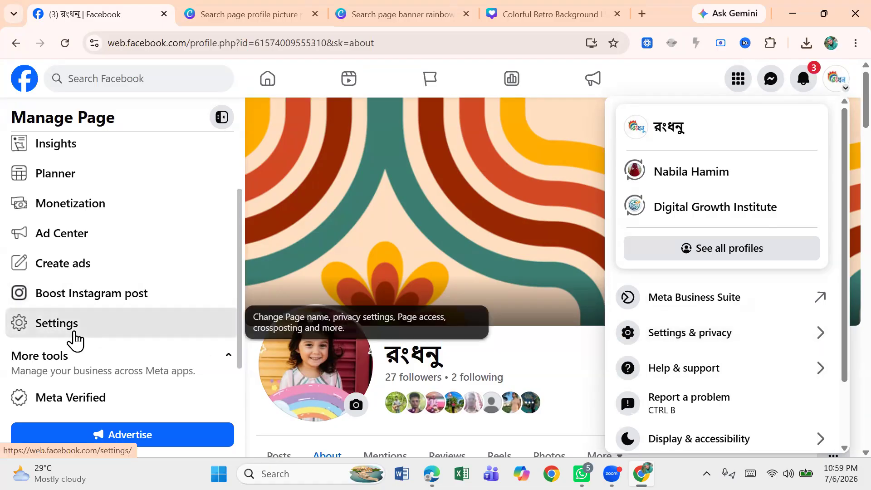
{"action": "left_click", "coordinate": [75, 339]}
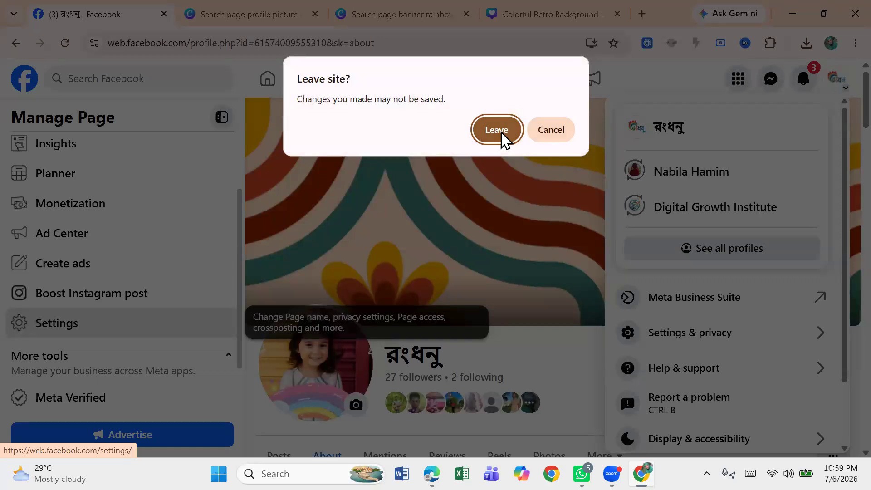
{"action": "left_click", "coordinate": [564, 134]}
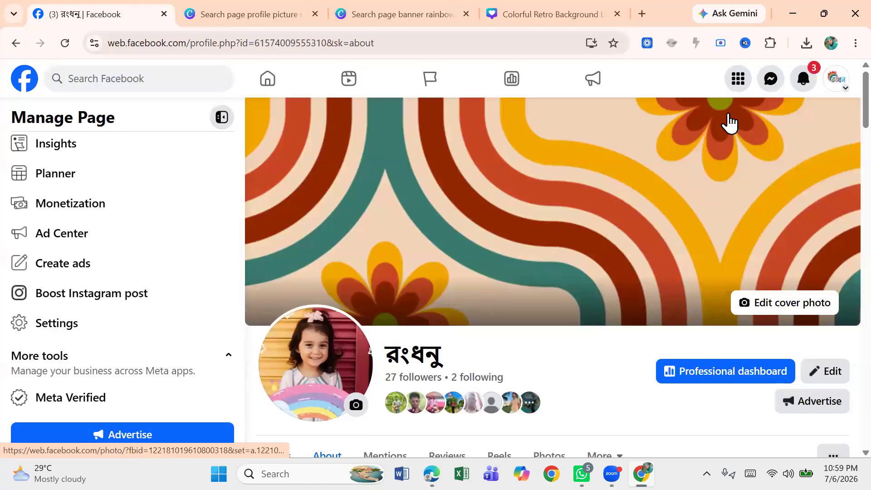
{"action": "left_click", "coordinate": [839, 86]}
{"action": "left_click", "coordinate": [719, 346]}
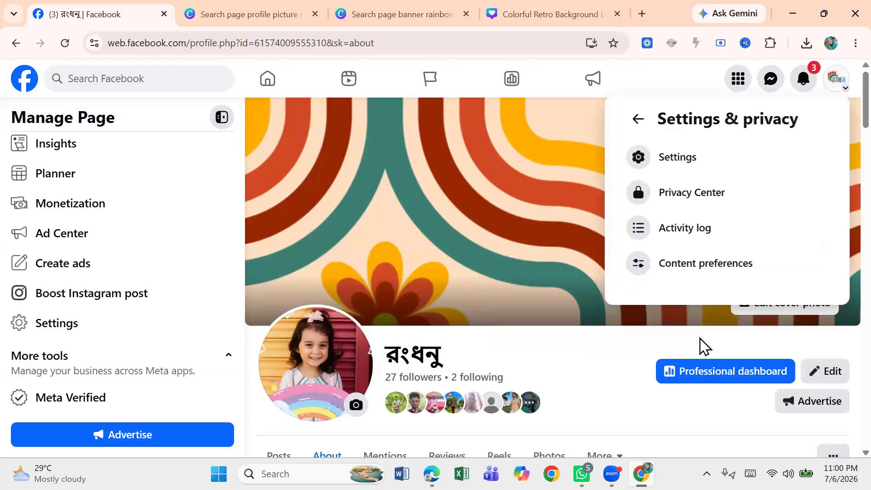
{"action": "left_click", "coordinate": [689, 166]}
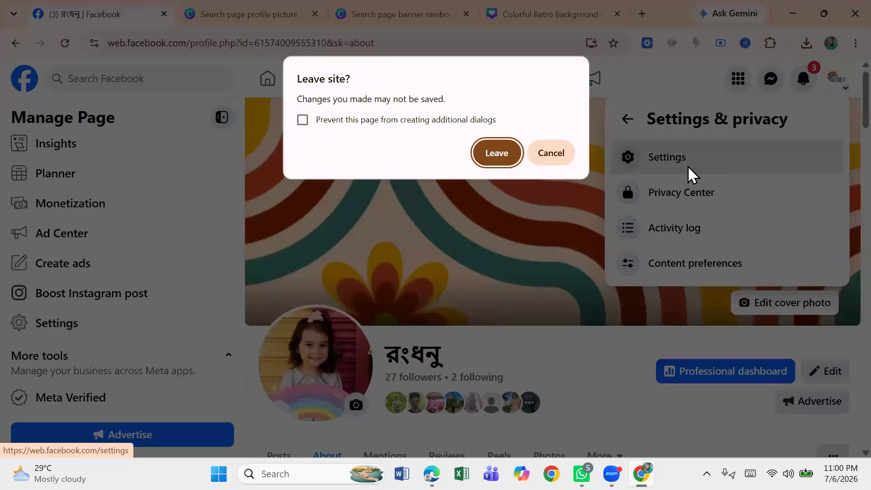
{"action": "left_click", "coordinate": [493, 154]}
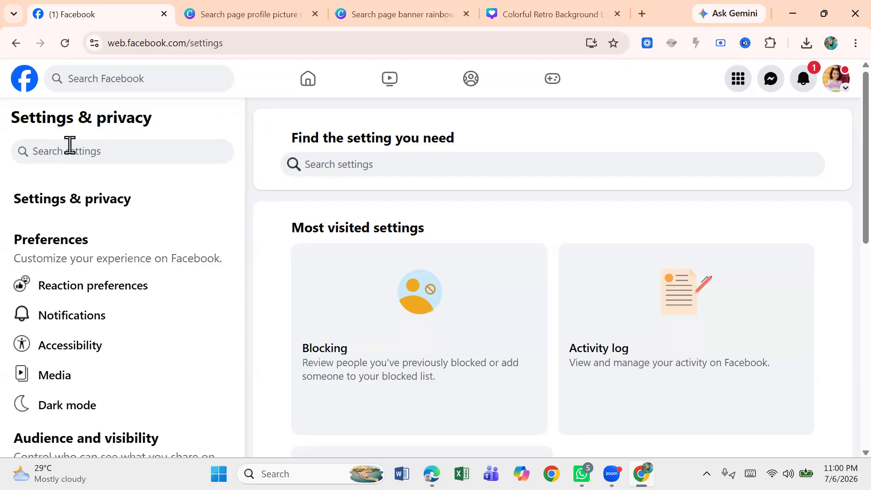
Step: Search the settings for "name" and open the page's name রংধনু for editing
{"action": "left_click", "coordinate": [332, 162]}
{"action": "type", "text": "na"}
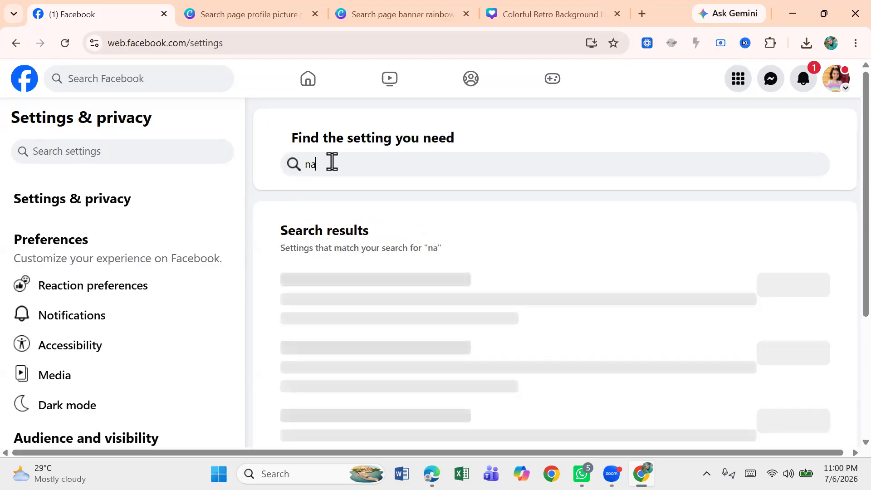
{"action": "type", "text": "me"}
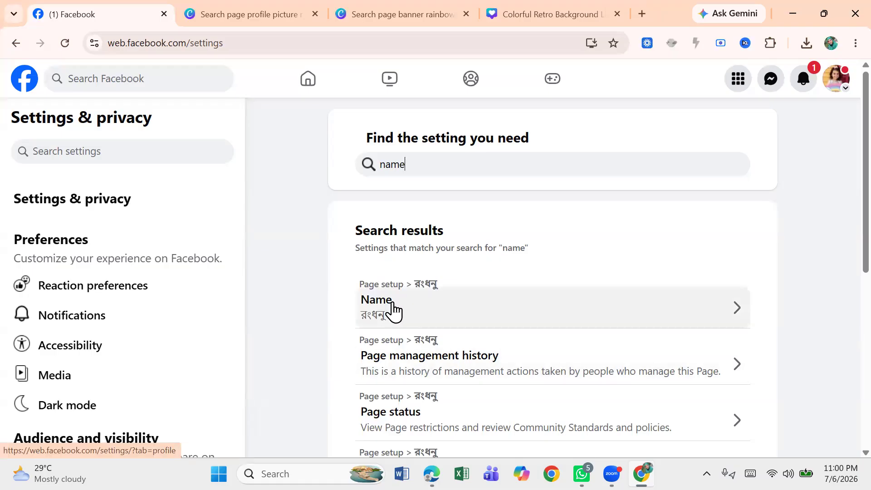
{"action": "left_click", "coordinate": [369, 321]}
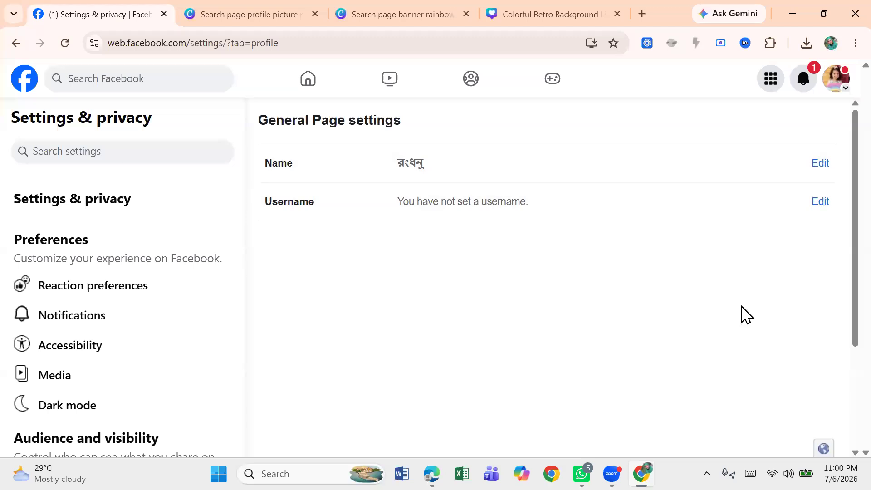
{"action": "left_click", "coordinate": [821, 163]}
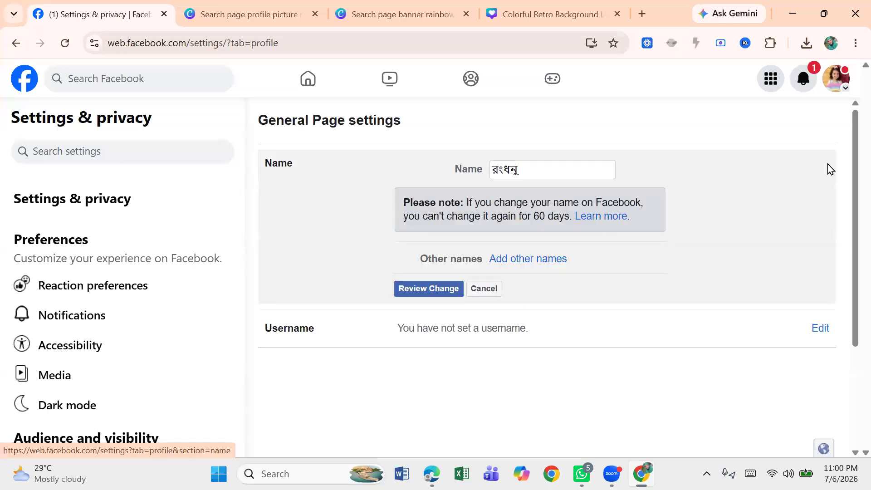
{"action": "left_click", "coordinate": [525, 164]}
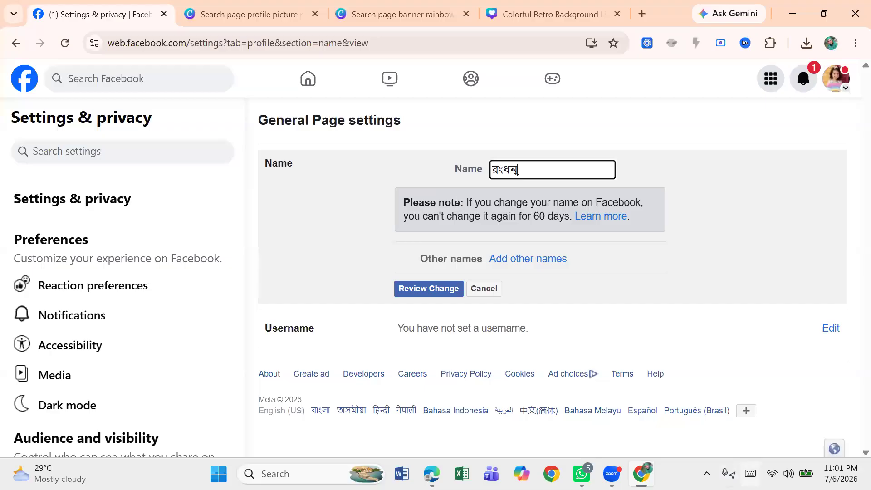
{"action": "left_click", "coordinate": [707, 474]}
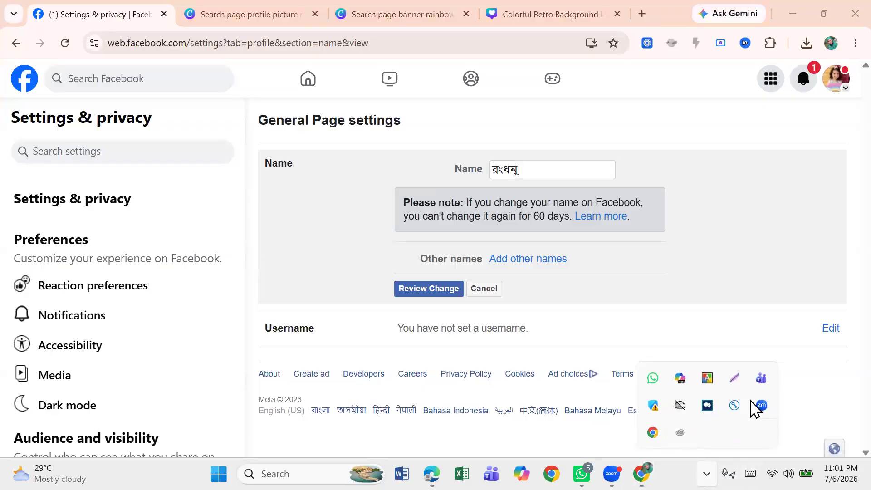
{"action": "left_click", "coordinate": [734, 380]}
{"action": "mouse_move", "coordinate": [352, 128]}
{"action": "left_mouse_down"}
{"action": "mouse_move", "coordinate": [413, 147]}
{"action": "mouse_move", "coordinate": [734, 153]}
{"action": "mouse_move", "coordinate": [749, 222]}
{"action": "mouse_move", "coordinate": [766, 243]}
{"action": "left_mouse_up"}
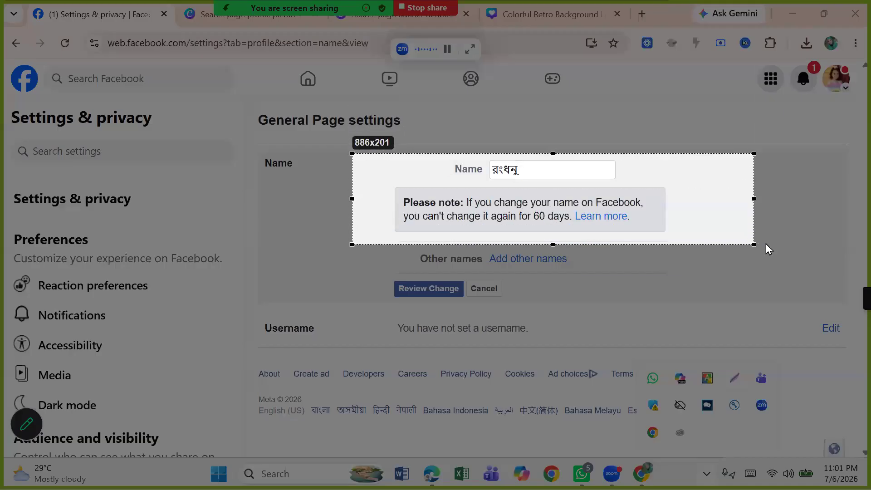
{"action": "left_click", "coordinate": [771, 120]}
{"action": "mouse_move", "coordinate": [659, 154]}
{"action": "left_mouse_down"}
{"action": "mouse_move", "coordinate": [637, 182]}
{"action": "mouse_move", "coordinate": [593, 196]}
{"action": "left_mouse_up"}
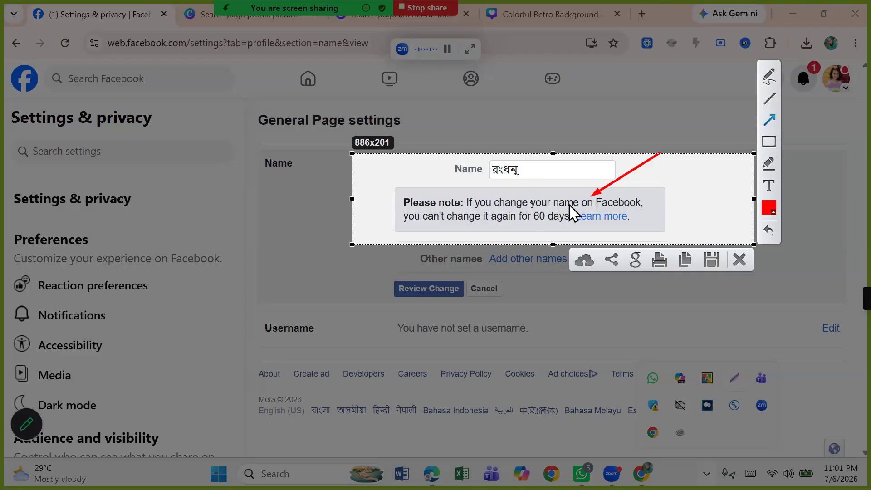
{"action": "left_click", "coordinate": [740, 260]}
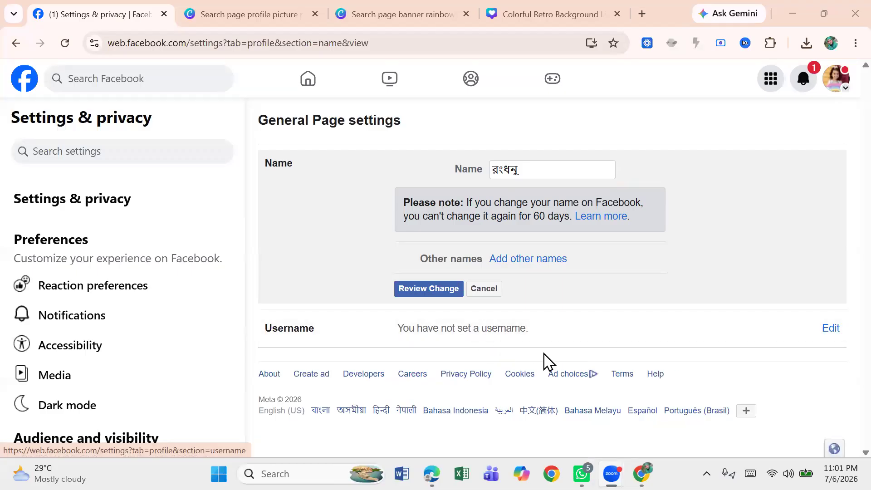
Step: Open the page's username setting for editing
{"action": "left_click", "coordinate": [832, 327]}
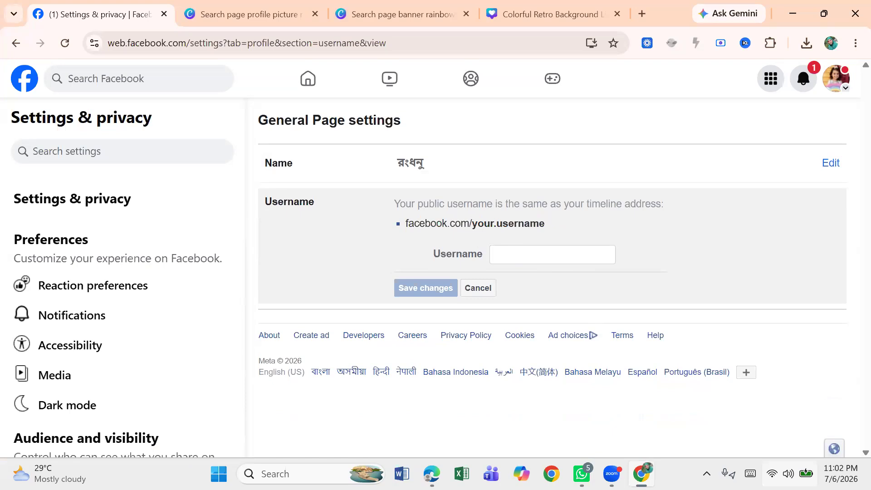
{"action": "left_click", "coordinate": [707, 474]}
{"action": "left_click", "coordinate": [730, 377]}
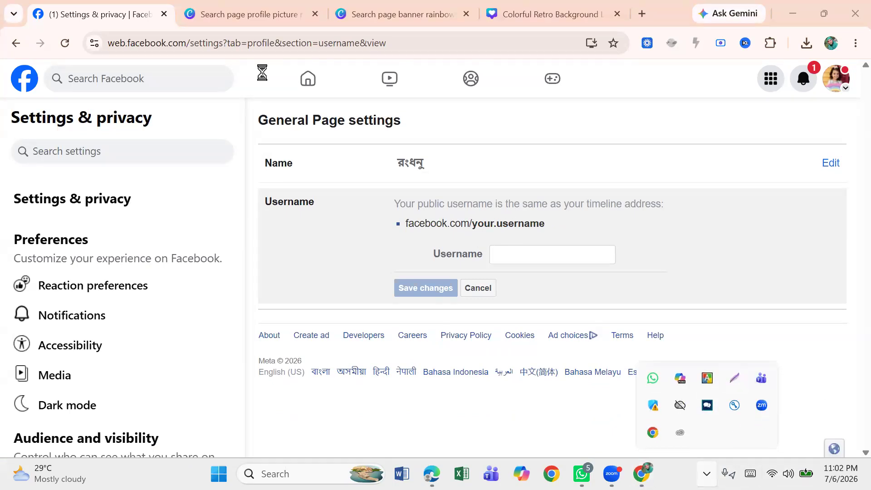
{"action": "left_click_drag", "start_coordinate": [372, 193], "coordinate": [566, 237]}
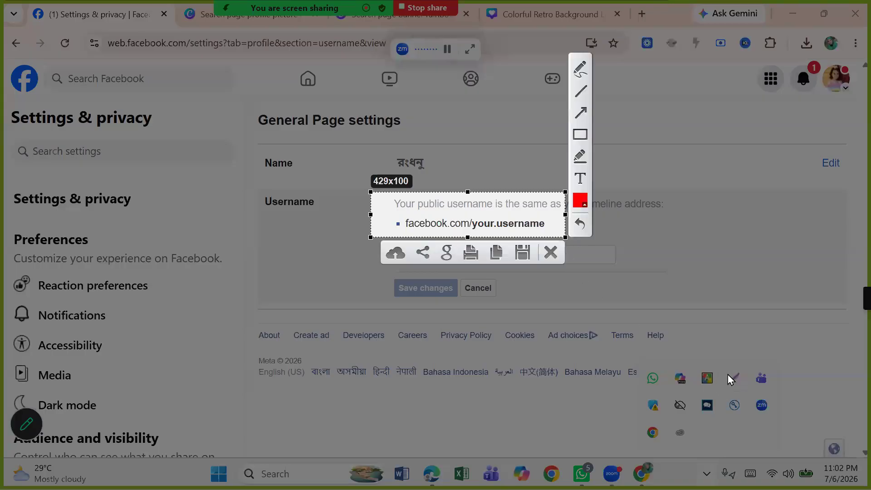
{"action": "left_click", "coordinate": [581, 113]}
{"action": "left_click_drag", "start_coordinate": [485, 142], "coordinate": [440, 216]}
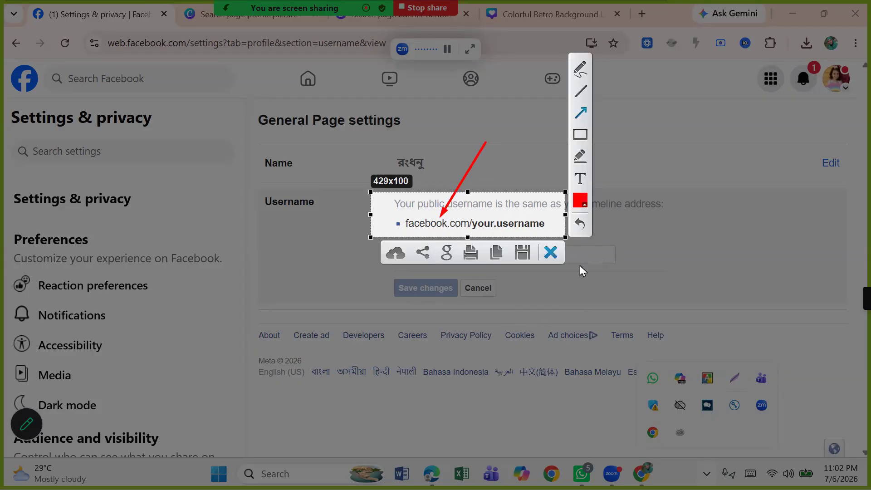
{"action": "left_click", "coordinate": [552, 254]}
Step: Set the page's username to rongdonu12r and save the changes
{"action": "left_click", "coordinate": [505, 254]}
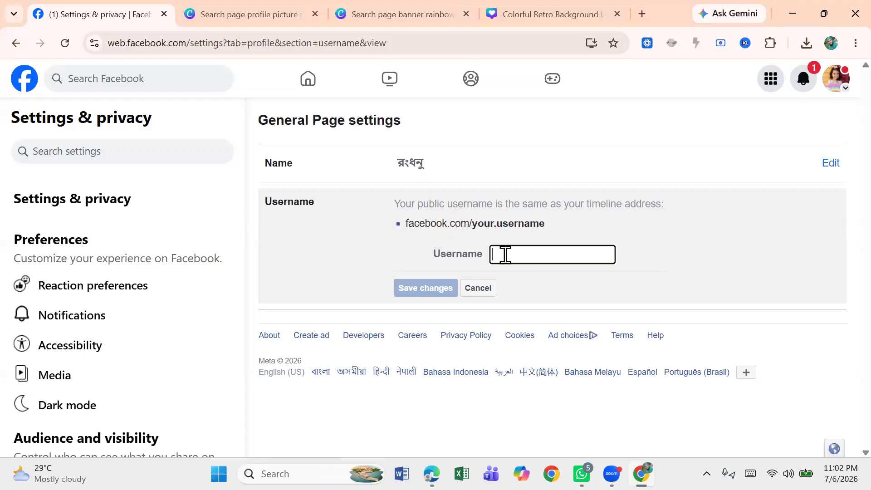
{"action": "type", "text": "rong"}
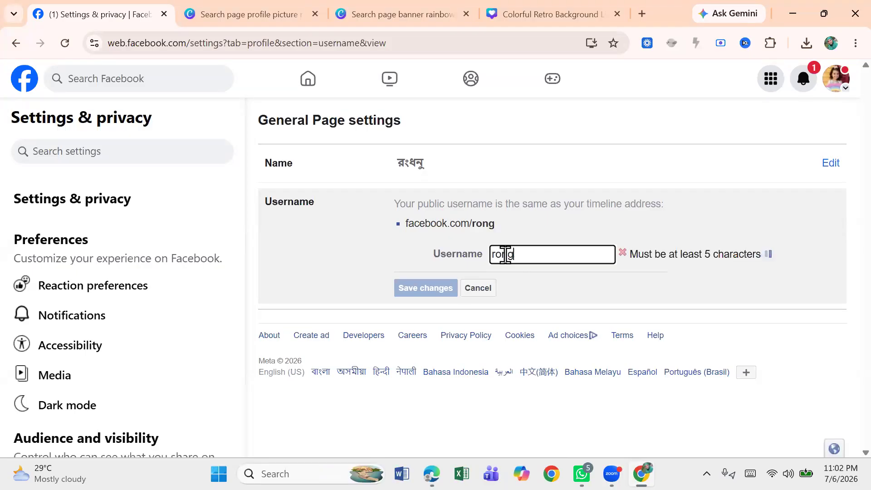
{"action": "type", "text": "d"}
{"action": "type", "text": "on"}
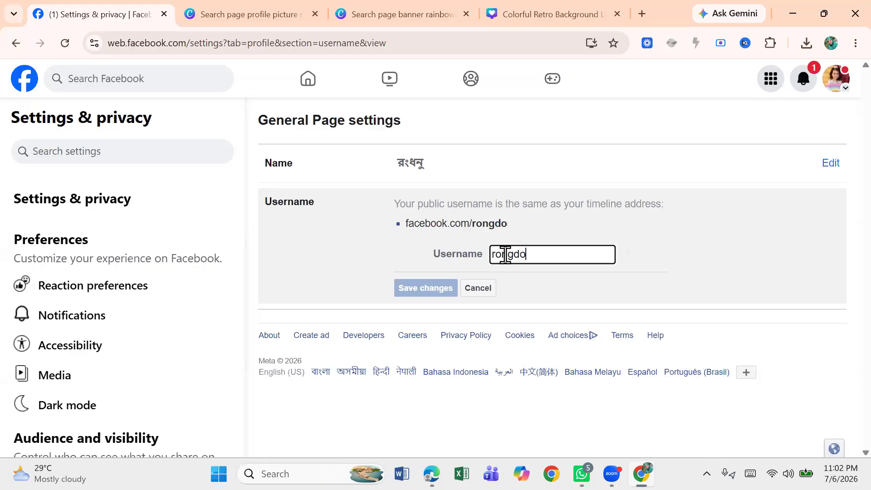
{"action": "type", "text": "u"}
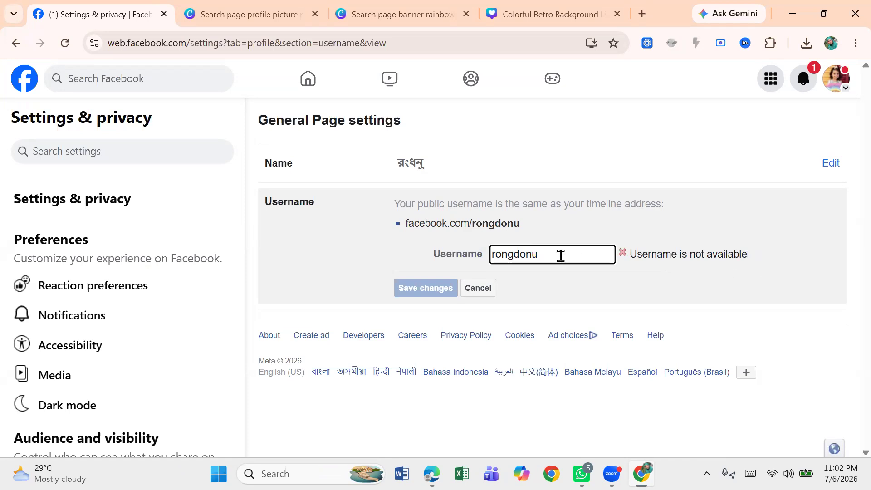
{"action": "type", "text": "12r"}
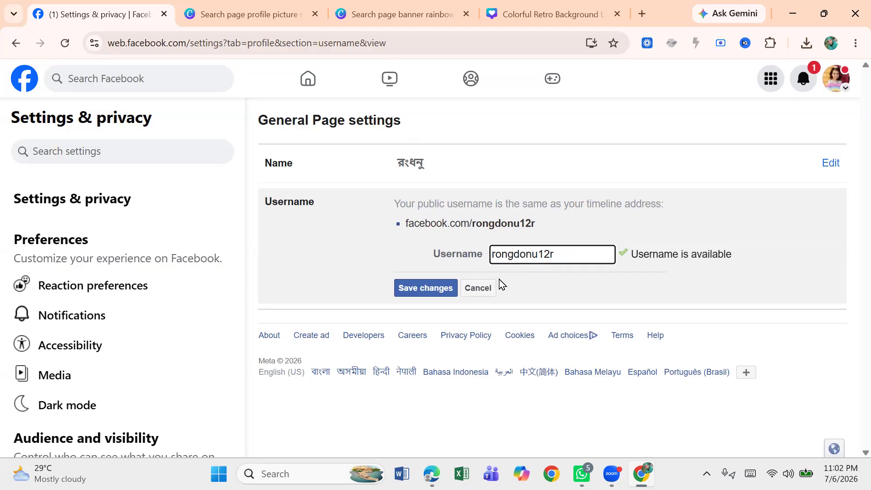
{"action": "left_click", "coordinate": [425, 289]}
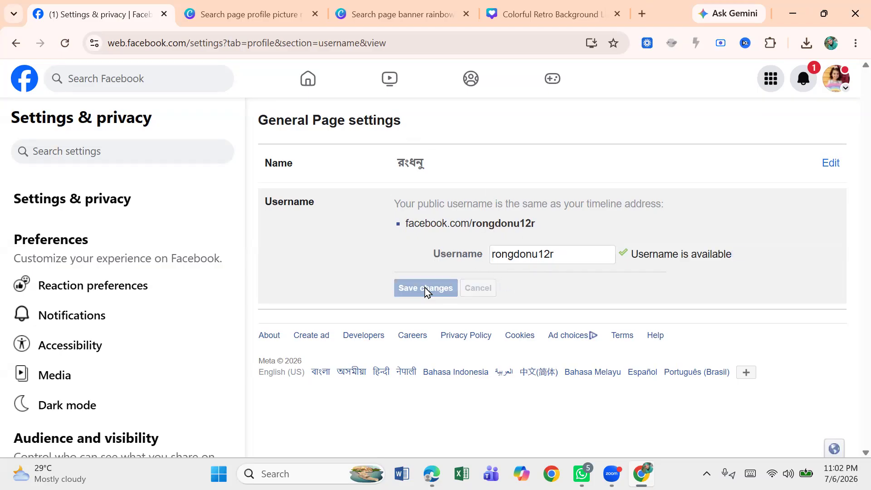
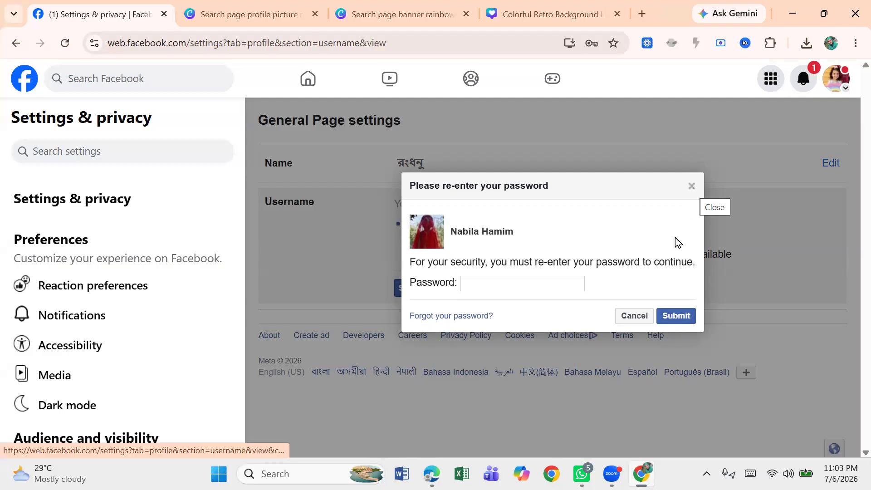
Step: Cancel the password re-entry and go back from the username setting without saving it
{"action": "left_click", "coordinate": [632, 316]}
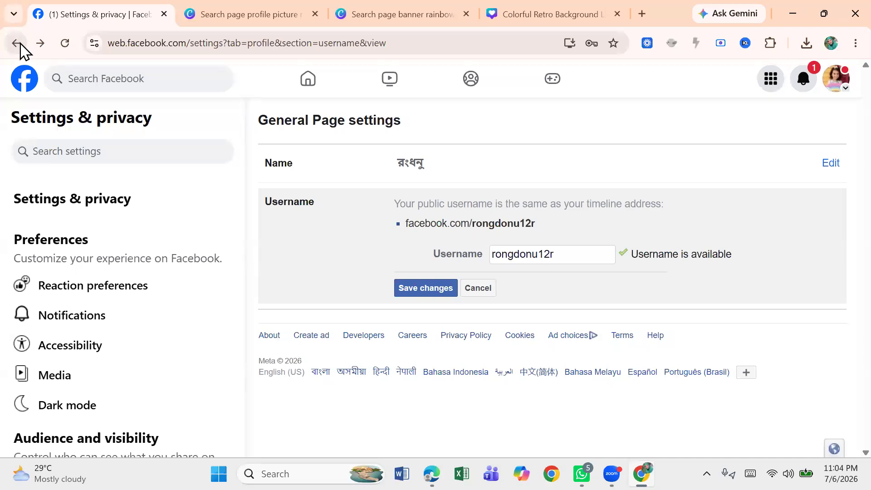
{"action": "left_click", "coordinate": [20, 44]}
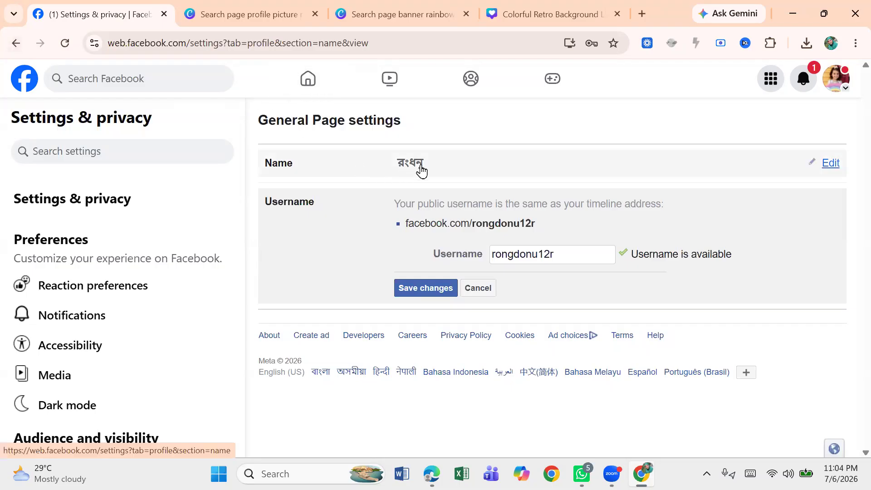
{"action": "left_click", "coordinate": [472, 293]}
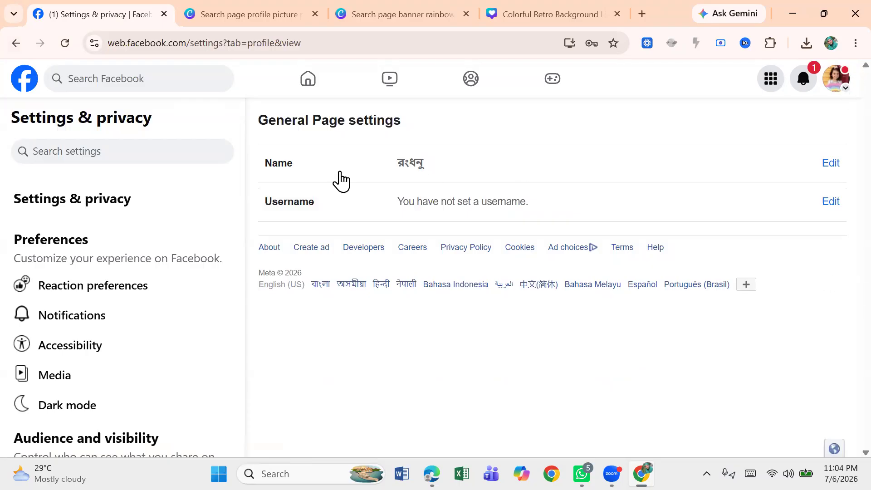
{"action": "left_click", "coordinate": [16, 45]}
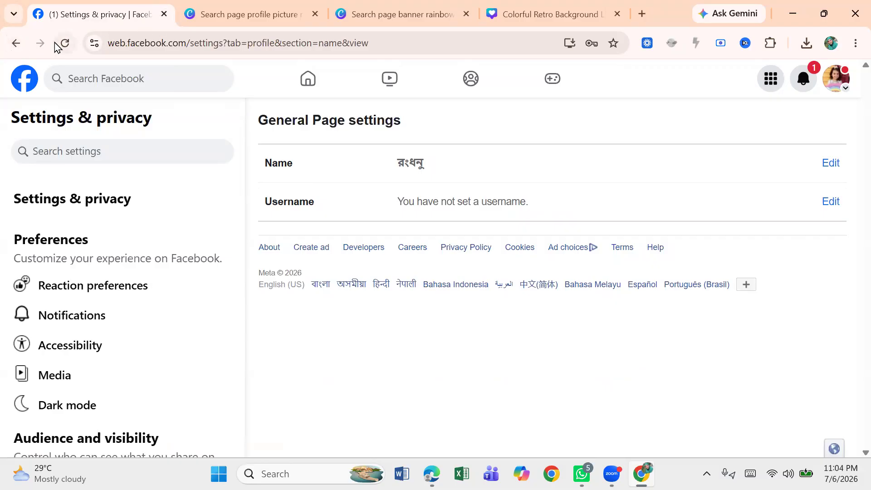
{"action": "left_click", "coordinate": [68, 46]}
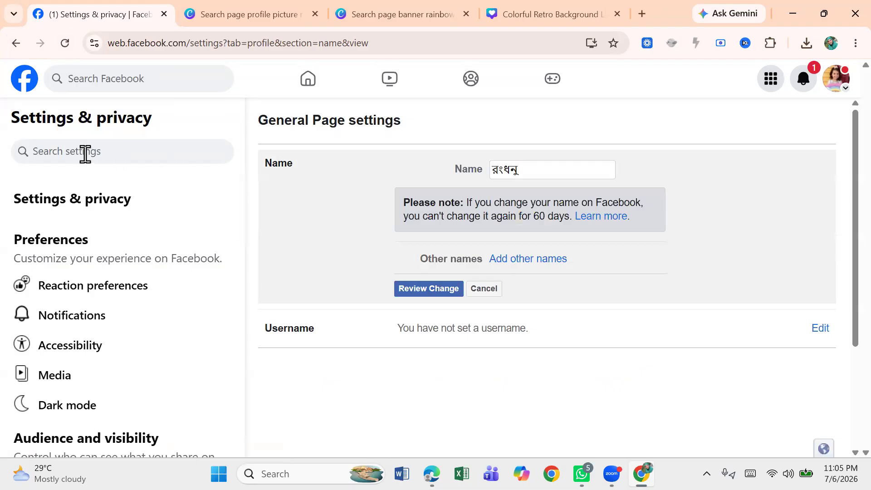
Step: Open Settings from the account menu, search the settings for "Acc" and open Access and control
{"action": "left_click", "coordinate": [833, 91]}
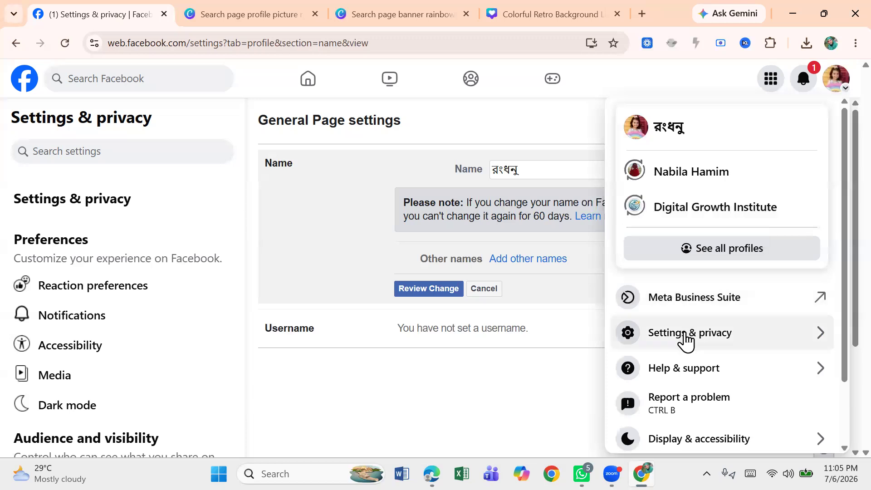
{"action": "left_click", "coordinate": [694, 340]}
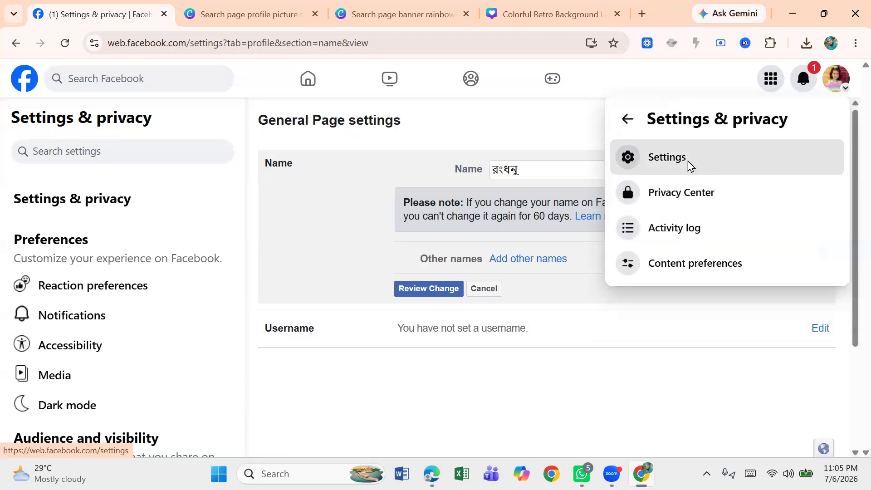
{"action": "left_click", "coordinate": [688, 161]}
{"action": "left_click", "coordinate": [331, 166]}
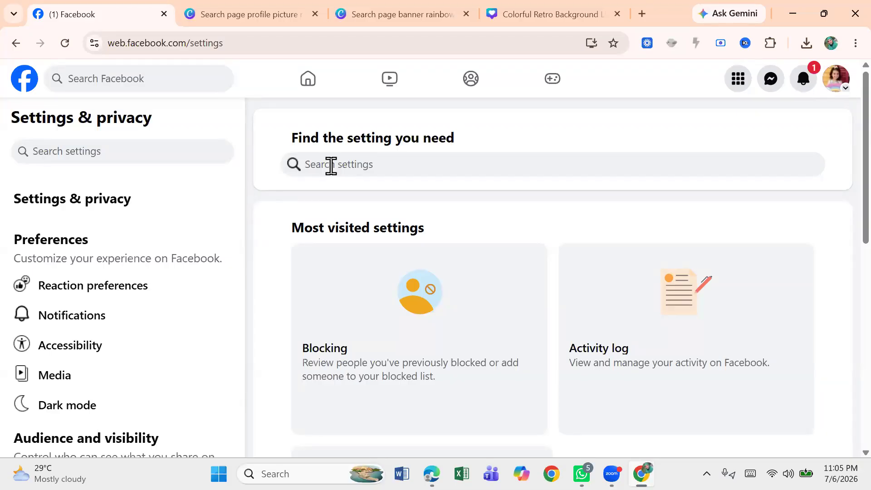
{"action": "type", "text": "Acc"}
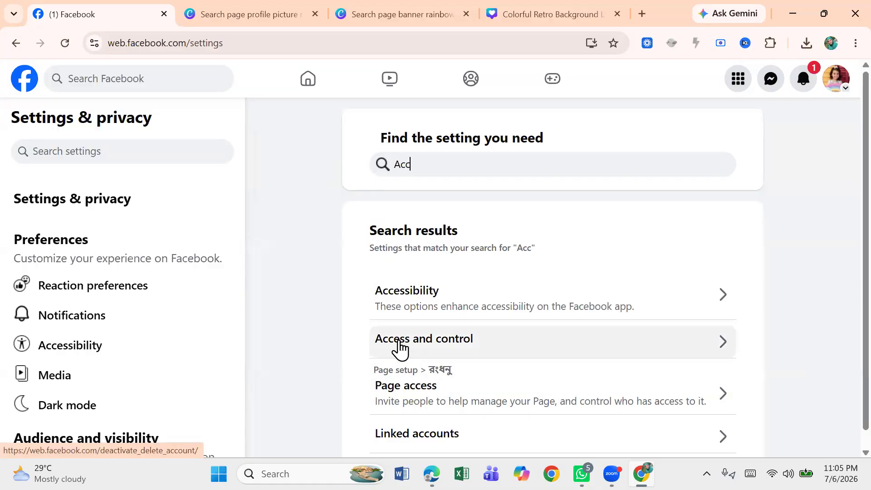
{"action": "left_click", "coordinate": [445, 348]}
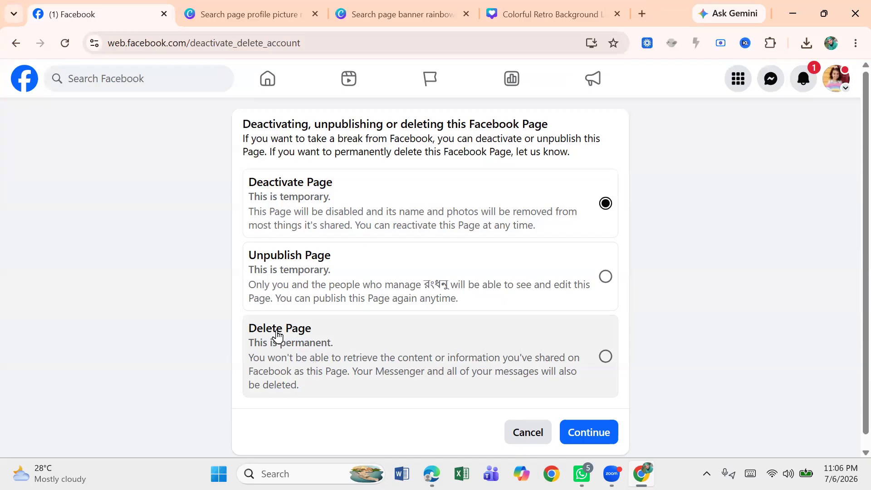
Step: Choose Delete Page and continue to the password confirmation, then close it and cancel the deletion
{"action": "left_click", "coordinate": [611, 361]}
{"action": "left_click", "coordinate": [590, 438]}
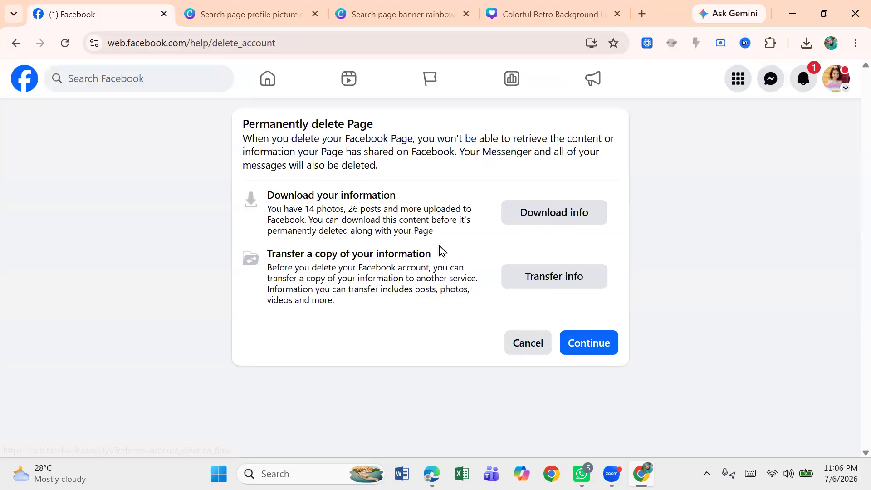
{"action": "left_click", "coordinate": [592, 350]}
{"action": "left_click", "coordinate": [278, 302]}
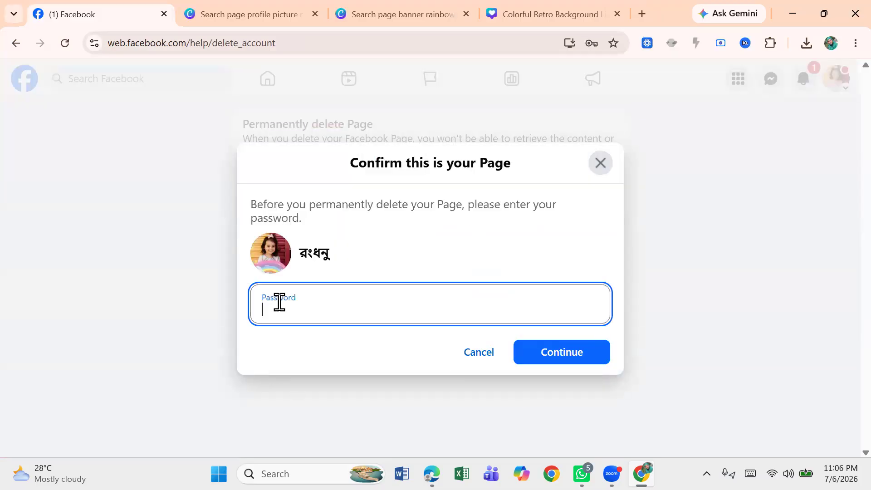
{"action": "key", "text": "Escape"}
{"action": "left_click", "coordinate": [280, 303]}
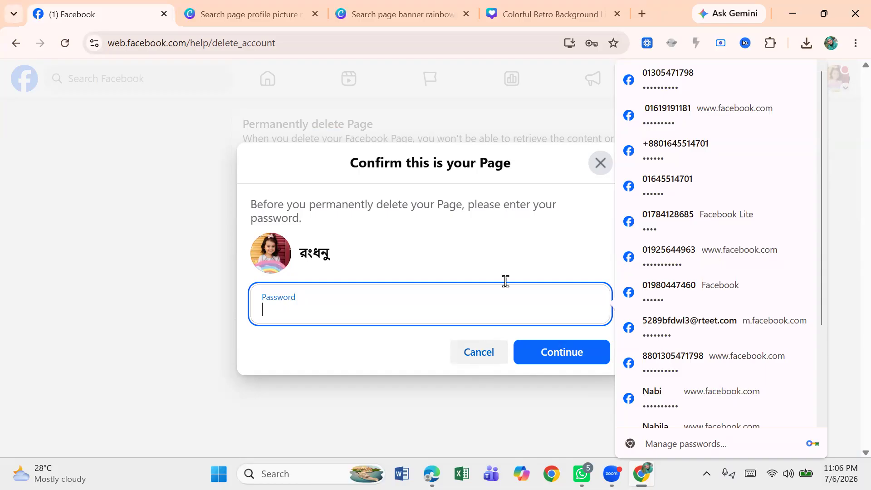
{"action": "left_click", "coordinate": [599, 171]}
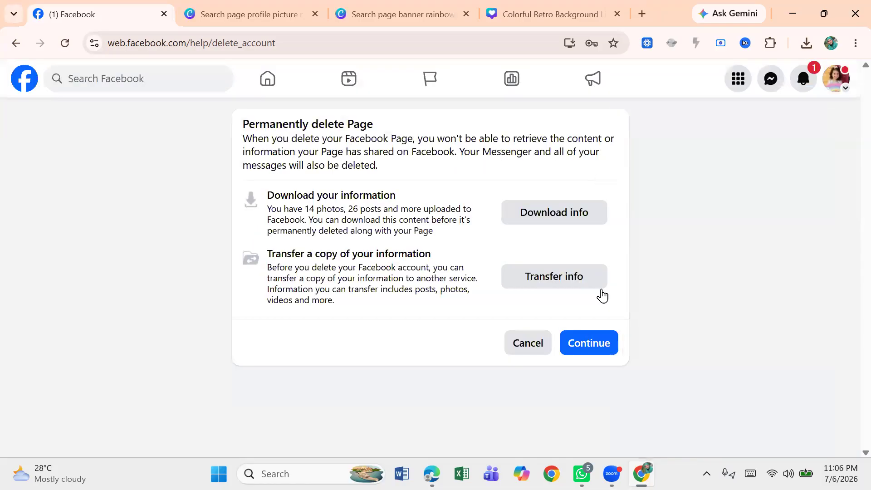
{"action": "left_click", "coordinate": [532, 356]}
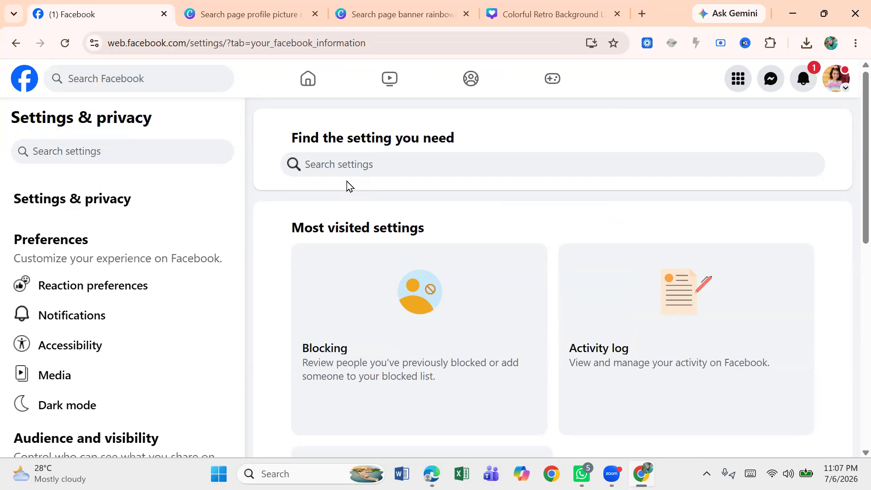
Step: Examine the page's Professional dashboard and the home feed
{"action": "left_click", "coordinate": [310, 82]}
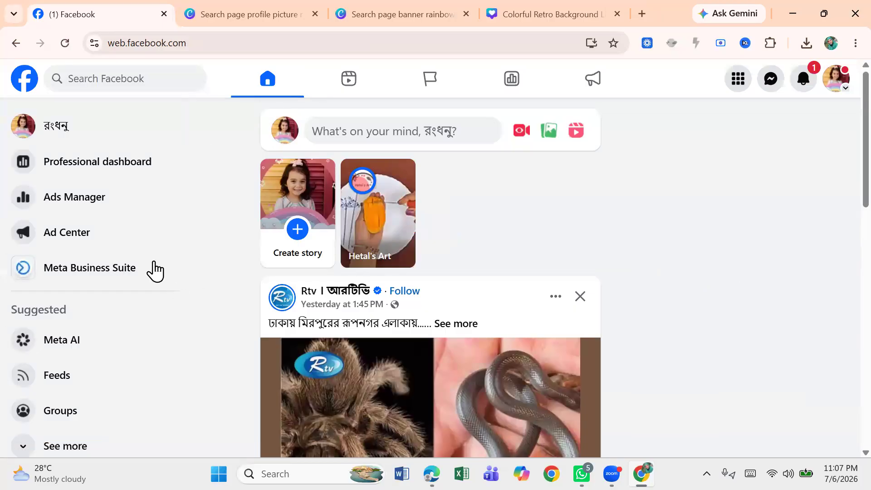
{"action": "left_click", "coordinate": [134, 172]}
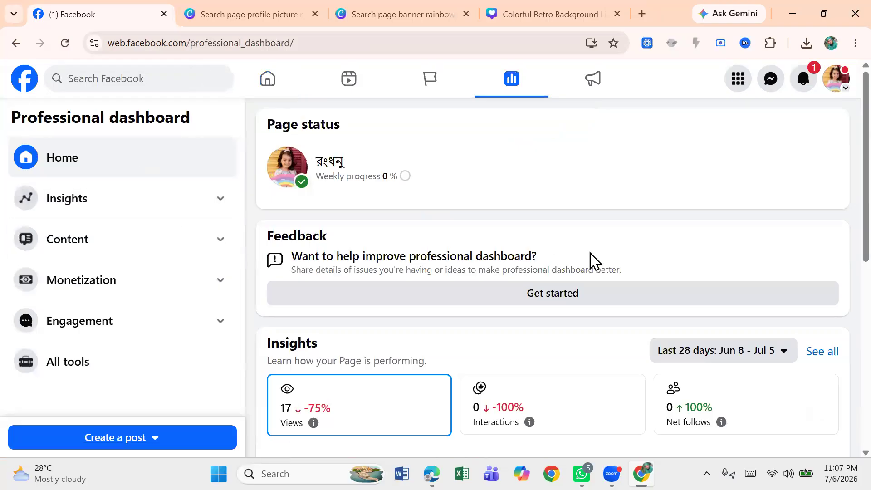
{"action": "left_click_drag", "start_coordinate": [851, 198], "coordinate": [852, 450]}
{"action": "scroll", "coordinate": [851, 452], "scroll_direction": "down", "scroll_amount": 5}
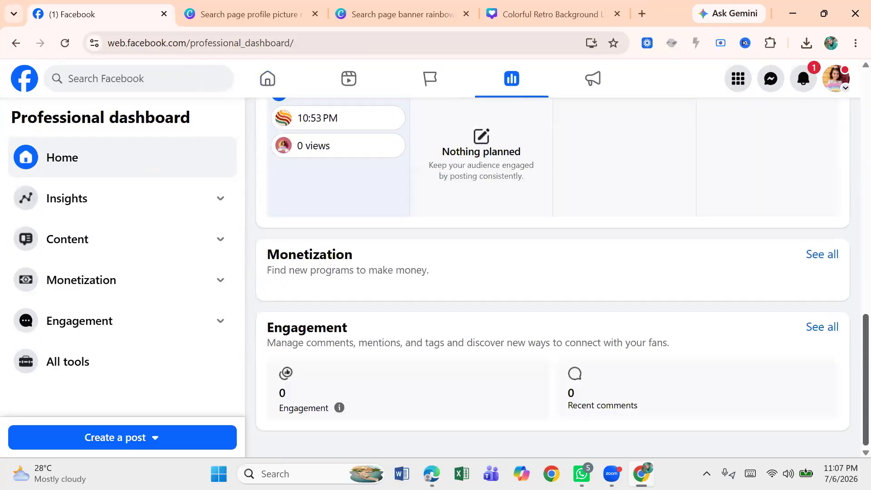
{"action": "scroll", "coordinate": [851, 346], "scroll_direction": "up", "scroll_amount": 10}
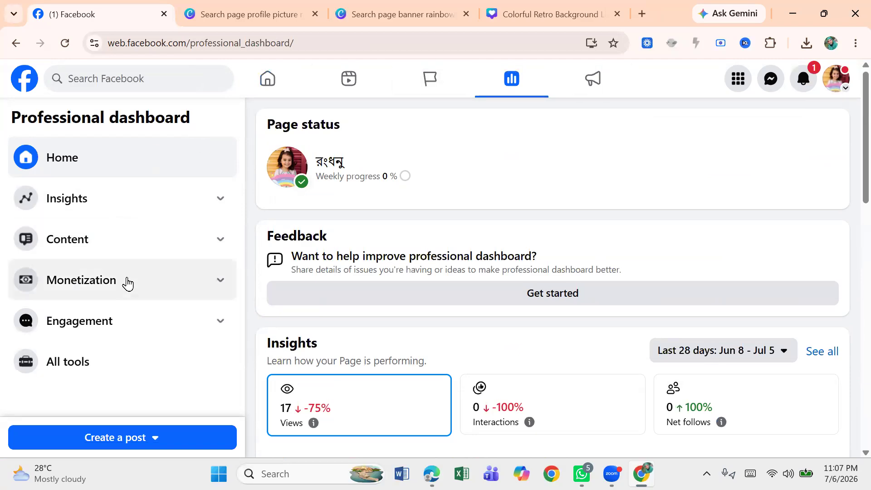
{"action": "left_click", "coordinate": [277, 89]}
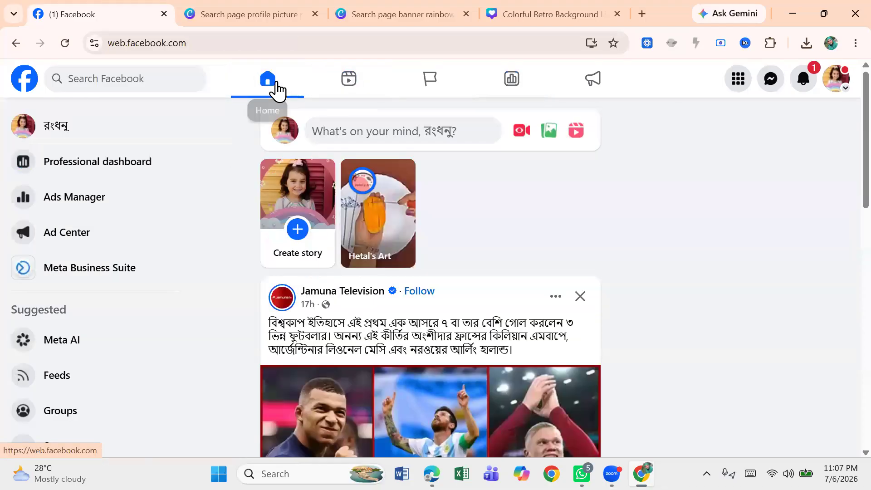
{"action": "left_click", "coordinate": [123, 171]}
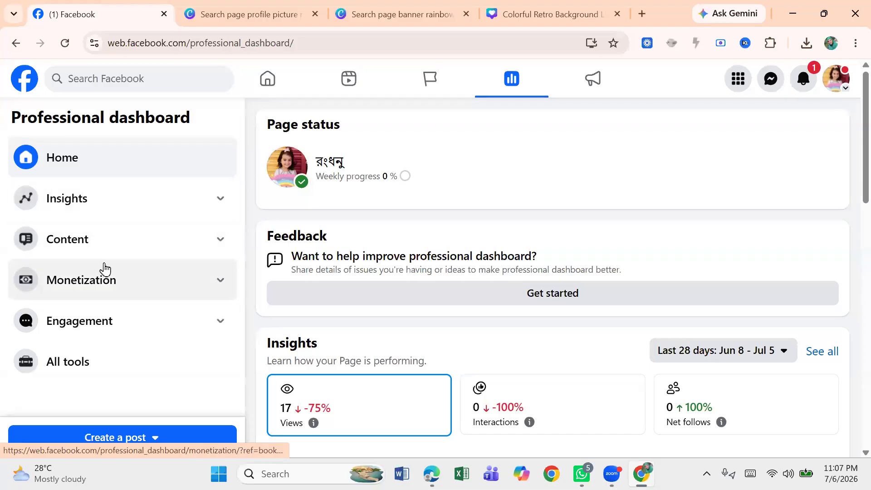
{"action": "left_click", "coordinate": [272, 83]}
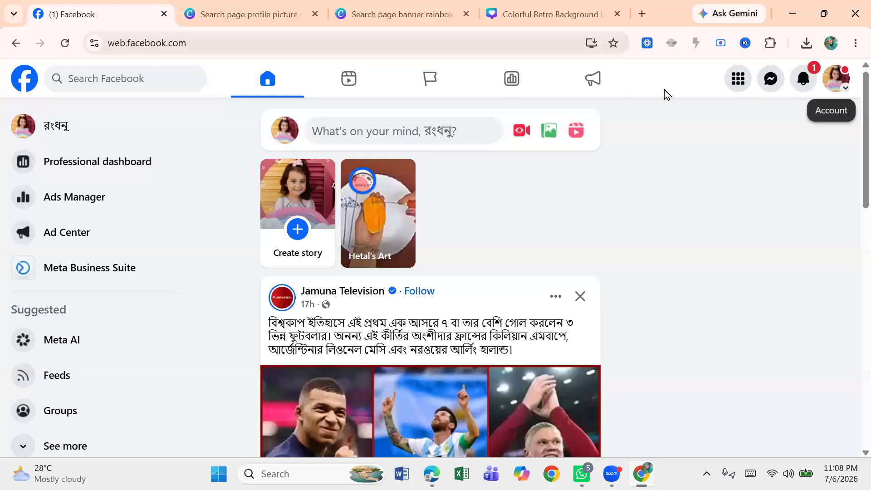
{"action": "left_click", "coordinate": [511, 86]}
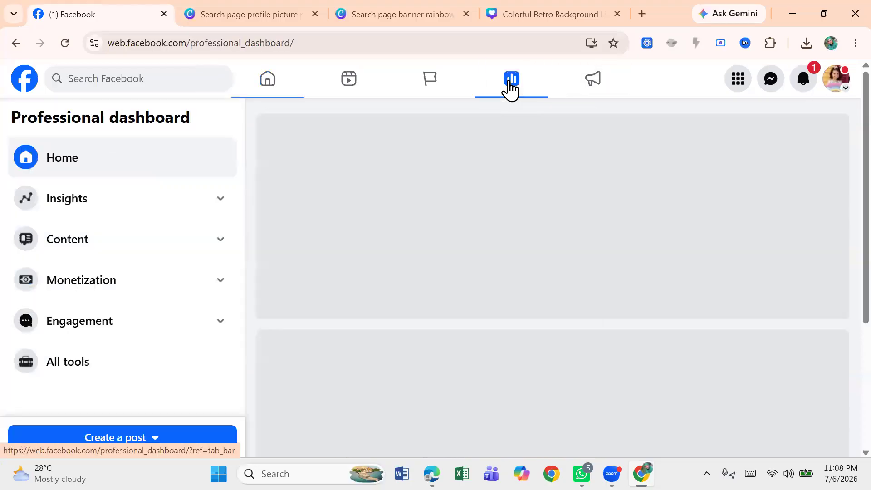
{"action": "left_click", "coordinate": [268, 83]}
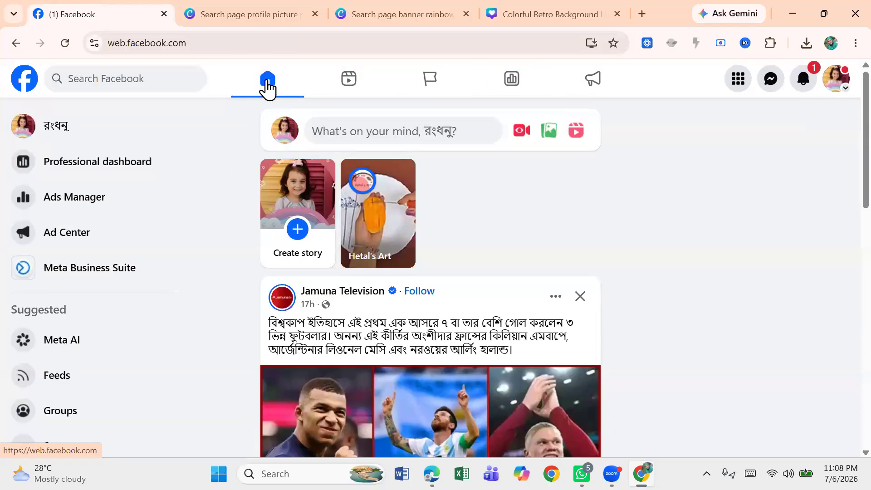
Step: Open Settings from the account menu, search for "page access" and open the Page access setting
{"action": "left_click", "coordinate": [840, 90]}
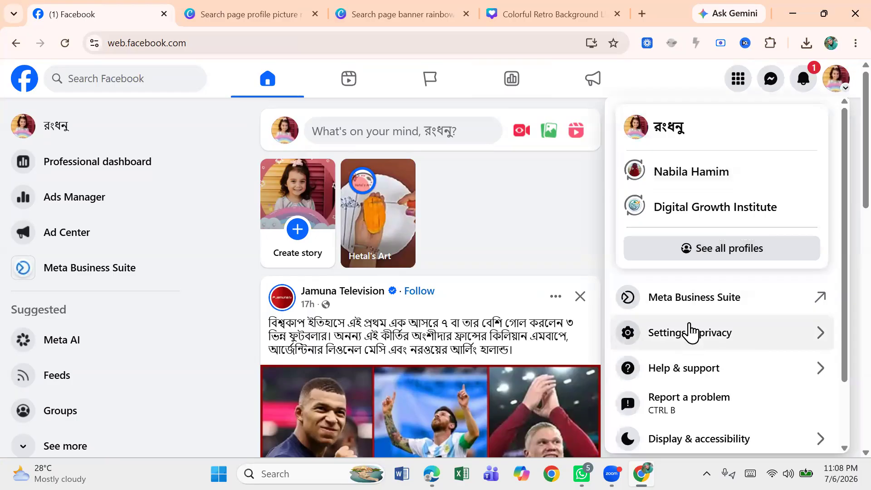
{"action": "left_click", "coordinate": [687, 333]}
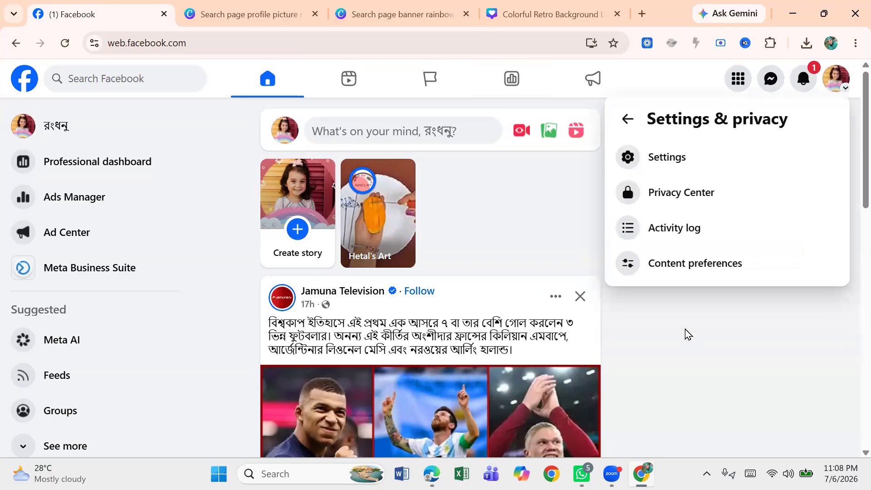
{"action": "left_click", "coordinate": [669, 164]}
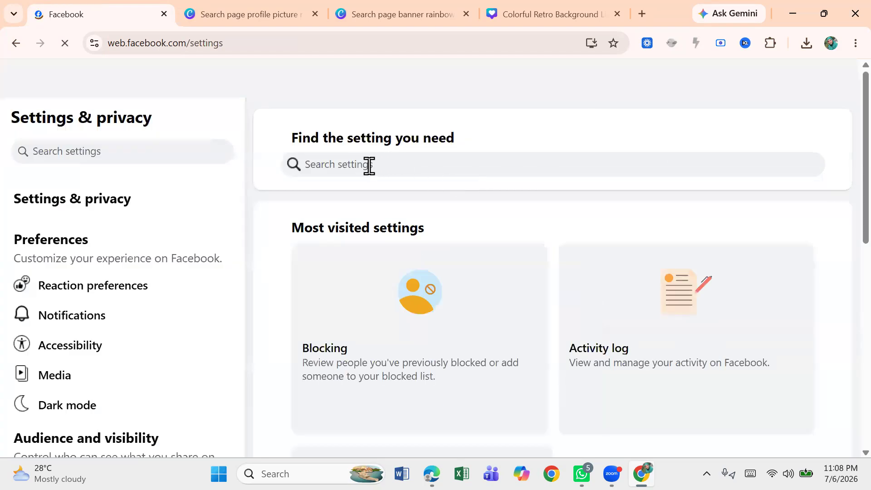
{"action": "left_click", "coordinate": [332, 164]}
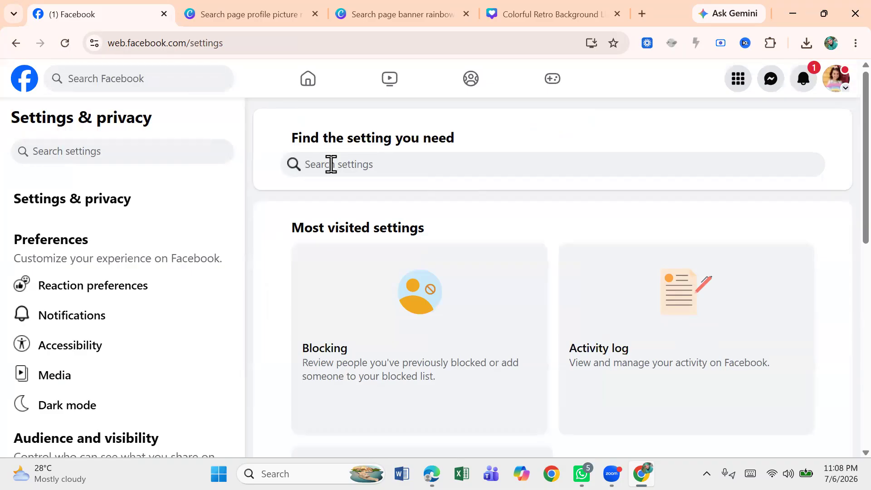
{"action": "type", "text": "page"}
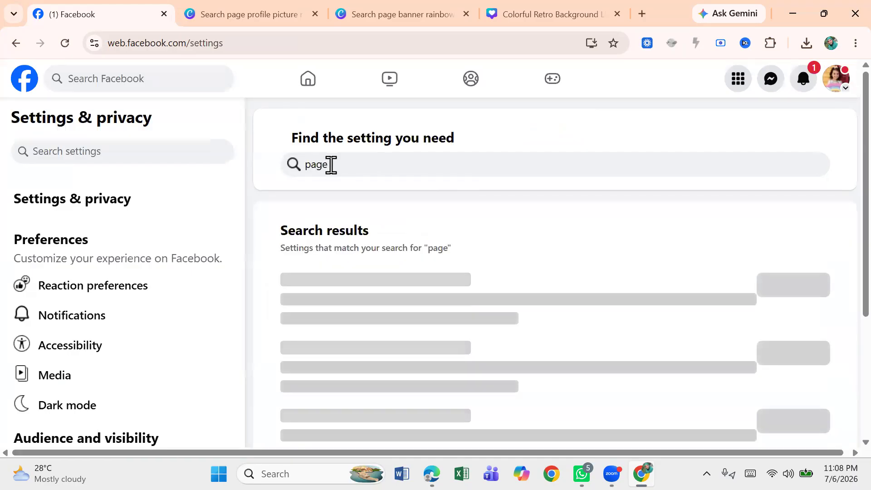
{"action": "type", "text": " a"}
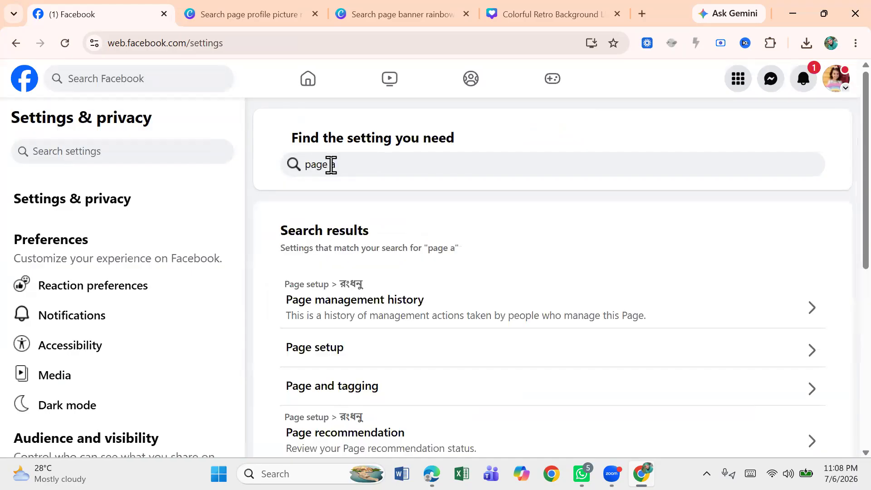
{"action": "type", "text": "cc"}
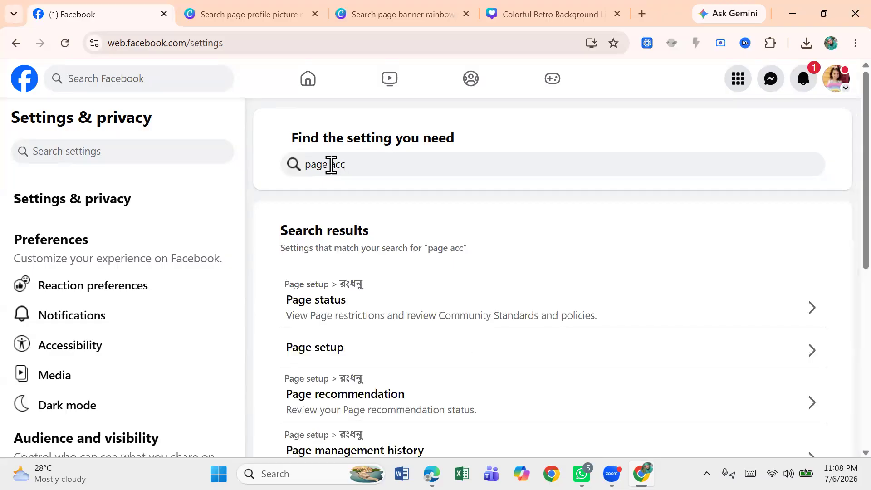
{"action": "type", "text": "ess"}
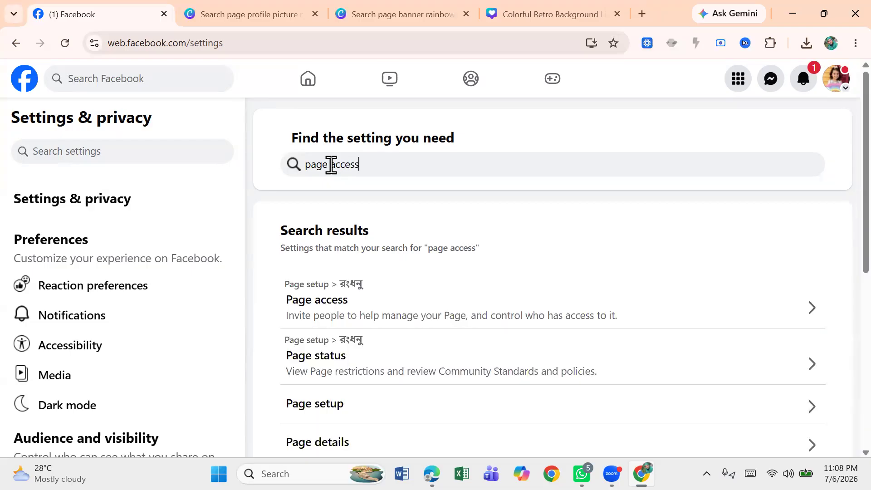
{"action": "left_click", "coordinate": [345, 309]}
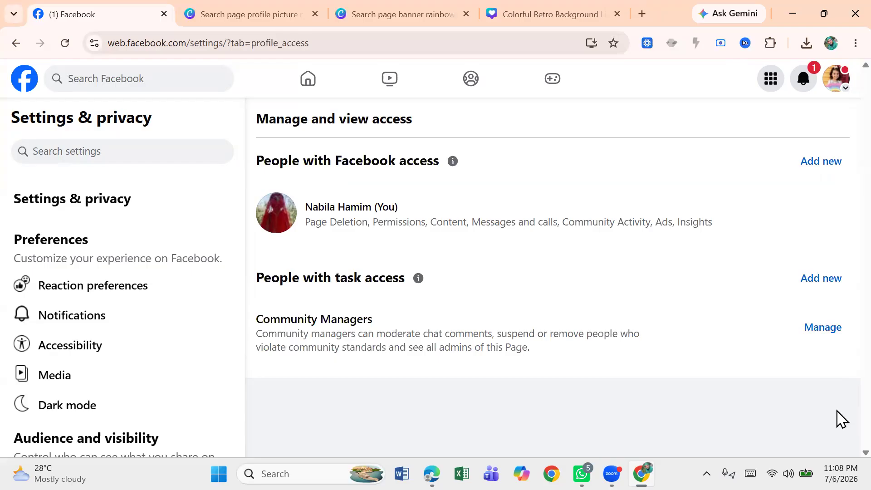
{"action": "left_click", "coordinate": [707, 474]}
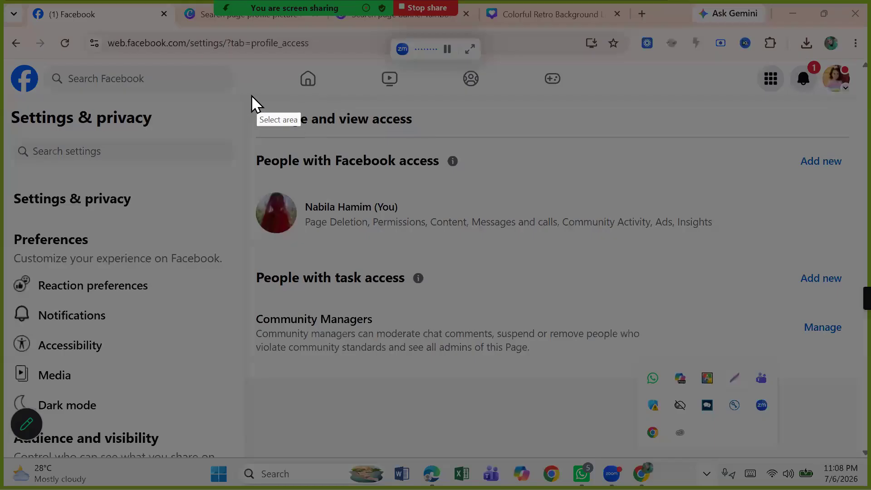
{"action": "left_click_drag", "start_coordinate": [243, 97], "coordinate": [562, 113]}
{"action": "mouse_move", "coordinate": [695, 115]}
{"action": "left_mouse_down"}
{"action": "mouse_move", "coordinate": [844, 159]}
{"action": "mouse_move", "coordinate": [844, 370]}
{"action": "left_mouse_up"}
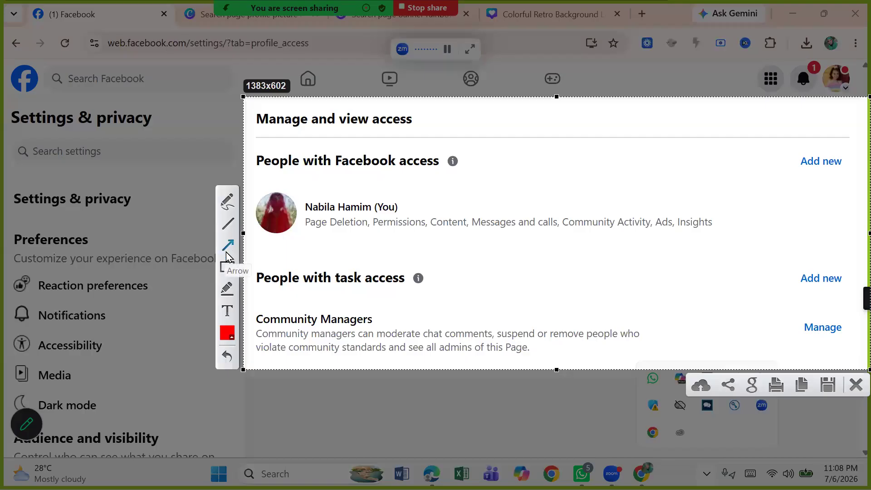
{"action": "left_click", "coordinate": [228, 267]}
{"action": "left_click_drag", "start_coordinate": [243, 129], "coordinate": [426, 107]}
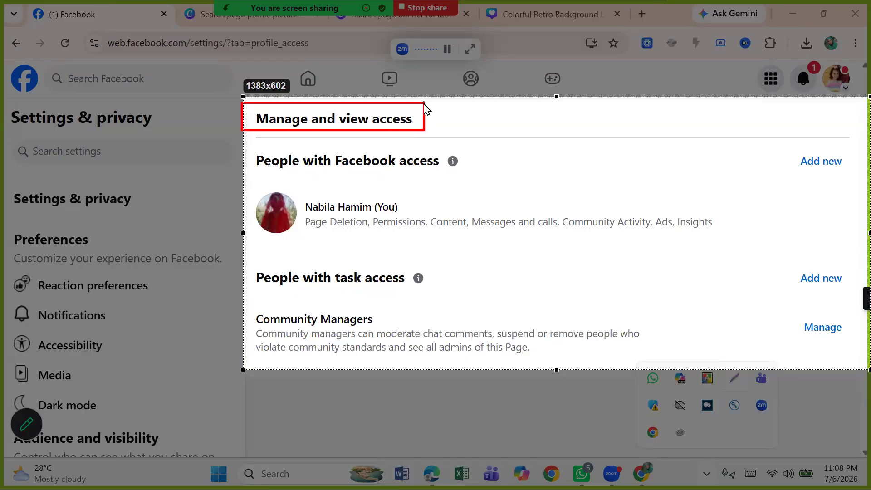
{"action": "left_click_drag", "start_coordinate": [241, 145], "coordinate": [451, 184]}
{"action": "mouse_move", "coordinate": [243, 255]}
{"action": "left_mouse_down"}
{"action": "mouse_move", "coordinate": [367, 259]}
{"action": "mouse_move", "coordinate": [421, 299]}
{"action": "left_mouse_up"}
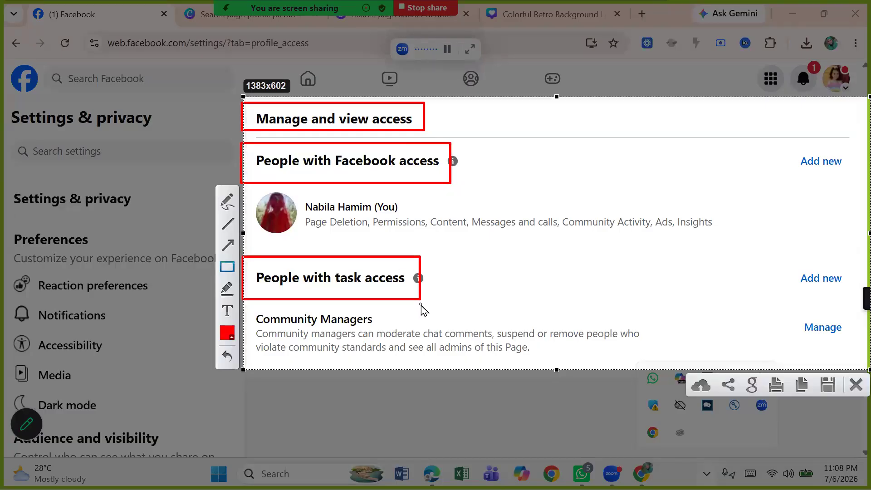
{"action": "left_click", "coordinate": [228, 246]}
{"action": "left_click_drag", "start_coordinate": [483, 80], "coordinate": [425, 108]}
{"action": "left_click", "coordinate": [854, 386]}
Step: Start adding a person with Facebook access to the Page, search people for the person by name and select their profile
{"action": "left_click", "coordinate": [822, 163]}
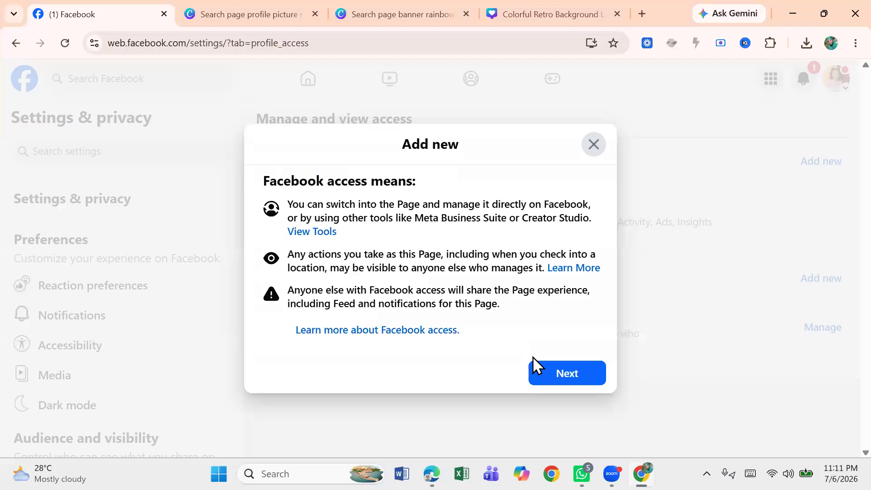
{"action": "left_click", "coordinate": [545, 374]}
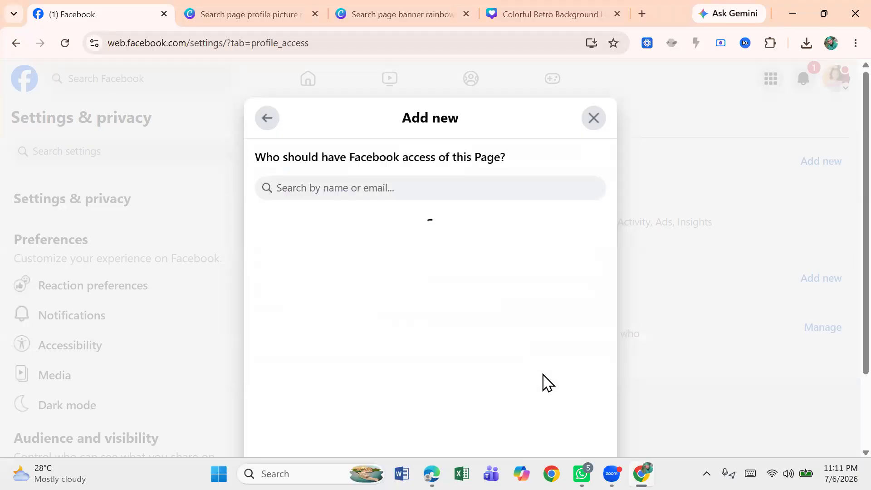
{"action": "left_click", "coordinate": [314, 191]}
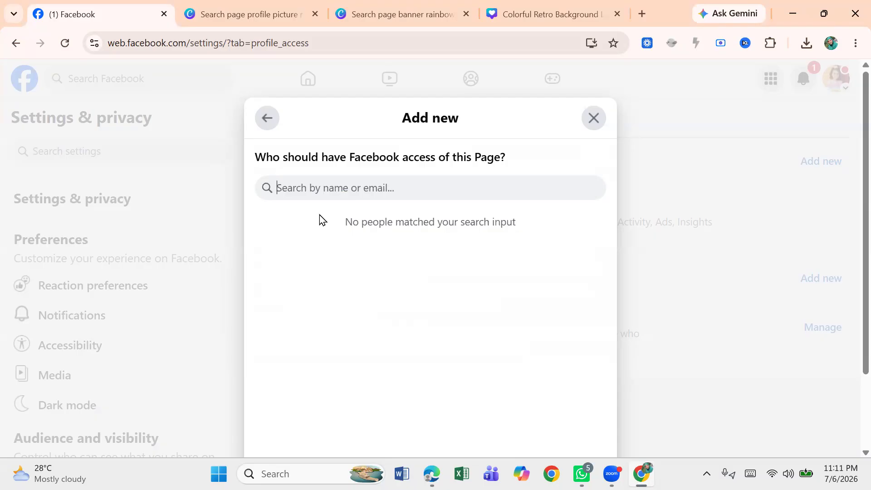
{"action": "type", "text": "nabila"}
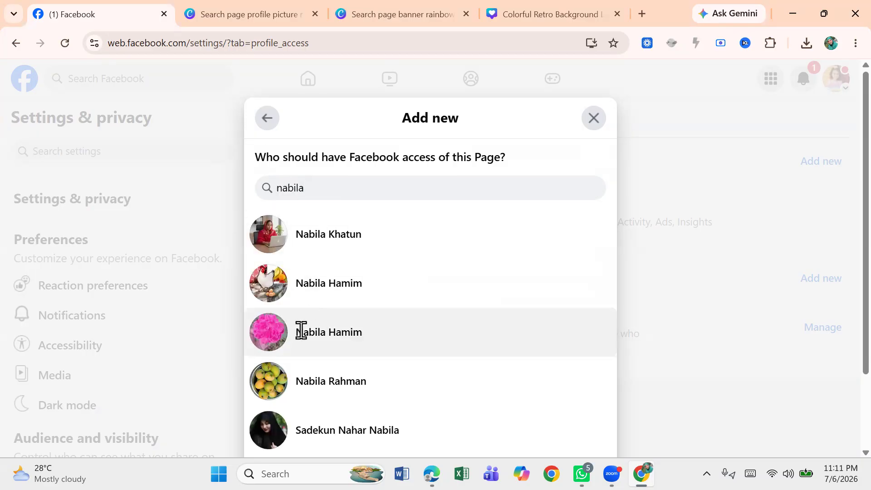
{"action": "left_click", "coordinate": [329, 281]}
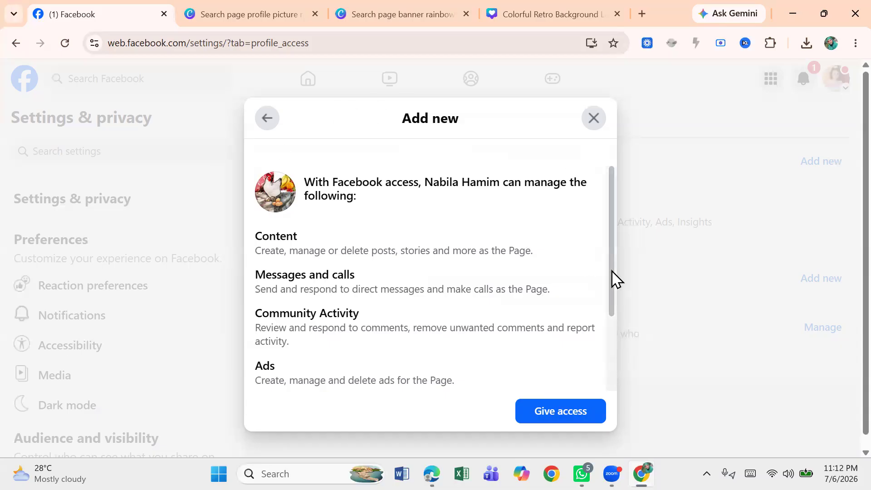
{"action": "scroll", "coordinate": [615, 286], "scroll_direction": "down", "scroll_amount": 1}
{"action": "scroll", "coordinate": [624, 326], "scroll_direction": "down", "scroll_amount": 1}
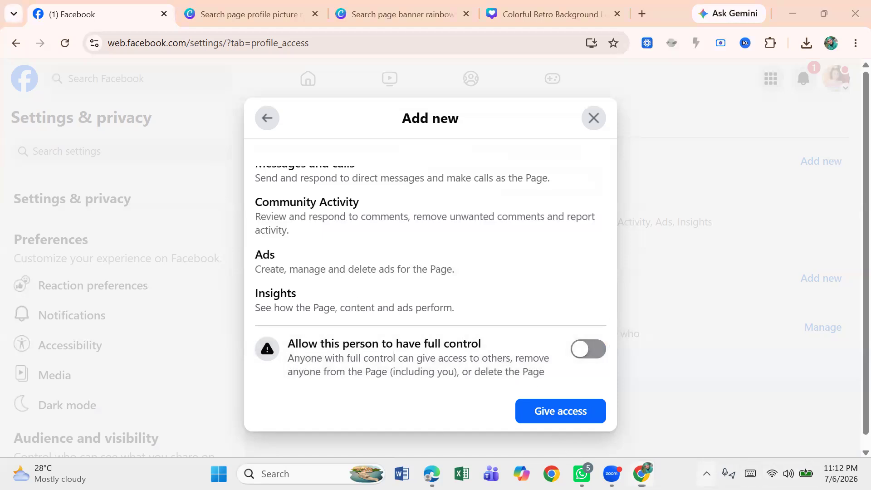
{"action": "left_click", "coordinate": [707, 474]}
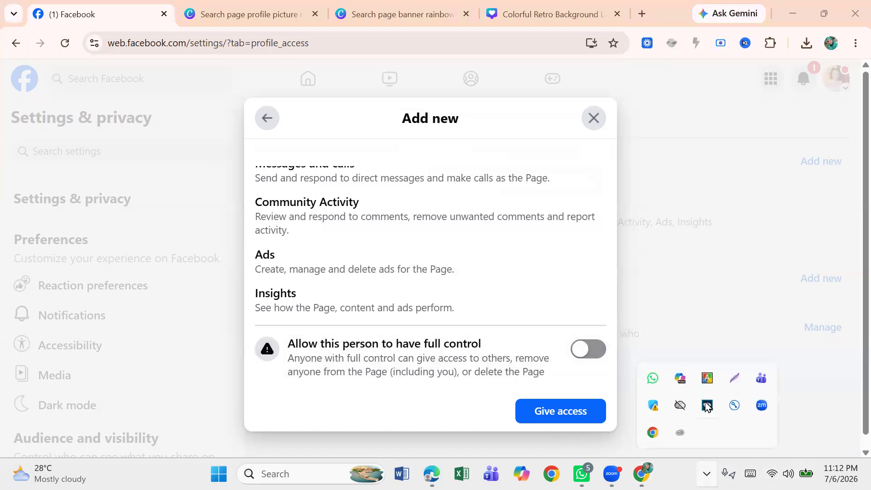
{"action": "left_click", "coordinate": [734, 384]}
{"action": "left_click_drag", "start_coordinate": [234, 309], "coordinate": [606, 396]}
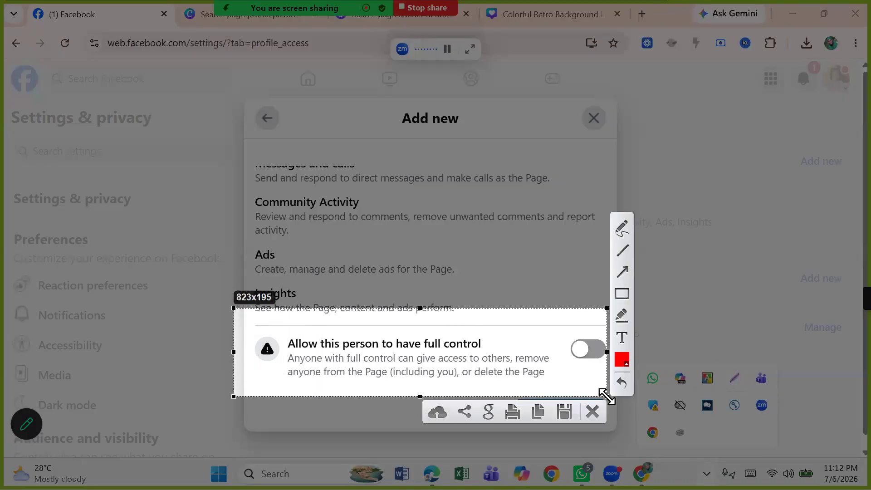
{"action": "left_click", "coordinate": [622, 294]}
{"action": "mouse_move", "coordinate": [249, 323]}
{"action": "left_mouse_down"}
{"action": "mouse_move", "coordinate": [475, 398]}
{"action": "mouse_move", "coordinate": [603, 393]}
{"action": "left_mouse_up"}
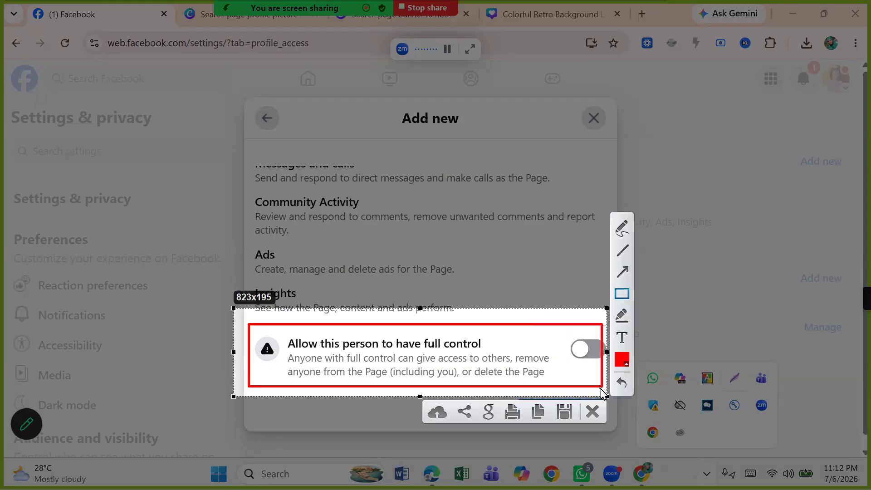
{"action": "left_click", "coordinate": [623, 272]}
{"action": "left_click_drag", "start_coordinate": [542, 278], "coordinate": [476, 341]}
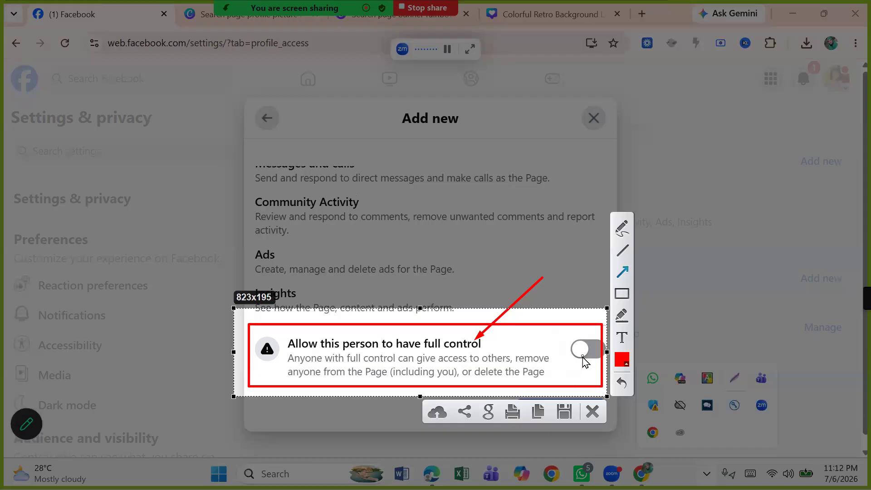
{"action": "left_click", "coordinate": [589, 416]}
Step: Turn on full control, give access, then close the password confirmation without entering the password
{"action": "left_click", "coordinate": [586, 354]}
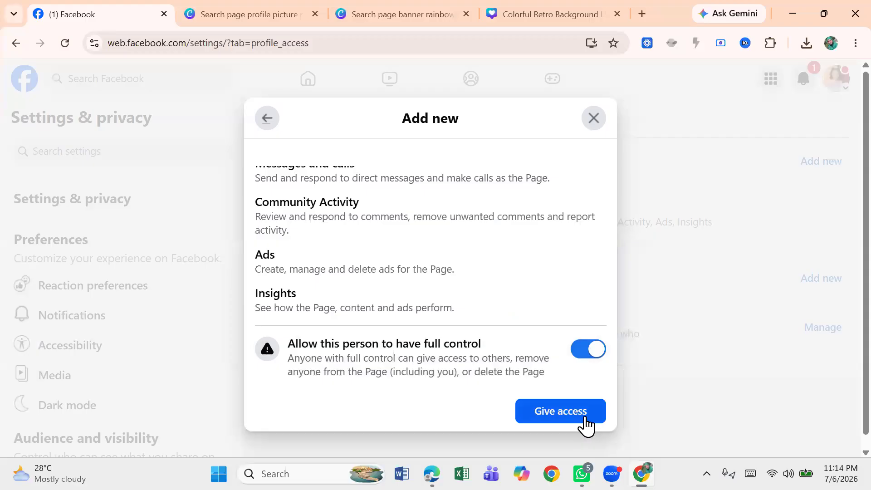
{"action": "left_click", "coordinate": [577, 421]}
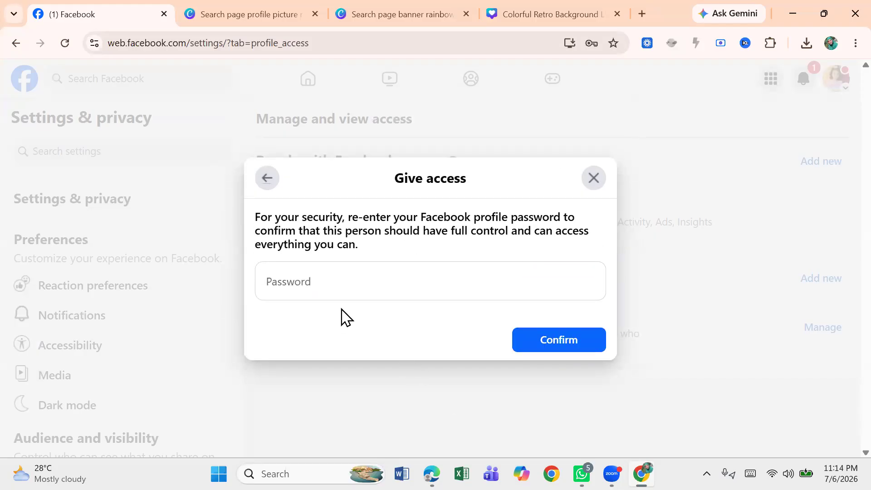
{"action": "left_click", "coordinate": [275, 281]}
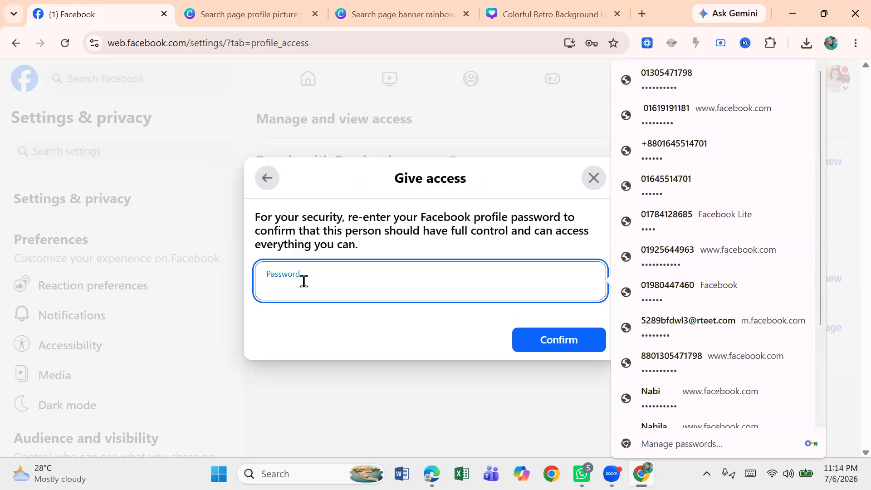
{"action": "key", "text": "Escape"}
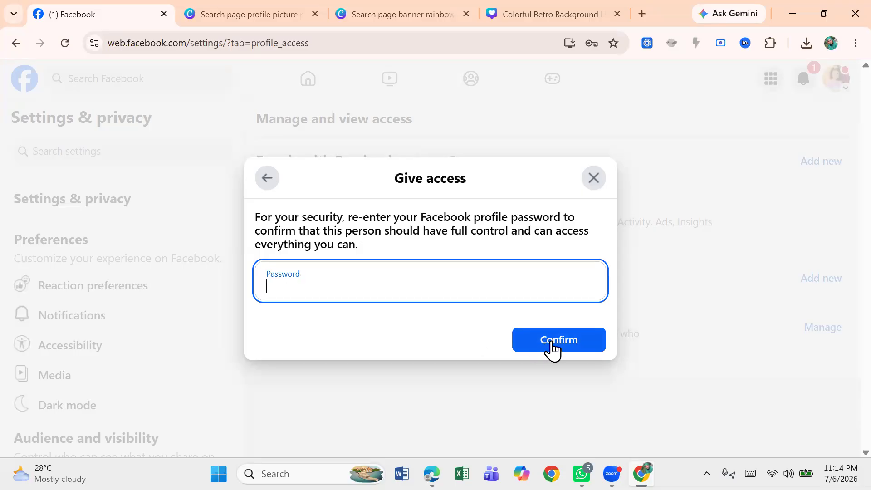
{"action": "left_click", "coordinate": [595, 179]}
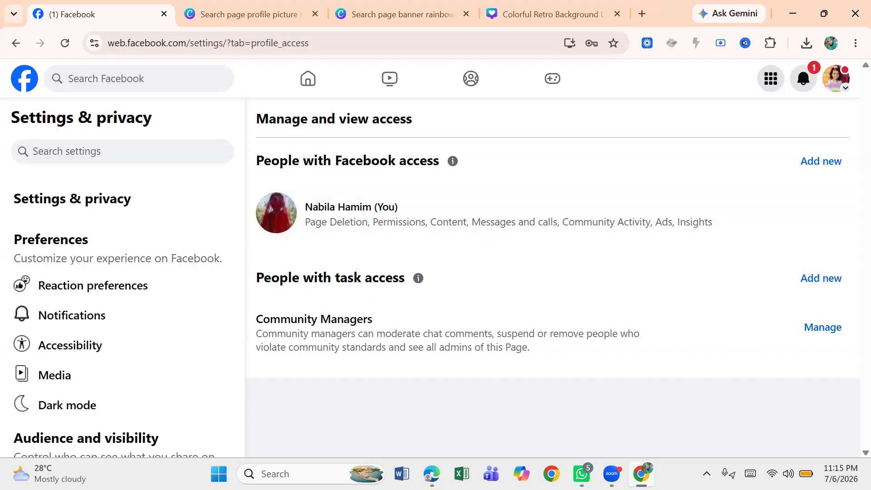
{"action": "left_click", "coordinate": [707, 473]}
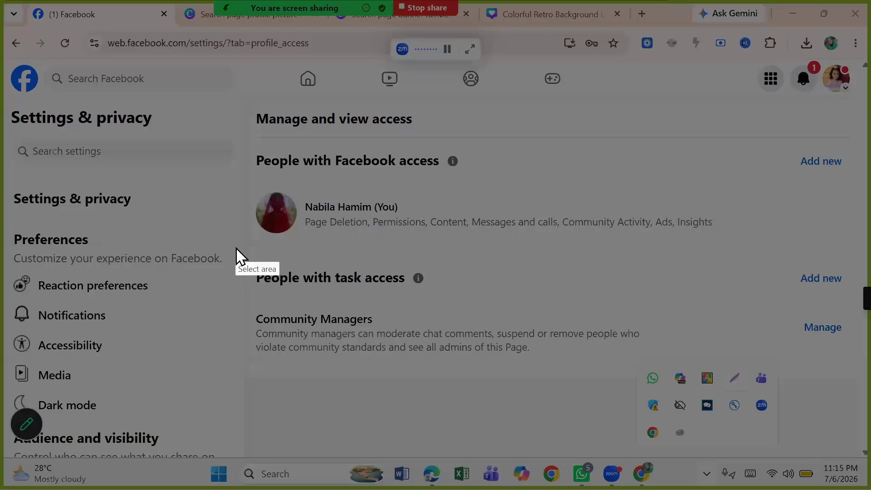
{"action": "mouse_move", "coordinate": [236, 248]}
{"action": "left_mouse_down"}
{"action": "mouse_move", "coordinate": [580, 295]}
{"action": "mouse_move", "coordinate": [844, 346]}
{"action": "mouse_move", "coordinate": [847, 361]}
{"action": "left_mouse_up"}
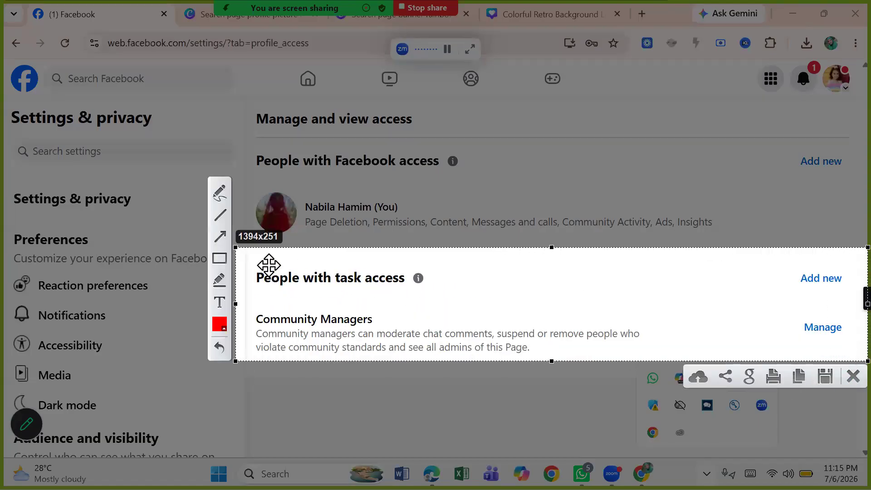
{"action": "left_click", "coordinate": [217, 235]}
{"action": "mouse_move", "coordinate": [327, 250]}
{"action": "left_mouse_down"}
{"action": "mouse_move", "coordinate": [331, 244]}
{"action": "mouse_move", "coordinate": [338, 272]}
{"action": "left_mouse_up"}
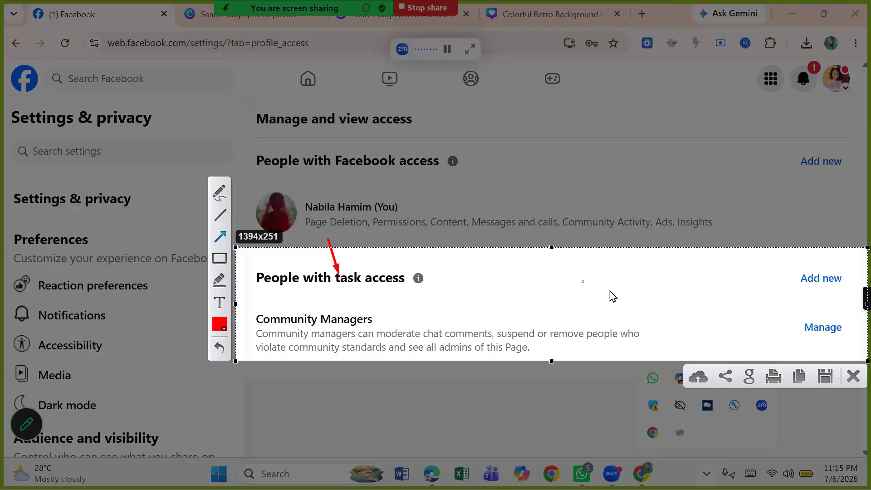
{"action": "left_click", "coordinate": [853, 376]}
Step: Start adding task access to the Page, search people for "na" and select one of the matching profiles
{"action": "left_click", "coordinate": [821, 278]}
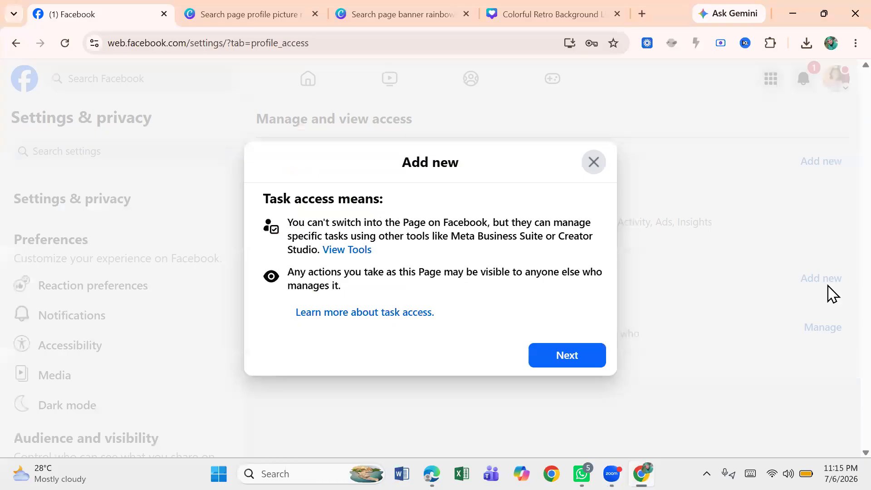
{"action": "left_click", "coordinate": [571, 360]}
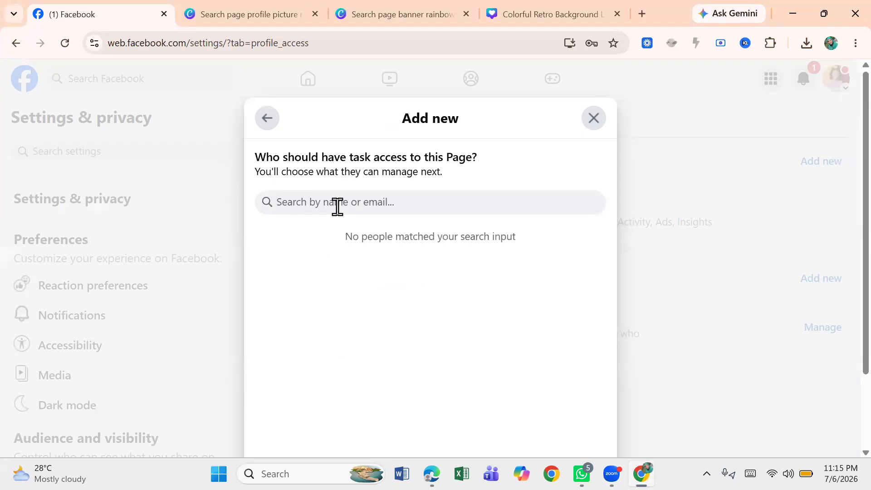
{"action": "type", "text": "na"}
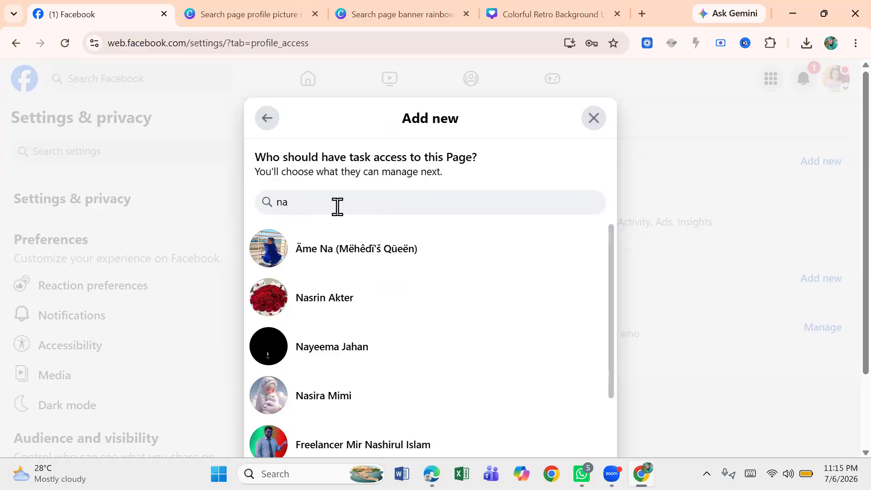
{"action": "left_click", "coordinate": [334, 359]}
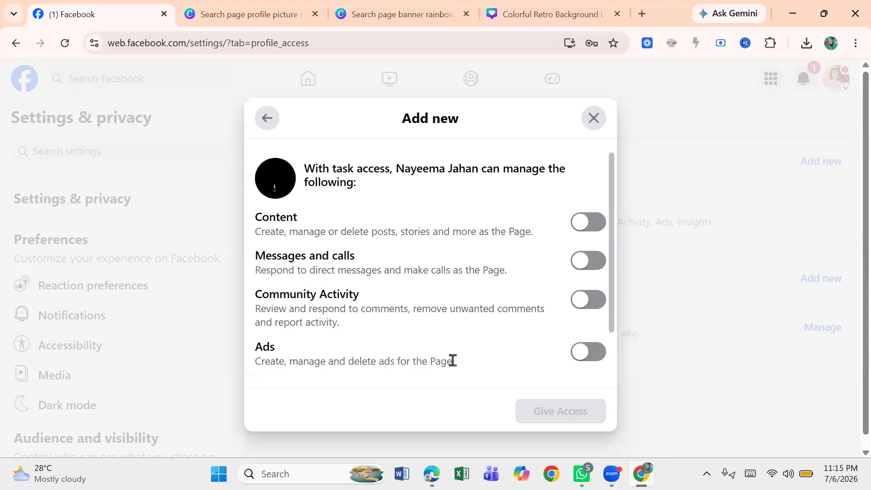
Step: Review the task permission toggles available for the selected person
{"action": "scroll", "coordinate": [618, 343], "scroll_direction": "down", "scroll_amount": 1}
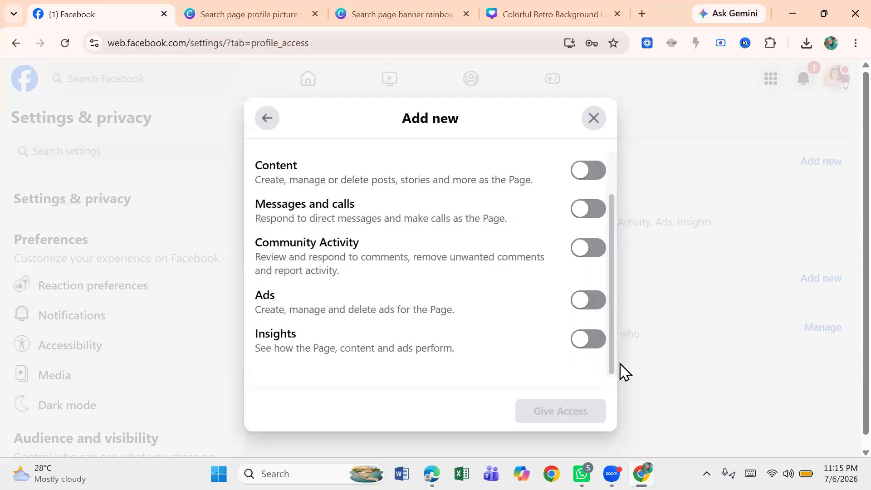
{"action": "scroll", "coordinate": [622, 356], "scroll_direction": "up", "scroll_amount": 1}
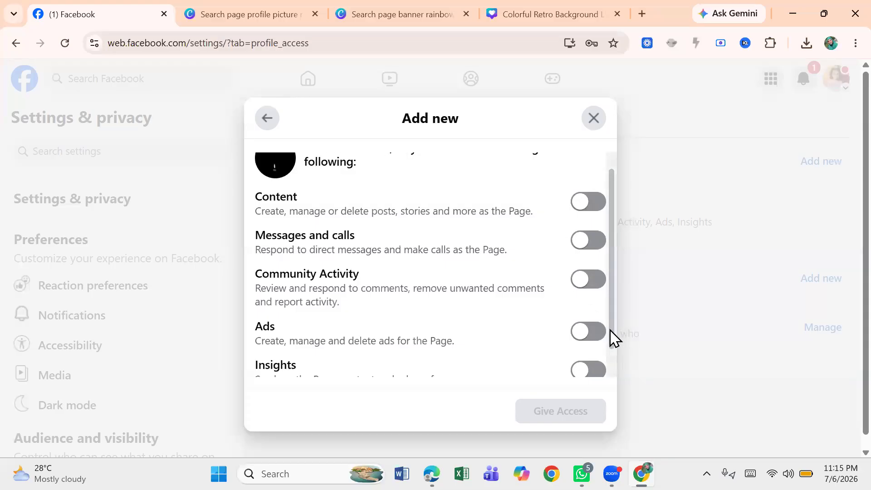
{"action": "scroll", "coordinate": [617, 358], "scroll_direction": "down", "scroll_amount": 1}
{"action": "scroll", "coordinate": [610, 327], "scroll_direction": "up", "scroll_amount": 2}
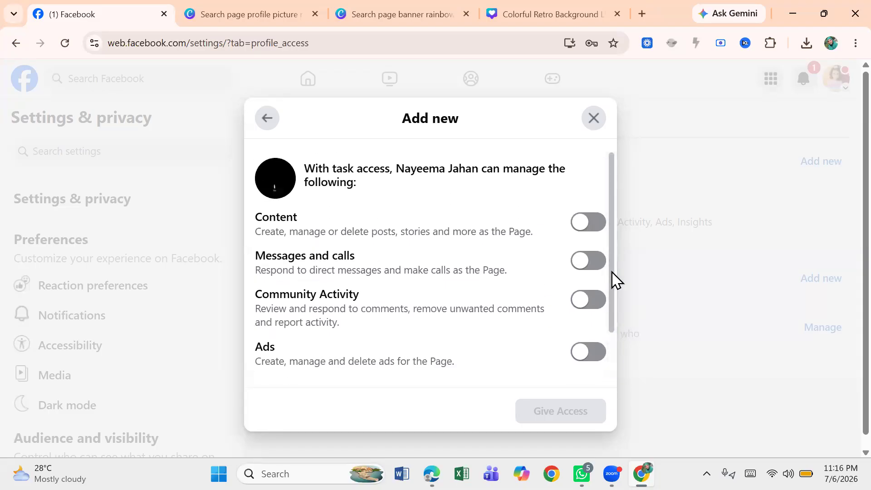
{"action": "scroll", "coordinate": [617, 313], "scroll_direction": "down", "scroll_amount": 1}
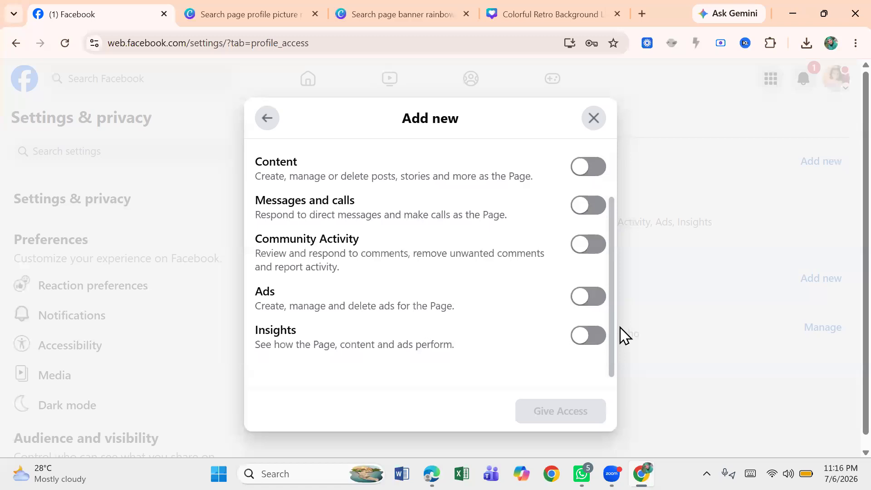
{"action": "scroll", "coordinate": [623, 318], "scroll_direction": "up", "scroll_amount": 1}
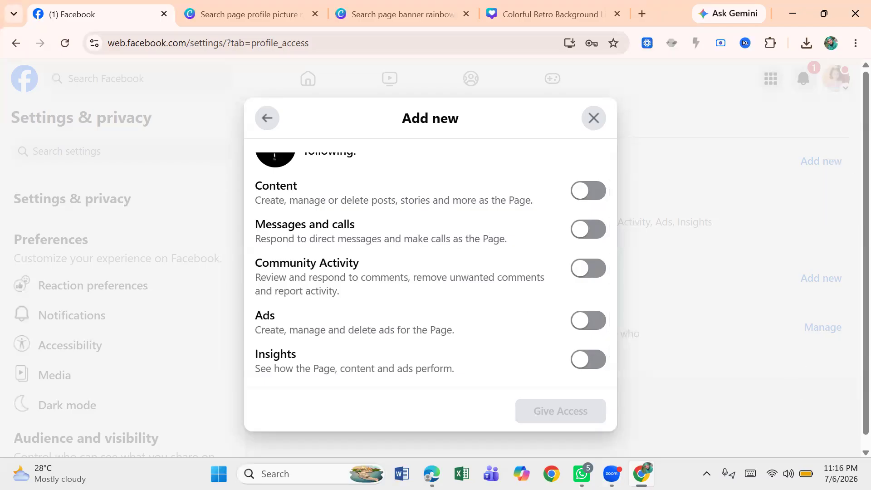
{"action": "left_click", "coordinate": [707, 474]}
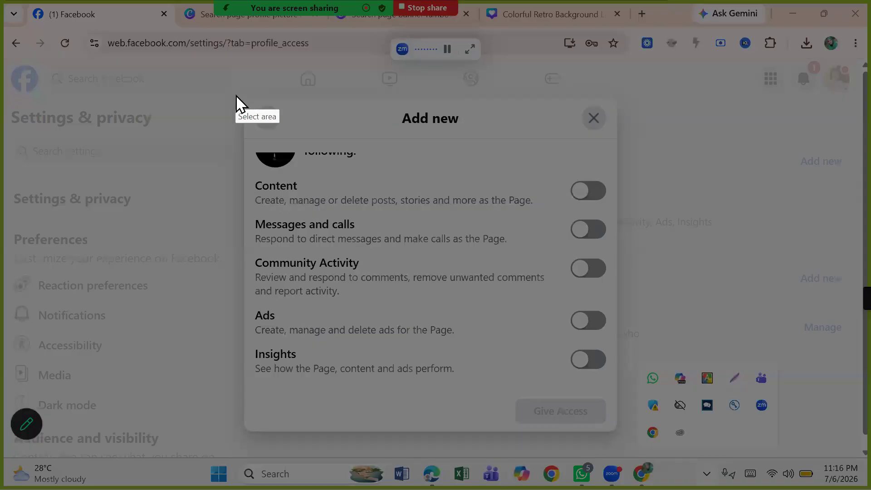
{"action": "left_click_drag", "start_coordinate": [236, 95], "coordinate": [578, 210]}
{"action": "mouse_move", "coordinate": [600, 243]}
{"action": "left_mouse_down"}
{"action": "mouse_move", "coordinate": [634, 344]}
{"action": "mouse_move", "coordinate": [643, 441]}
{"action": "left_mouse_up"}
{"action": "left_click", "coordinate": [657, 337]}
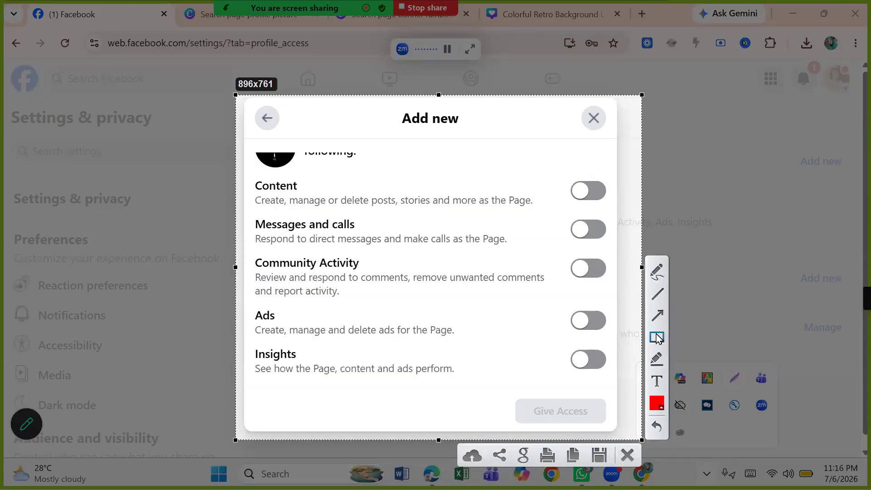
{"action": "mouse_move", "coordinate": [245, 170]}
{"action": "left_mouse_down"}
{"action": "mouse_move", "coordinate": [617, 190]}
{"action": "mouse_move", "coordinate": [623, 214]}
{"action": "left_mouse_up"}
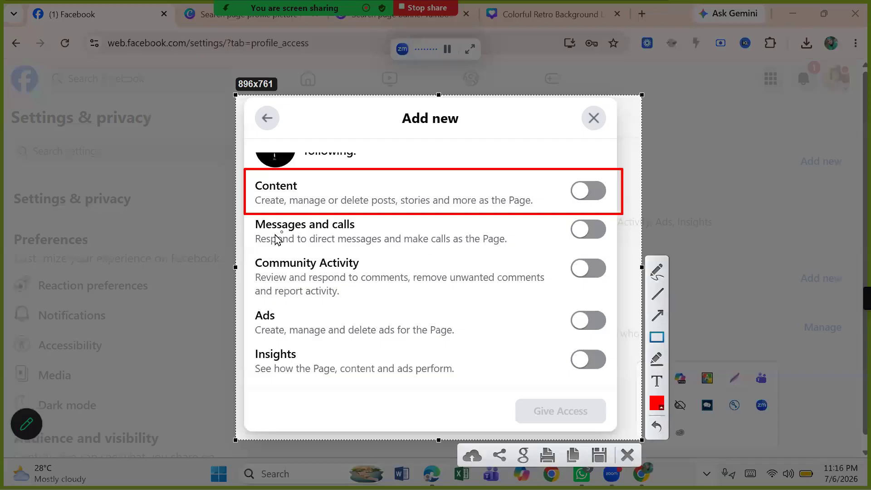
{"action": "left_click", "coordinate": [660, 313]}
{"action": "mouse_move", "coordinate": [393, 114]}
{"action": "left_mouse_down"}
{"action": "mouse_move", "coordinate": [388, 137]}
{"action": "mouse_move", "coordinate": [310, 187]}
{"action": "left_mouse_up"}
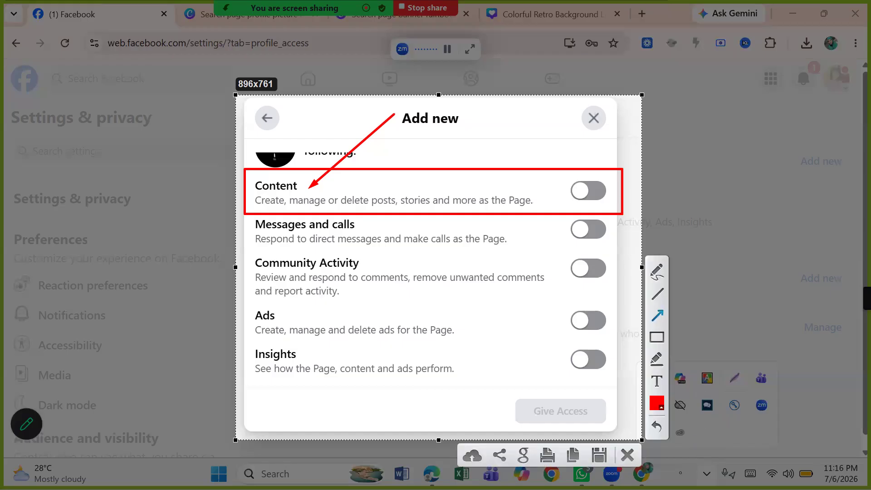
Step: Turn on Ads and Insights task access, give access, then close the password confirmation without entering the password
{"action": "left_click", "coordinate": [627, 457]}
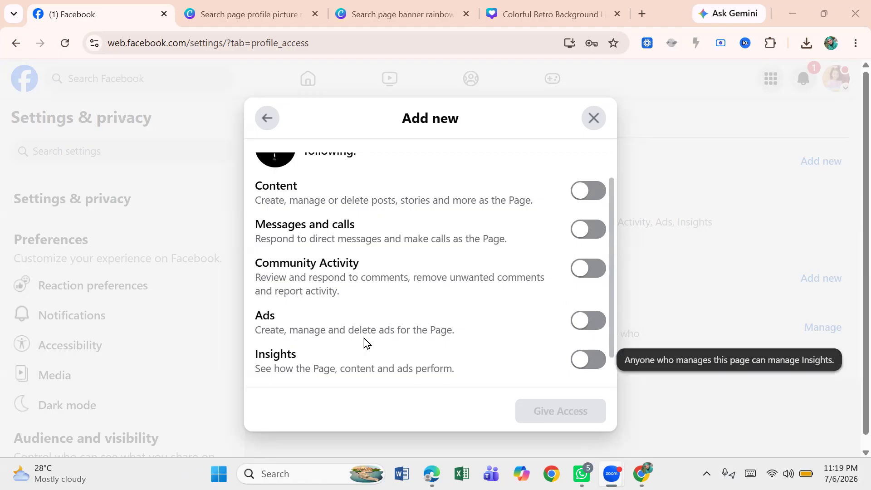
{"action": "left_click", "coordinate": [586, 322]}
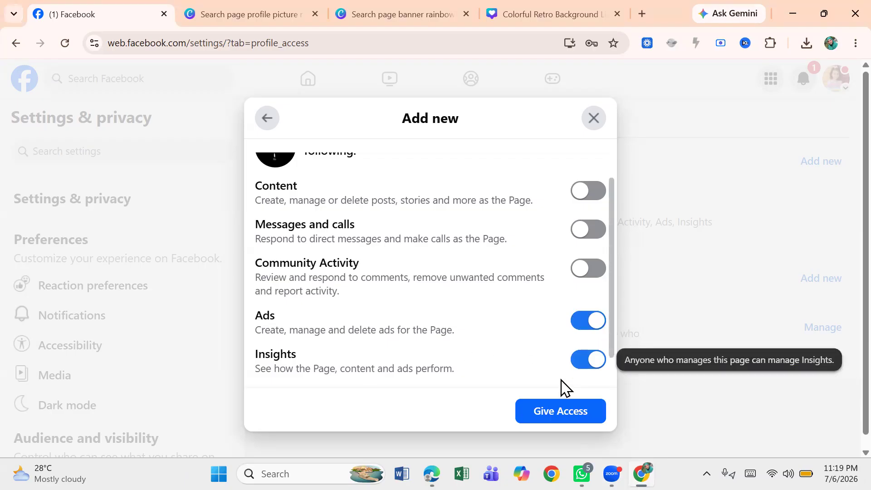
{"action": "left_click", "coordinate": [549, 419]}
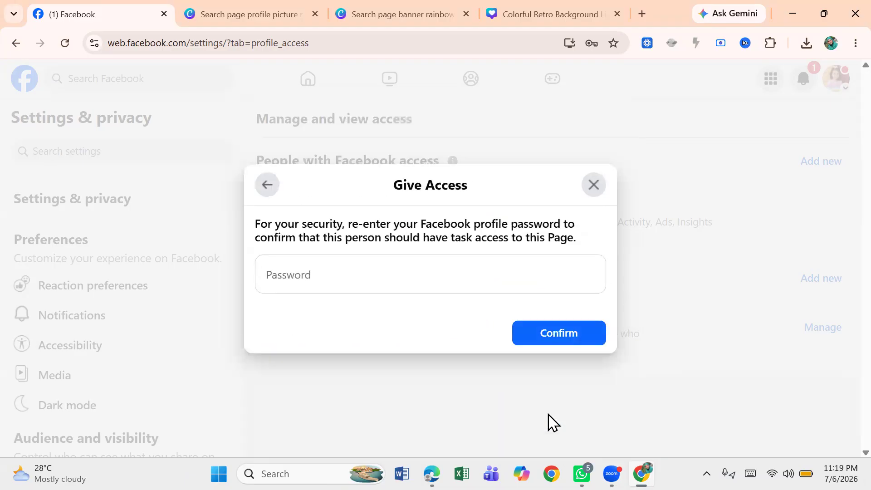
{"action": "left_click", "coordinate": [318, 277]}
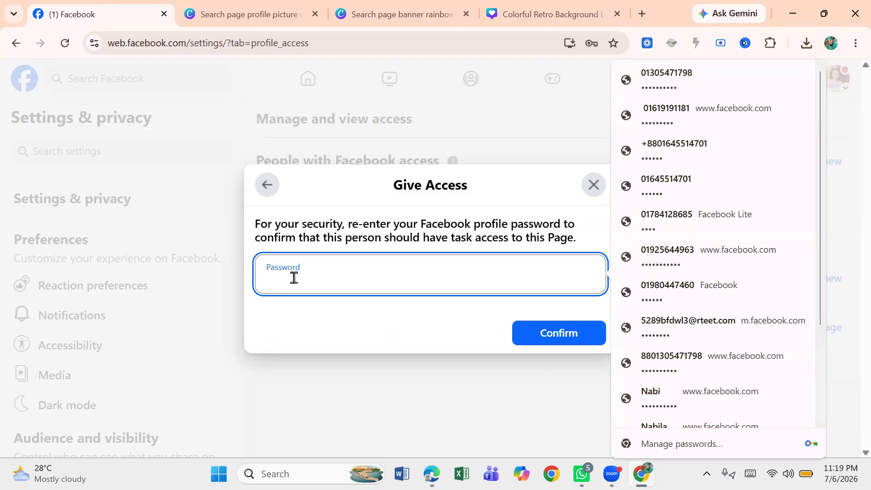
{"action": "left_click", "coordinate": [594, 191]}
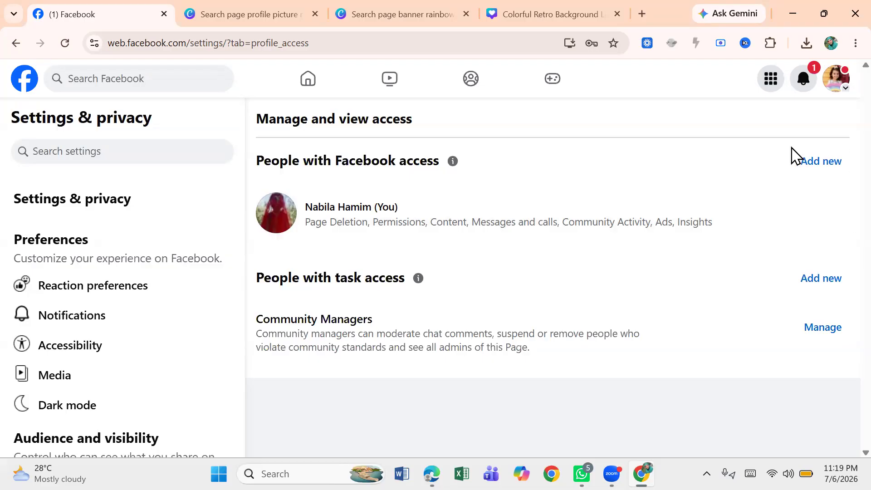
Step: Open the Community Managers moderation page and go back to the access settings
{"action": "left_click", "coordinate": [828, 332]}
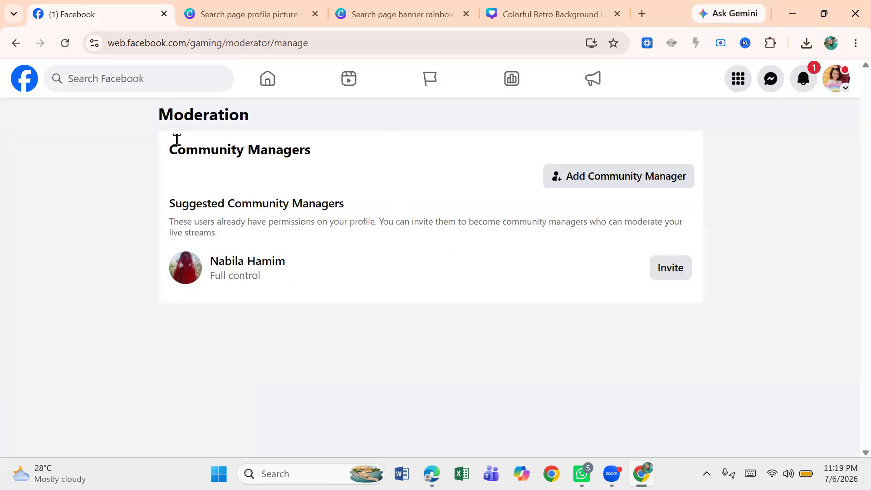
{"action": "left_click", "coordinate": [16, 43]}
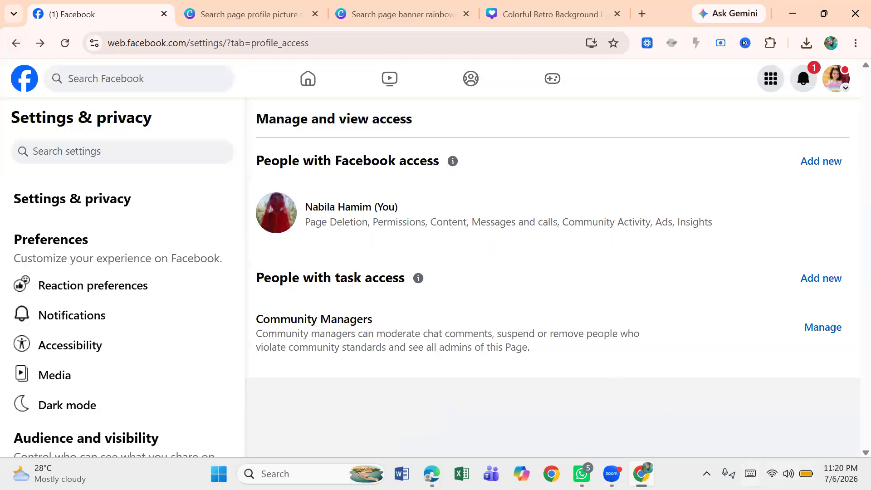
{"action": "left_click", "coordinate": [706, 474]}
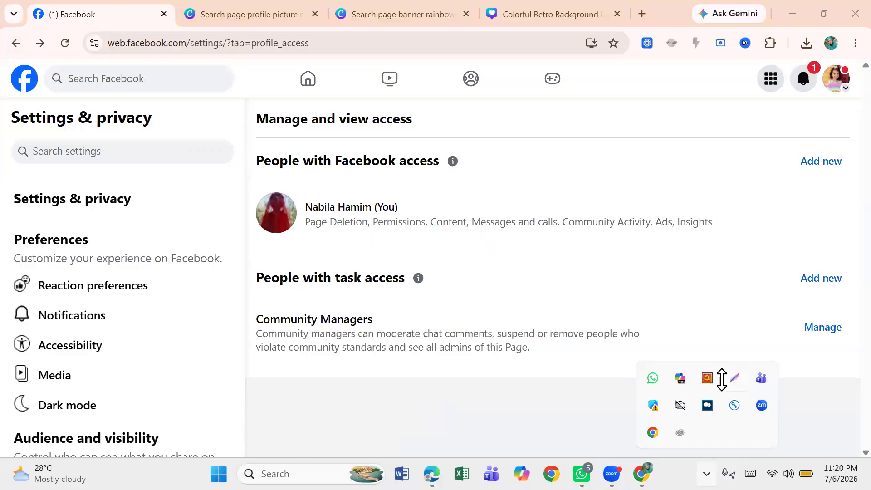
{"action": "left_click", "coordinate": [735, 379]}
{"action": "mouse_move", "coordinate": [240, 295]}
{"action": "left_mouse_down"}
{"action": "mouse_move", "coordinate": [846, 311]}
{"action": "mouse_move", "coordinate": [847, 368]}
{"action": "left_mouse_up"}
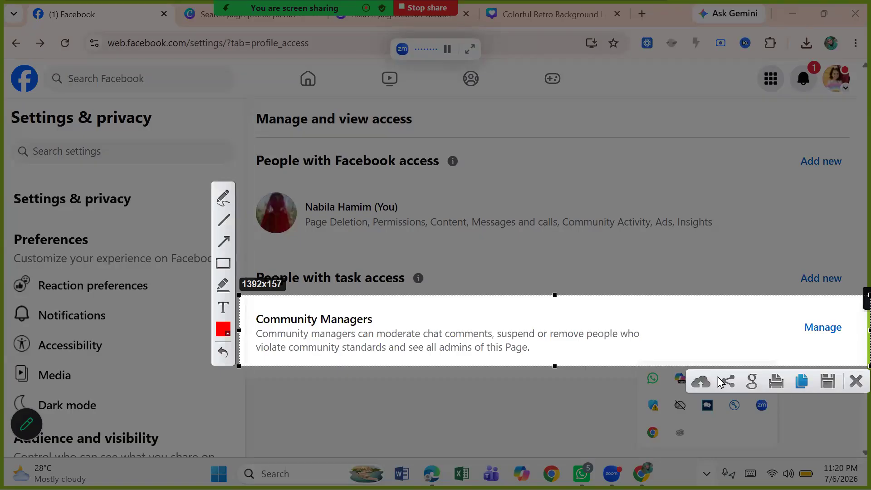
{"action": "left_click", "coordinate": [223, 241]}
{"action": "mouse_move", "coordinate": [475, 267]}
{"action": "left_mouse_down"}
{"action": "mouse_move", "coordinate": [380, 317]}
{"action": "mouse_move", "coordinate": [382, 329]}
{"action": "left_mouse_up"}
{"action": "left_click_drag", "start_coordinate": [753, 295], "coordinate": [820, 329]}
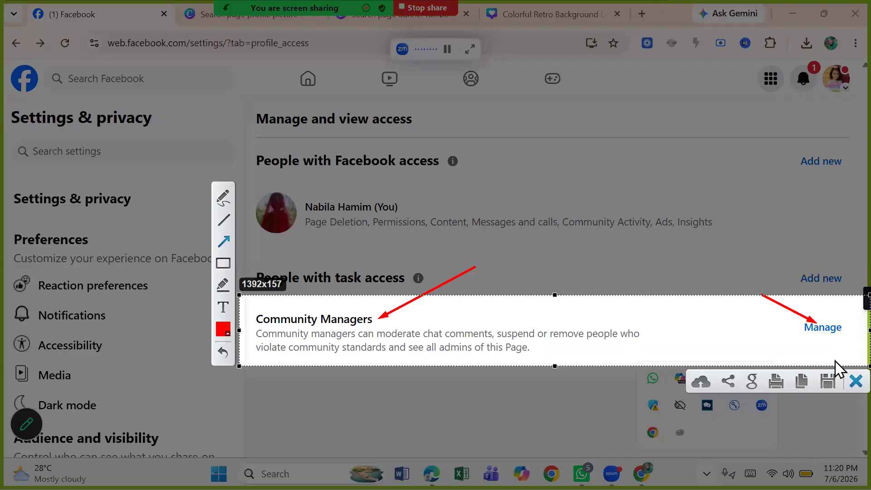
{"action": "left_click", "coordinate": [842, 382]}
Step: Open Community Managers moderation, try inviting the suggested manager, and open then close the Add Community Manager dialog
{"action": "left_click", "coordinate": [814, 338]}
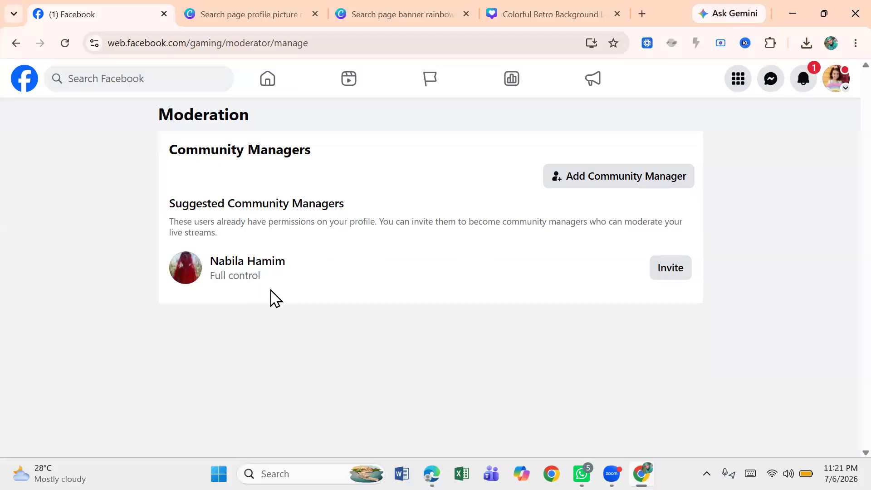
{"action": "left_click", "coordinate": [671, 268]}
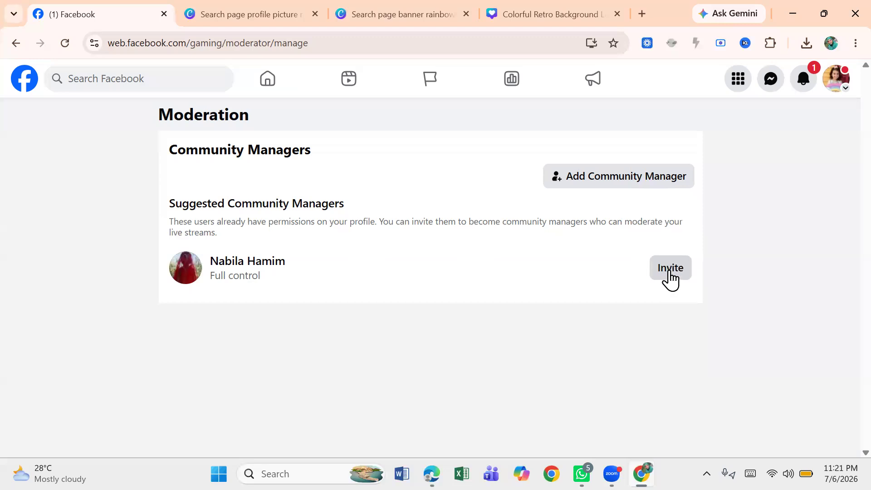
{"action": "left_click", "coordinate": [669, 270]}
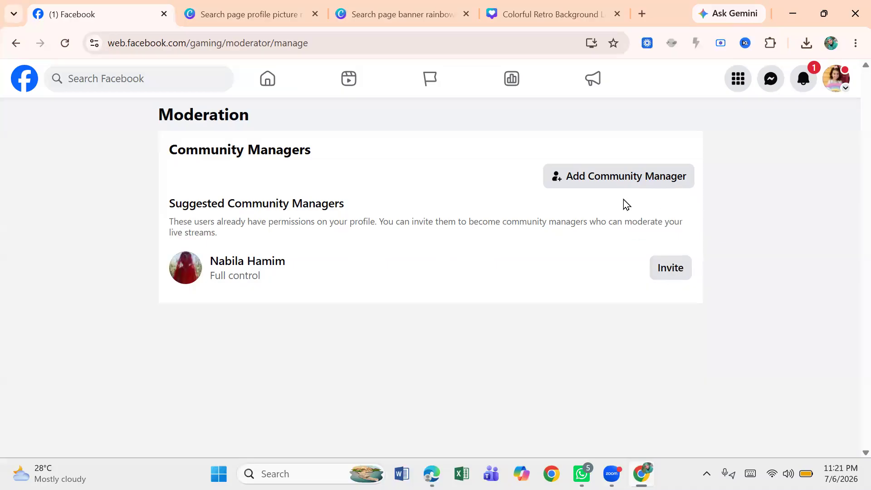
{"action": "left_click", "coordinate": [630, 181]}
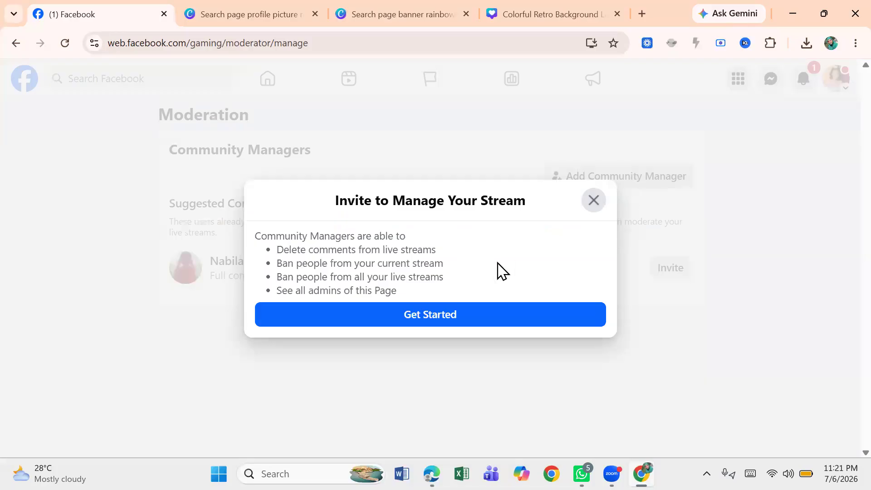
{"action": "left_click", "coordinate": [594, 201]}
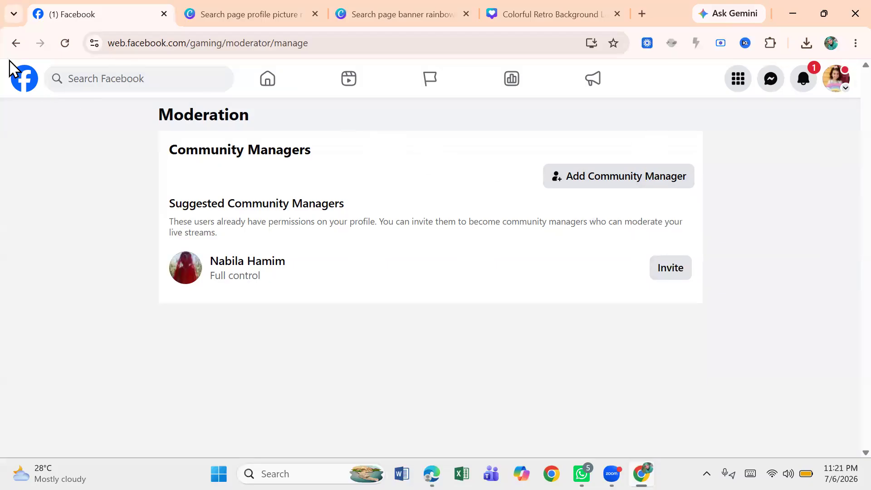
Step: Go back to the access settings and open the Facebook home feed
{"action": "left_click", "coordinate": [16, 45]}
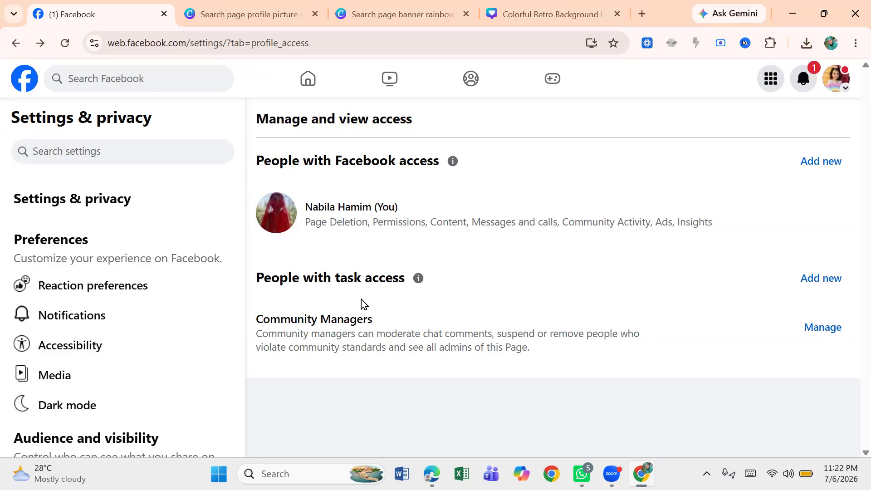
{"action": "left_click", "coordinate": [311, 89]}
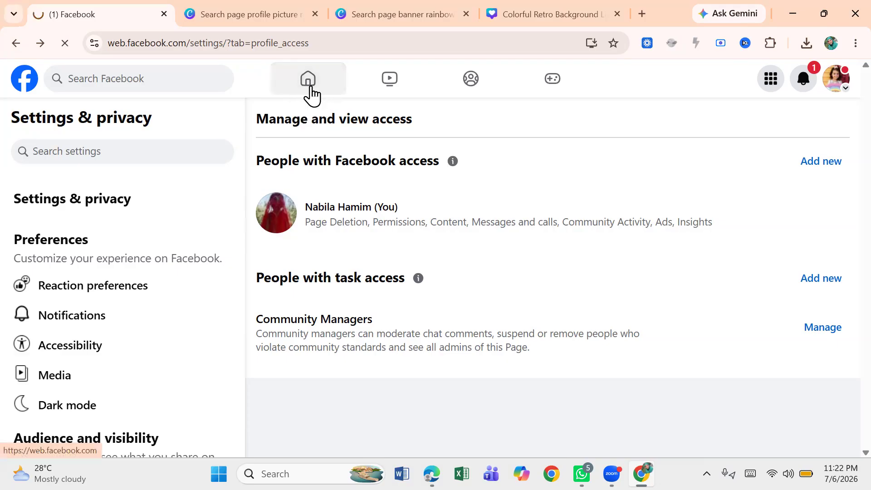